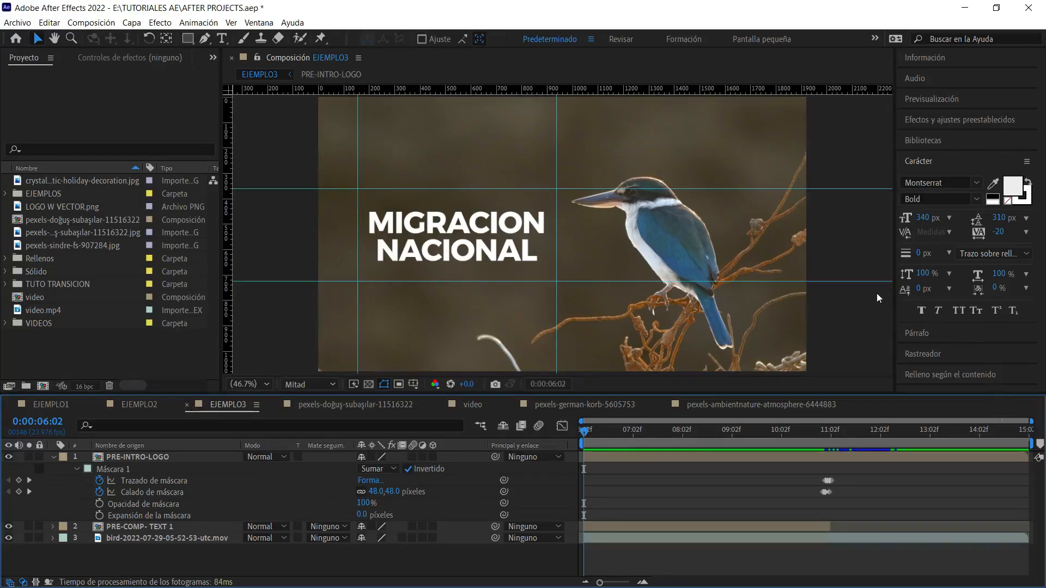
Play back the EJEMPLO1 composition to review its forest title.
click(54, 405)
key(space)
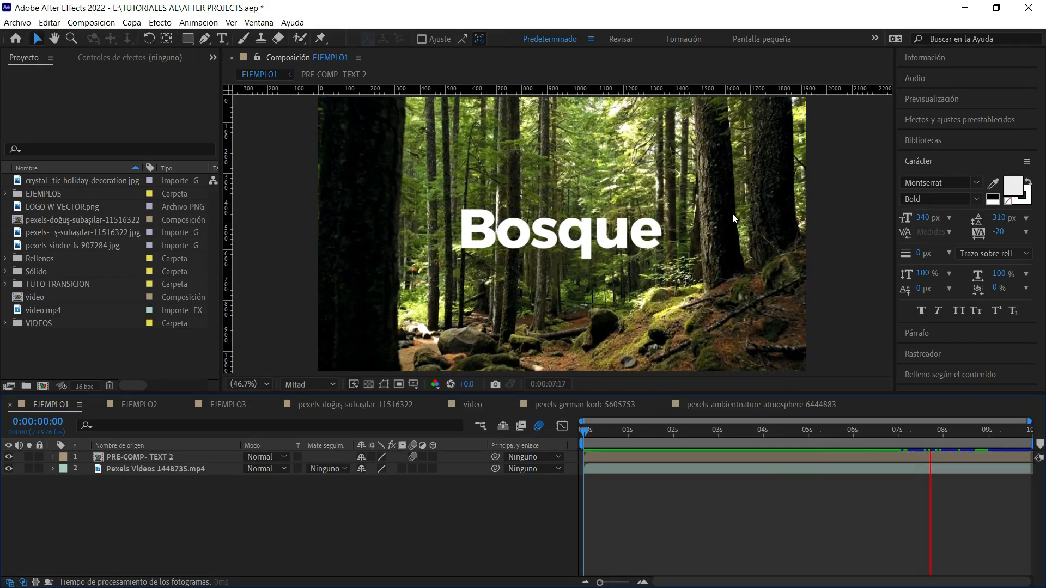
key(space)
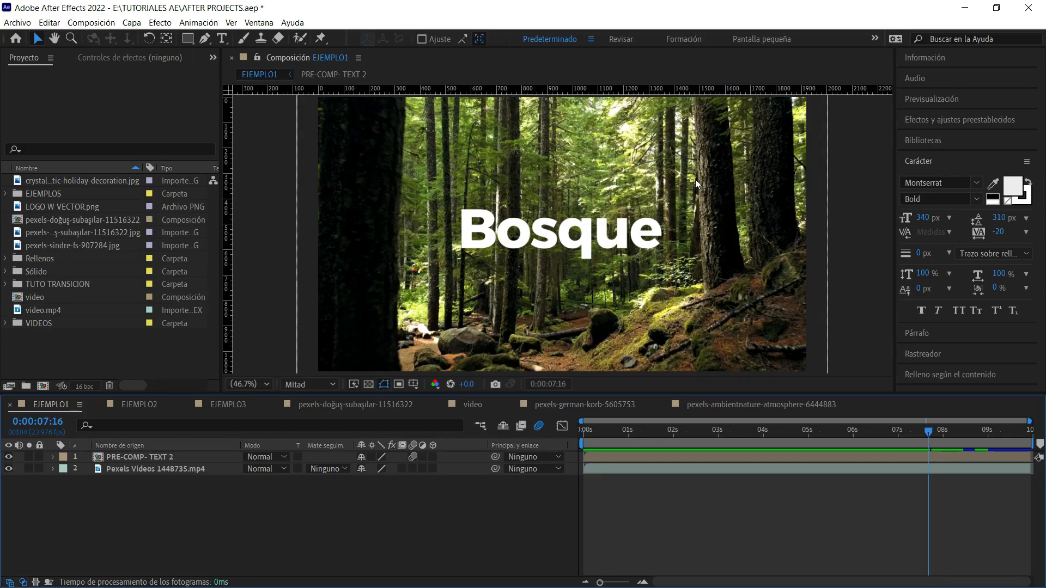
Play back the EJEMPLO2 composition from its start to review the ocean title.
click(138, 404)
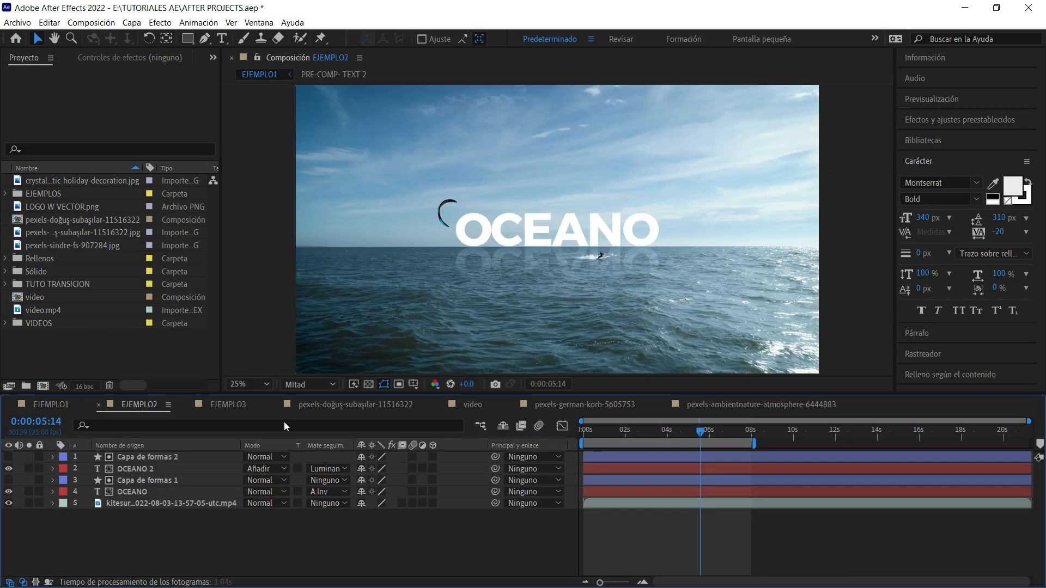
click(653, 430)
key(Home)
key(space)
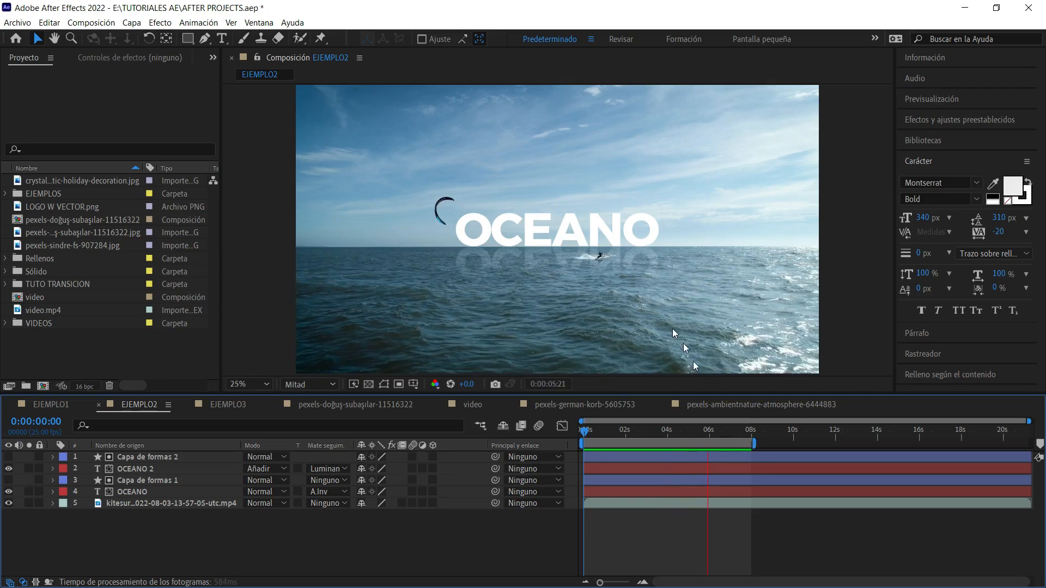
key(space)
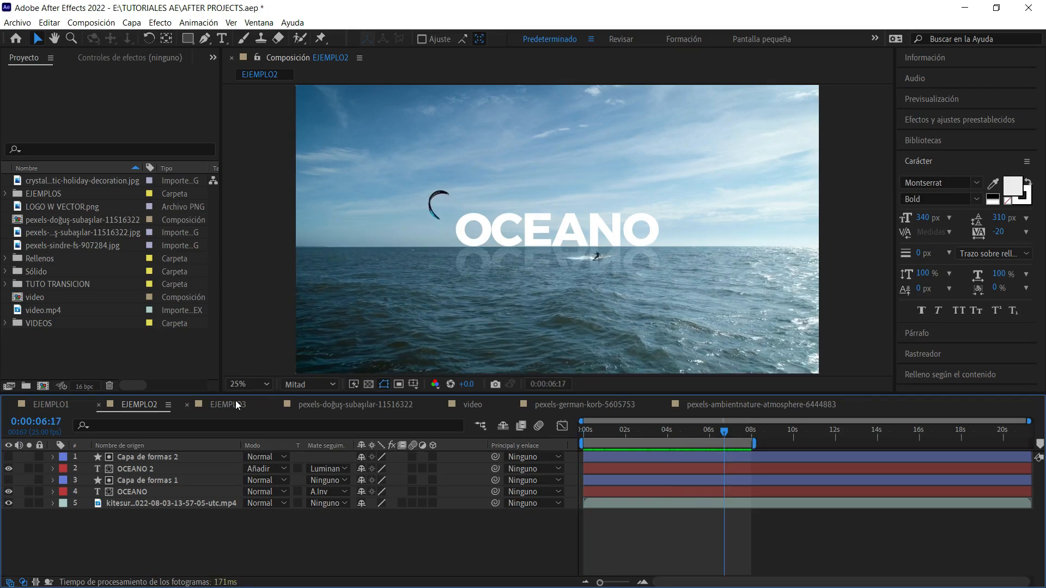
Play the EJEMPLO3 composition and scrub through its bird title-to-logo transition around 0:00:11:00.
click(236, 403)
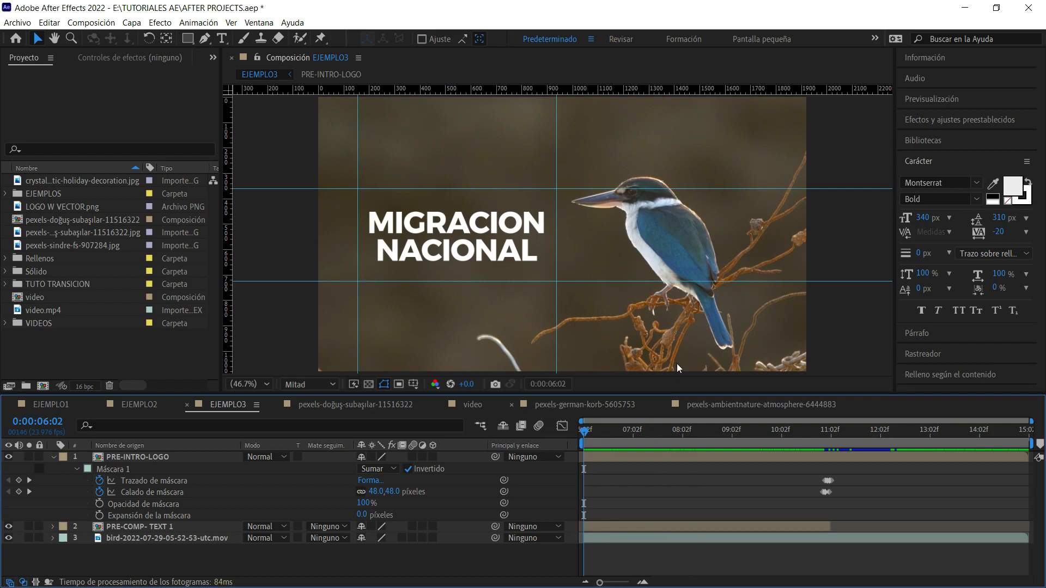
key(space)
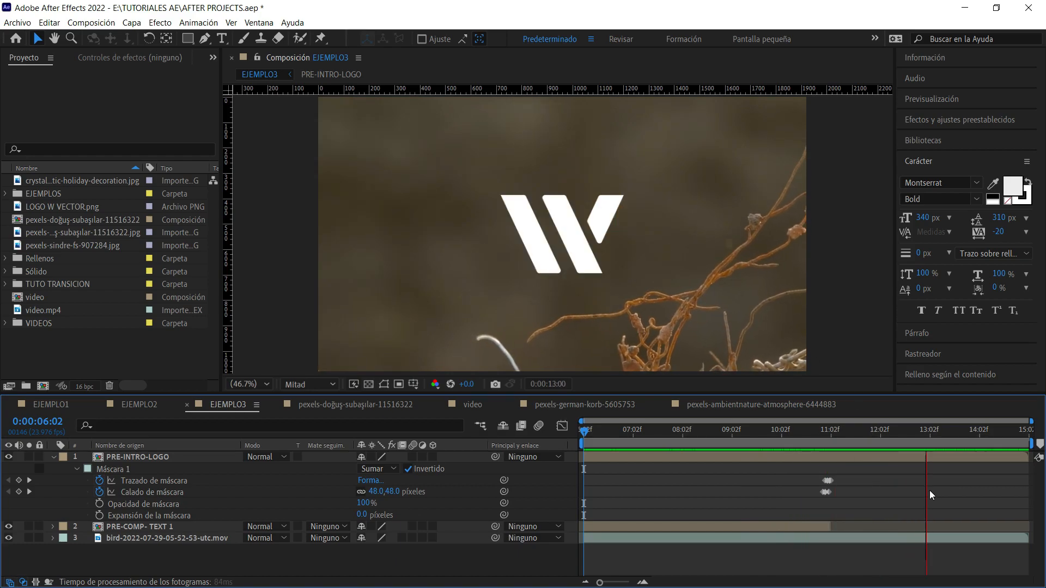
drag(933, 431, 819, 429)
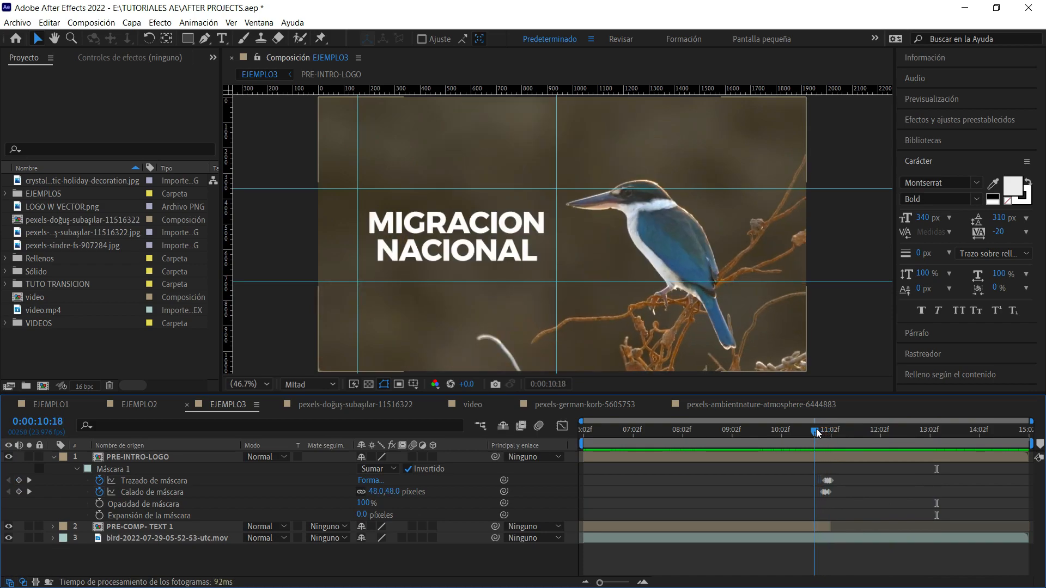
click(724, 524)
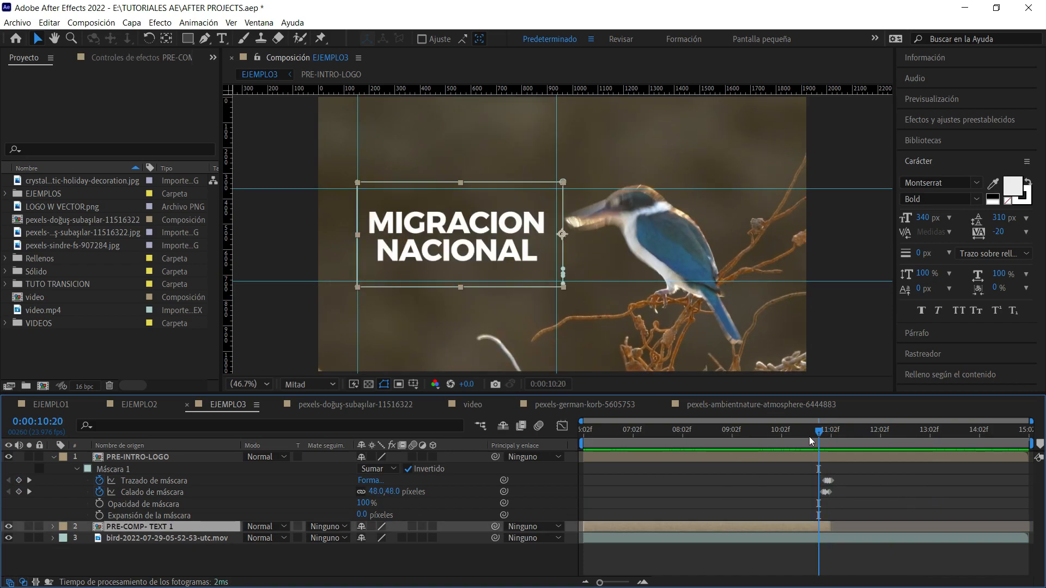
drag(822, 433, 835, 436)
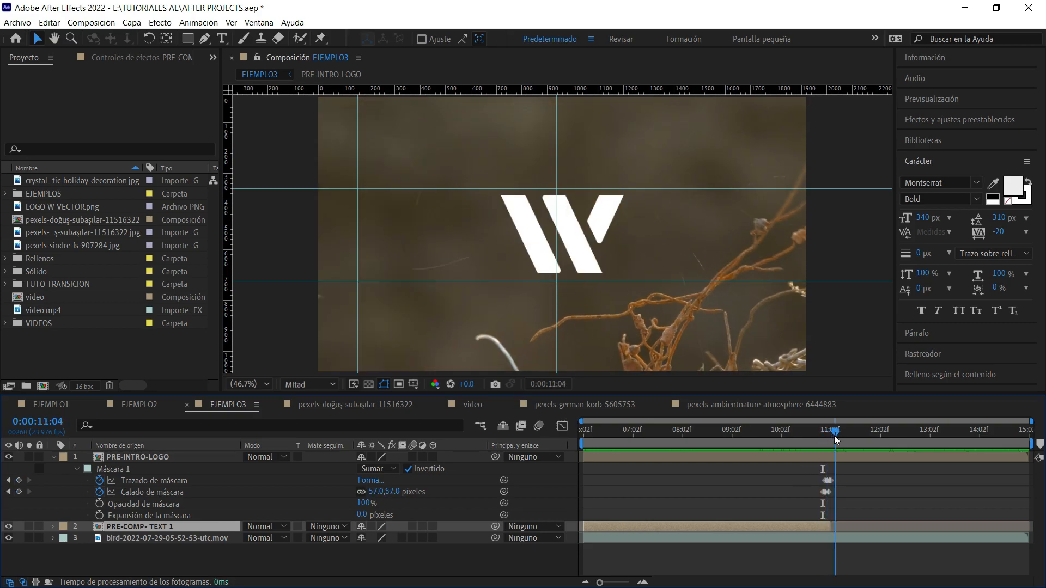
Return to the EJEMPLO1 composition and scrub from its start to 0:00:02:05.
click(52, 404)
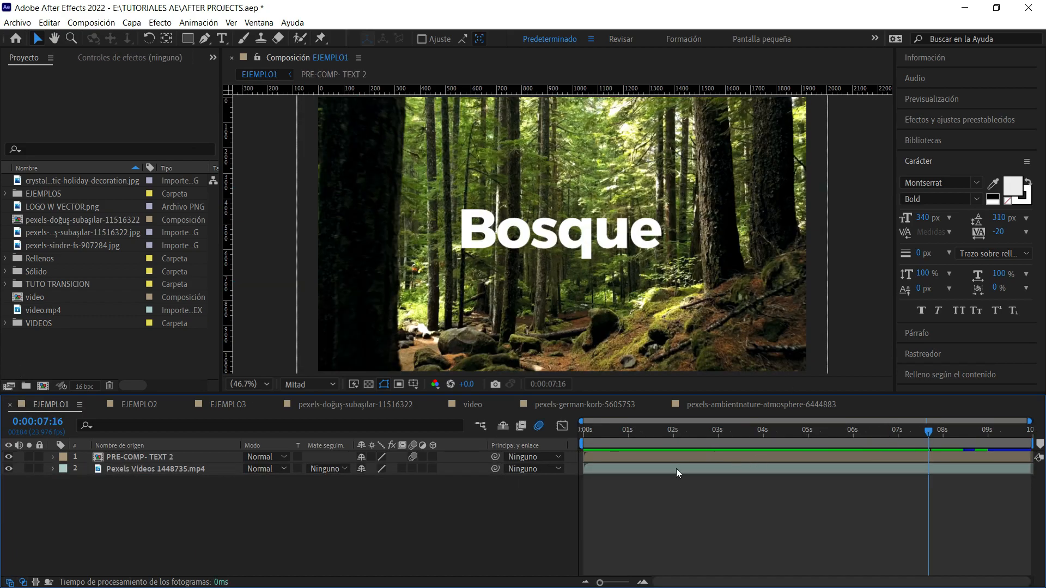
drag(730, 431, 580, 423)
click(875, 207)
click(164, 338)
click(710, 217)
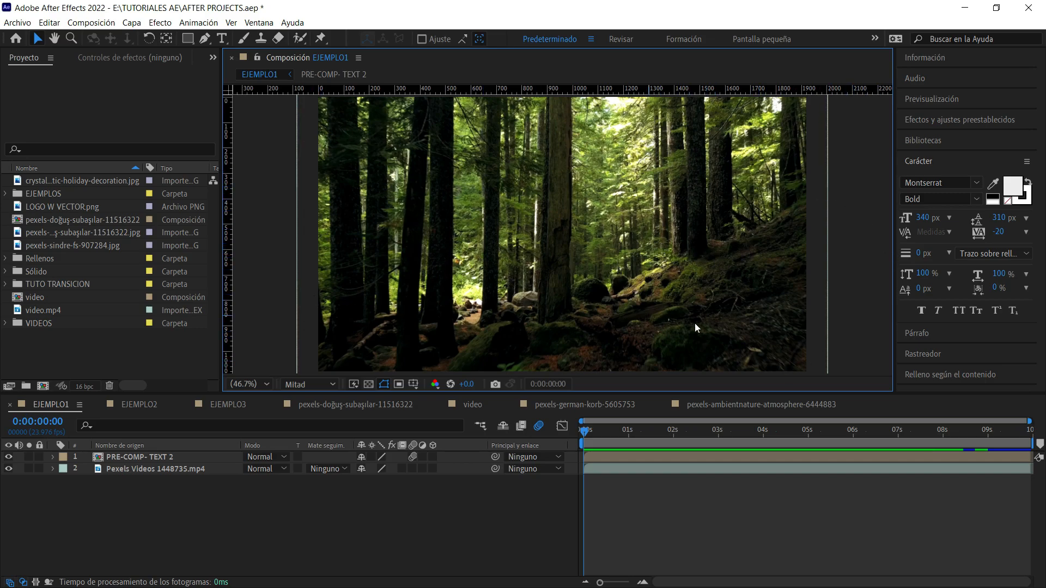
drag(631, 433, 683, 433)
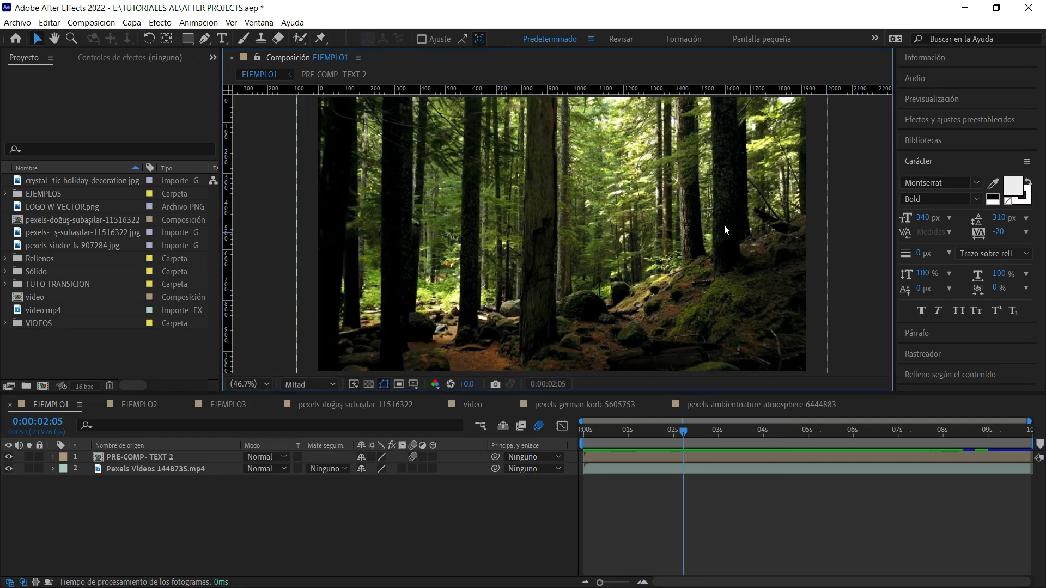
Create a new 1920 x 1080 composition named VIDEO1 at 29.97 fps.
key(ctrl+n)
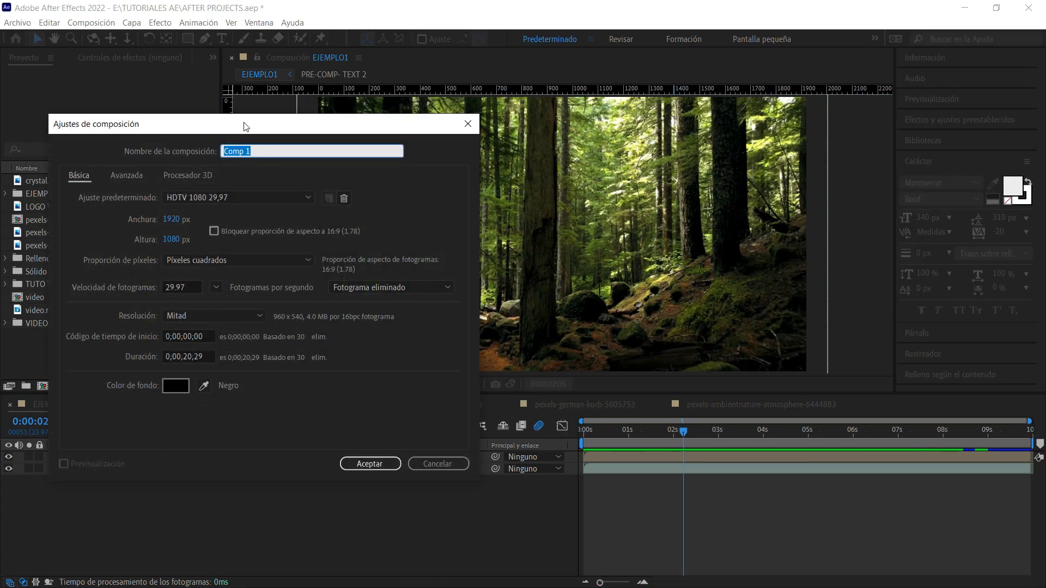
text(VIDEO1)
key(Return)
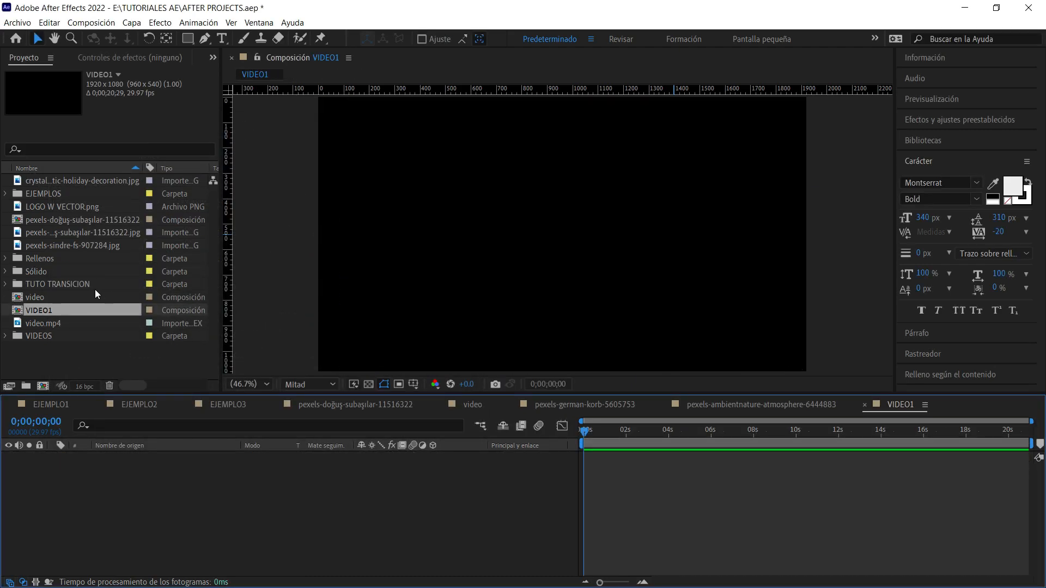
Expand the VIDEOS folder and look through its clips for suitable footage.
click(5, 336)
click(90, 232)
click(83, 206)
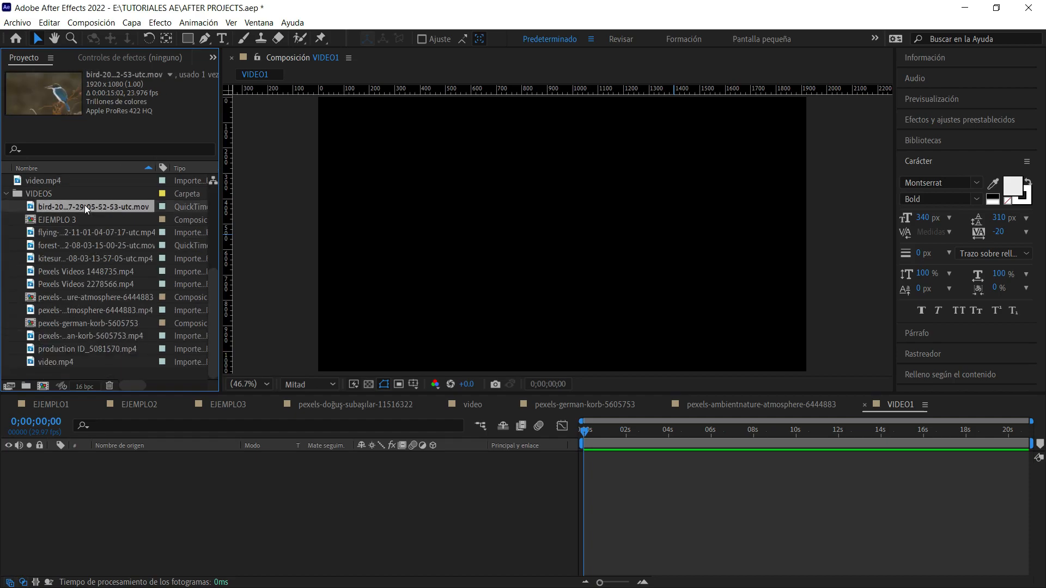
click(74, 237)
click(70, 285)
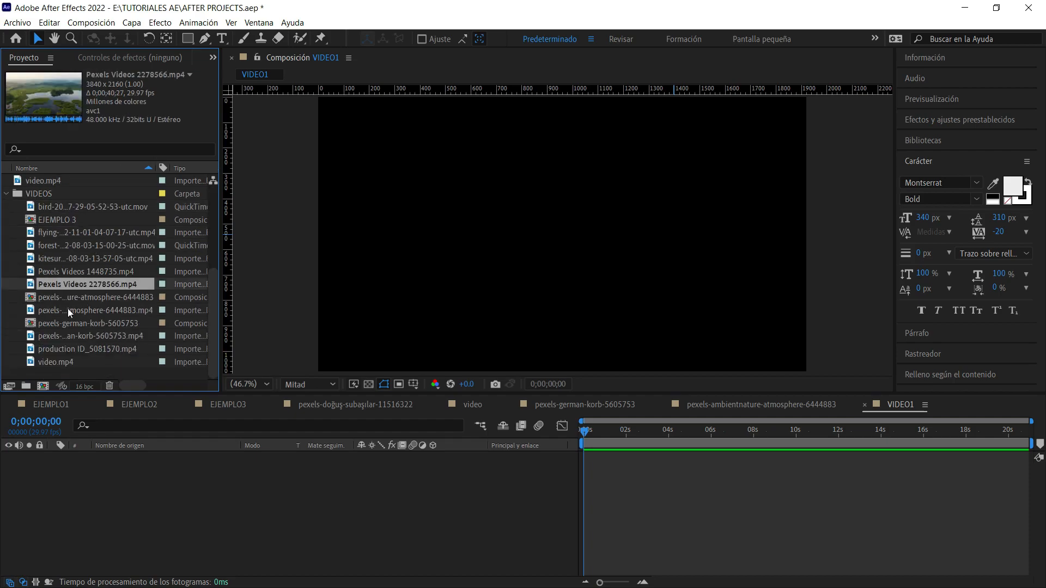
click(67, 309)
click(72, 331)
click(81, 347)
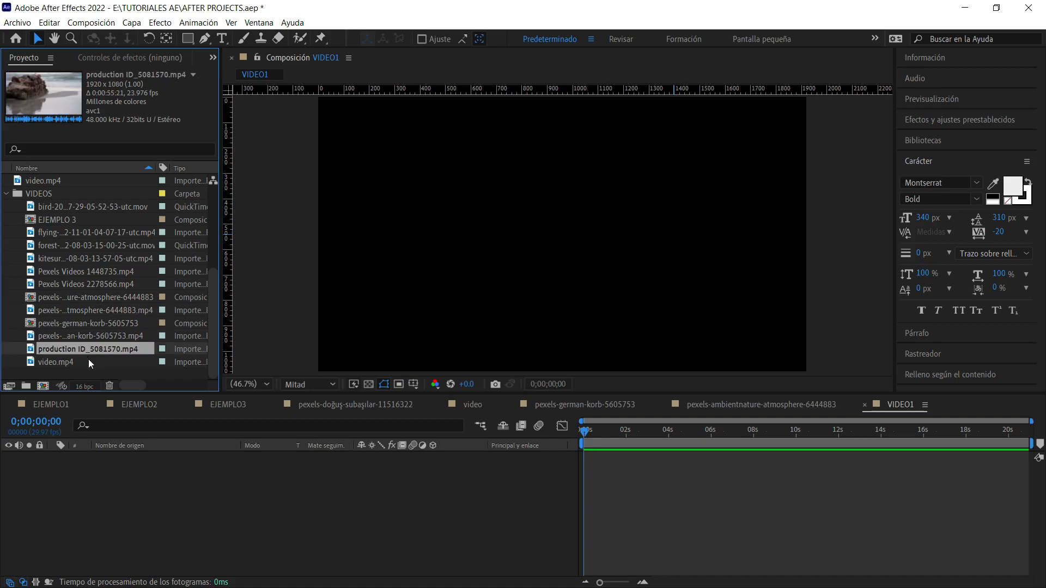
click(88, 360)
Add Pexels Videos 1448735.mp4 to the VIDEO1 timeline and fit it to the composition frame.
click(68, 273)
click(67, 260)
drag(68, 273, 98, 475)
drag(659, 434, 619, 433)
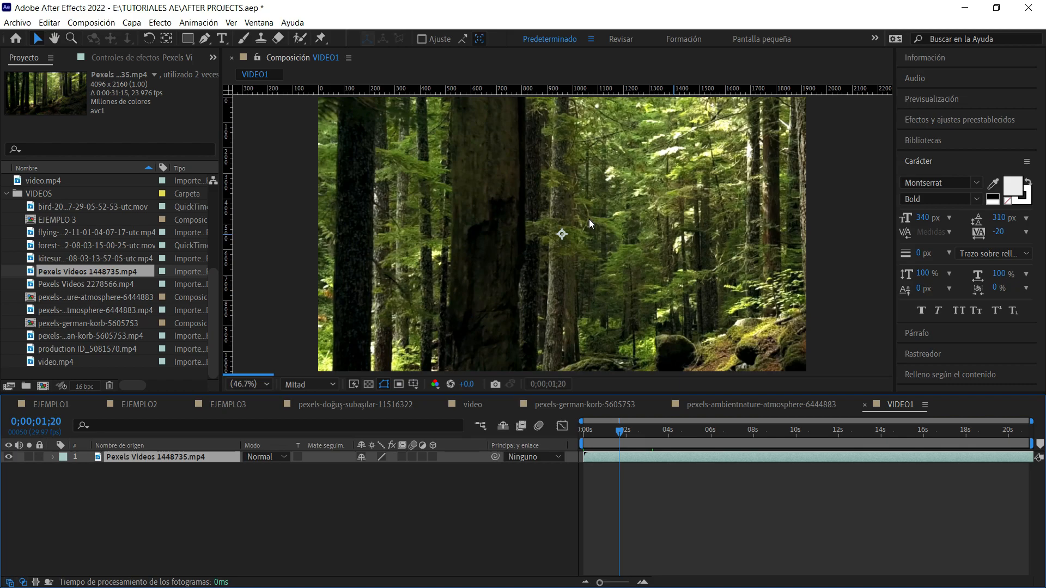
click(856, 246)
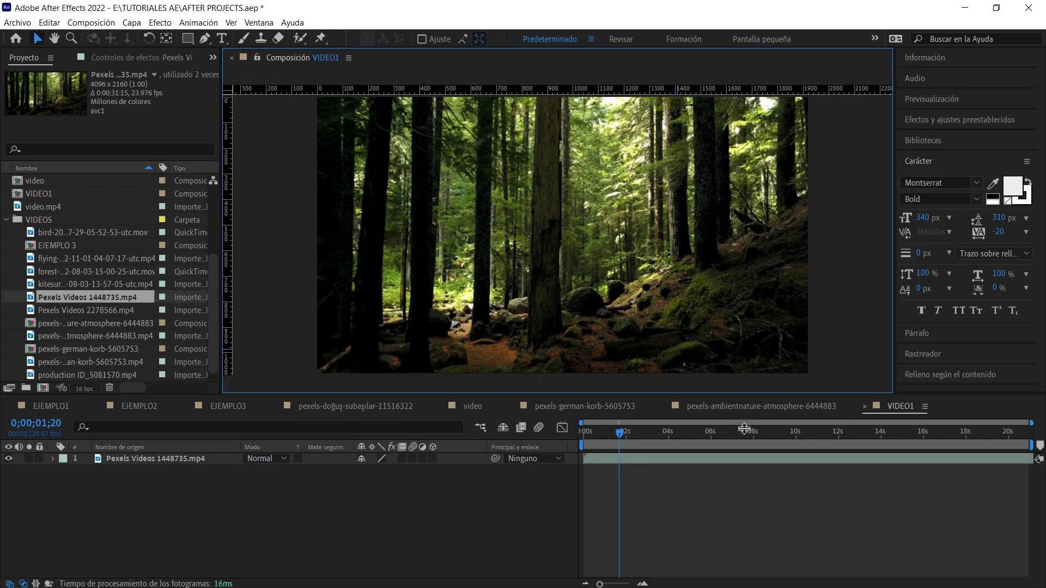
Enlarge the composition viewer and scrub through the forest footage, stopping at 0;00;04;01.
drag(749, 395, 749, 429)
click(630, 465)
click(642, 489)
key(space)
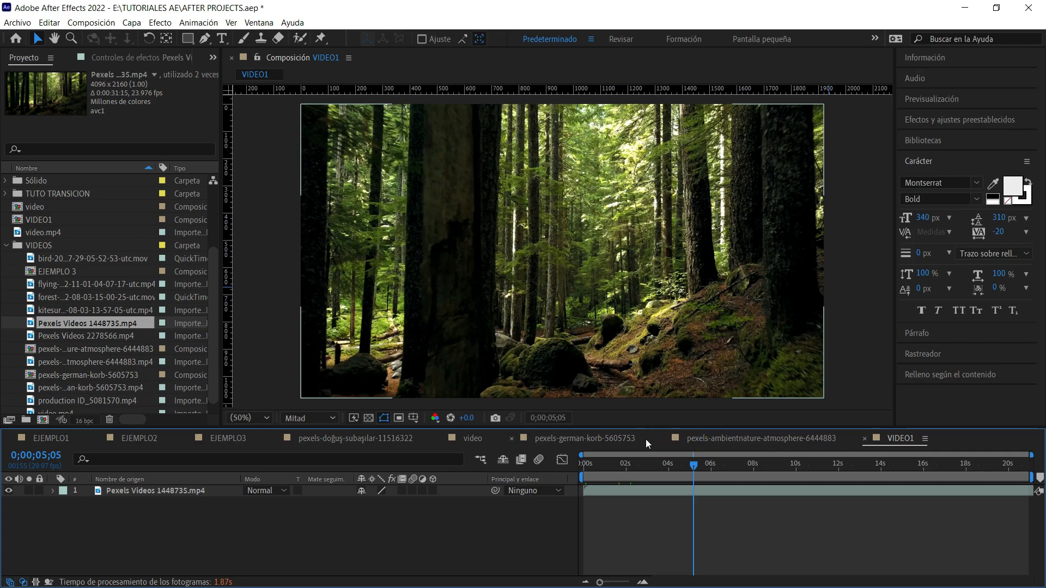
drag(700, 470, 687, 469)
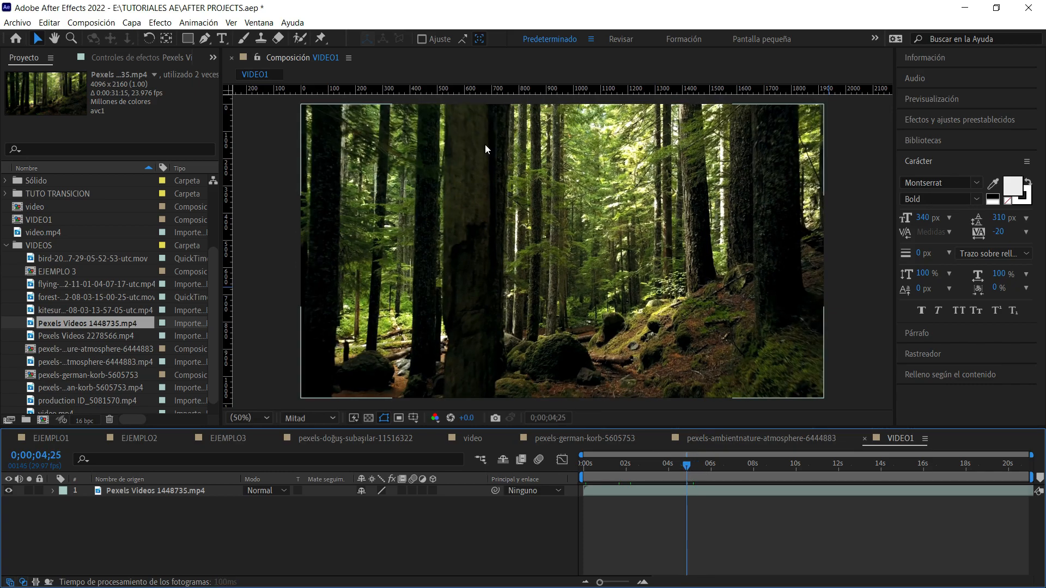
click(750, 468)
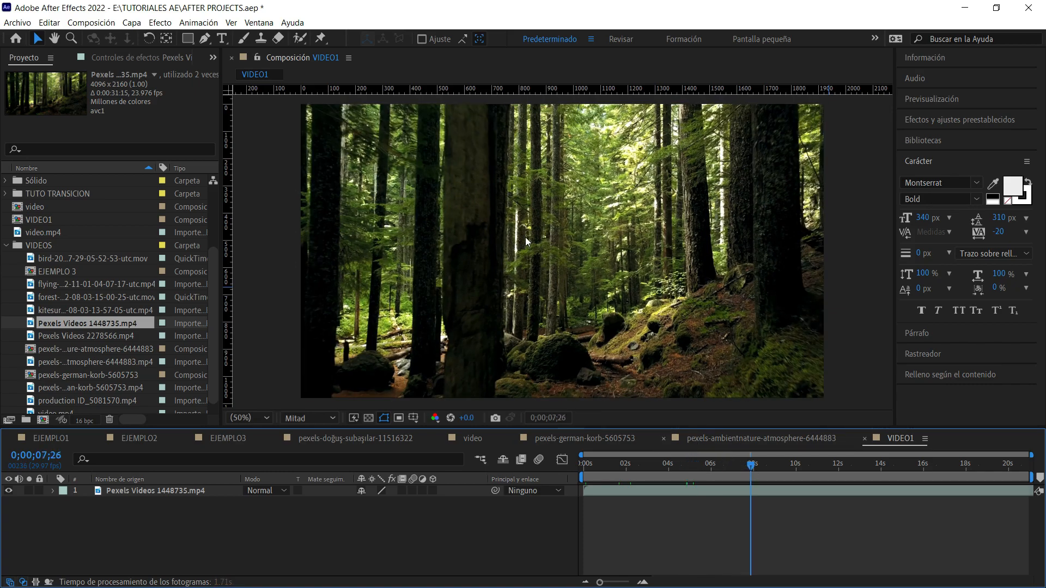
drag(752, 468, 731, 468)
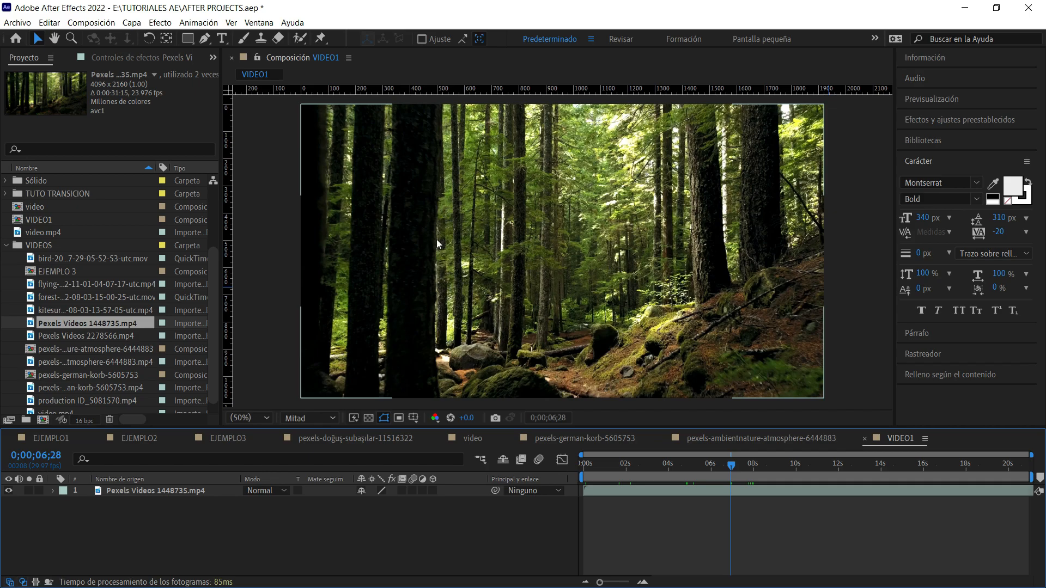
drag(726, 469, 670, 474)
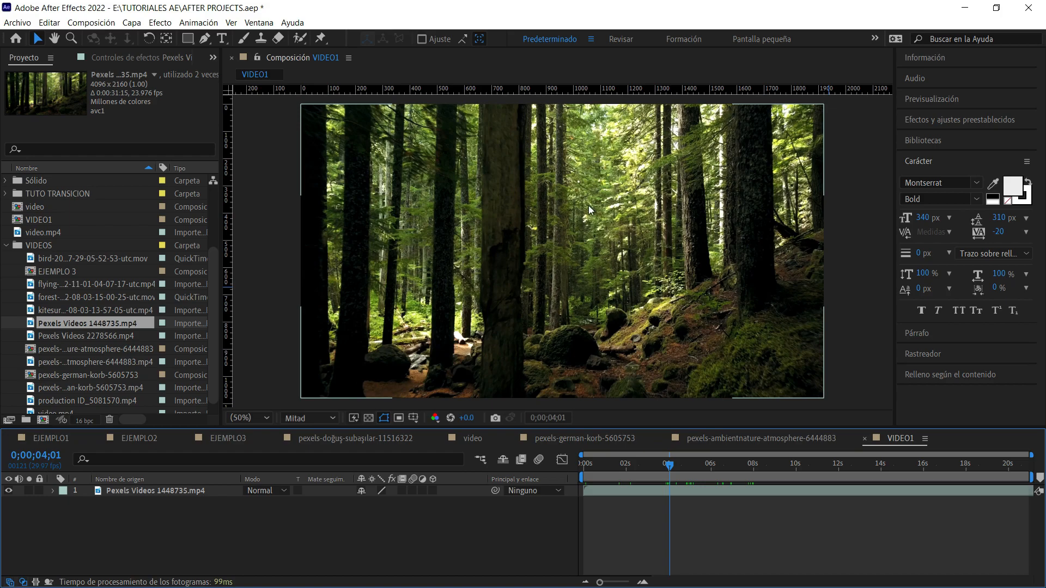
Add a white Montserrat Bold text layer reading "Bosque" over the forest footage.
click(222, 39)
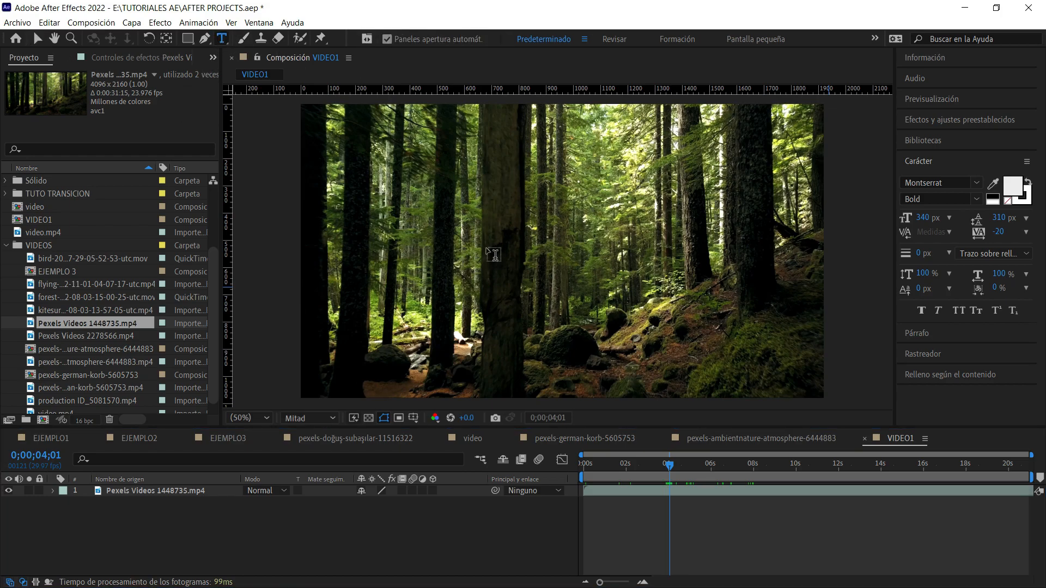
click(526, 263)
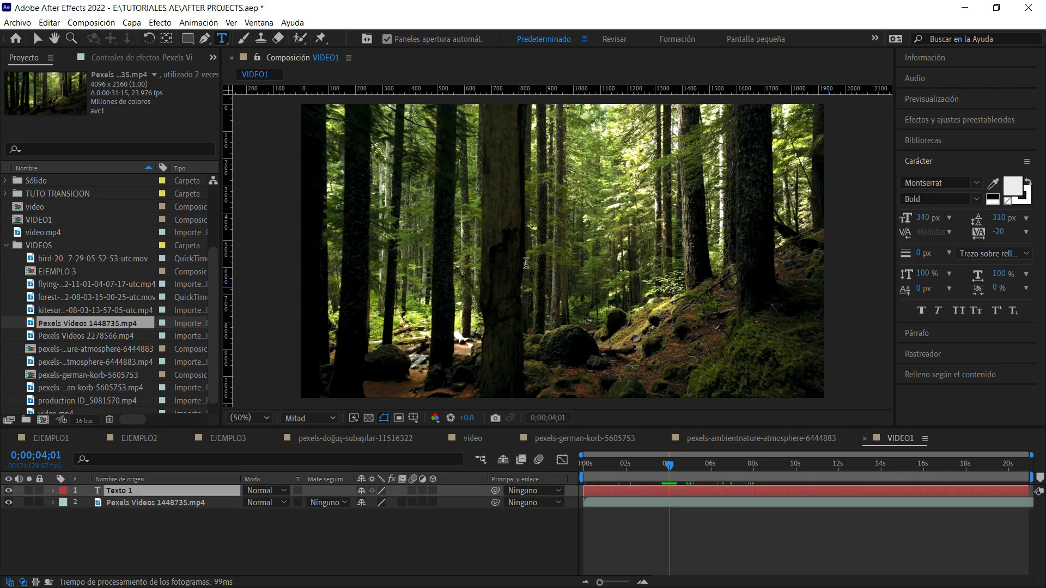
text(BOSQUE)
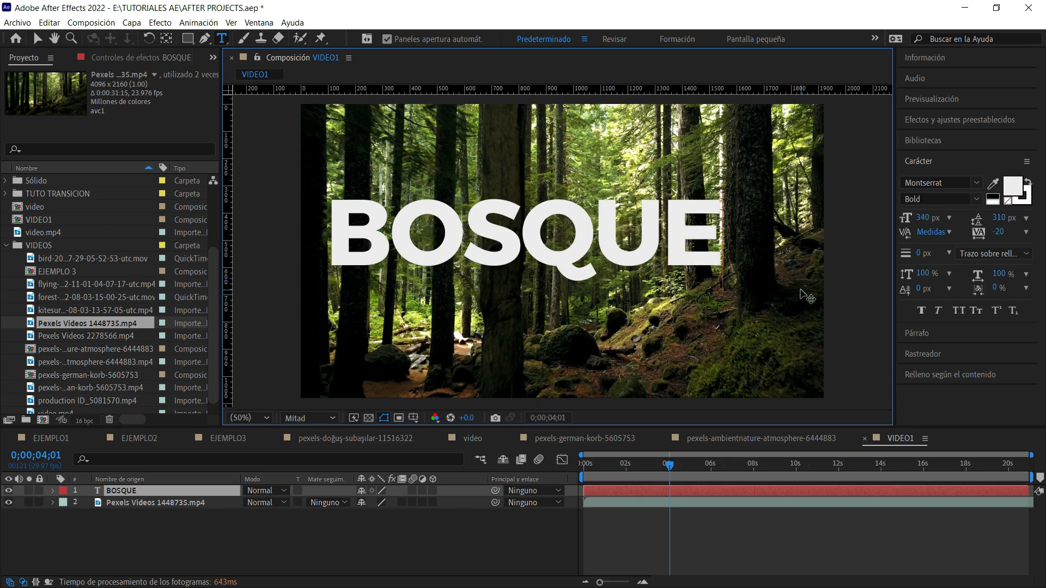
key(BackSpace)
key(BackSpace)
key(BackSpace)
key(BackSpace)
key(BackSpace)
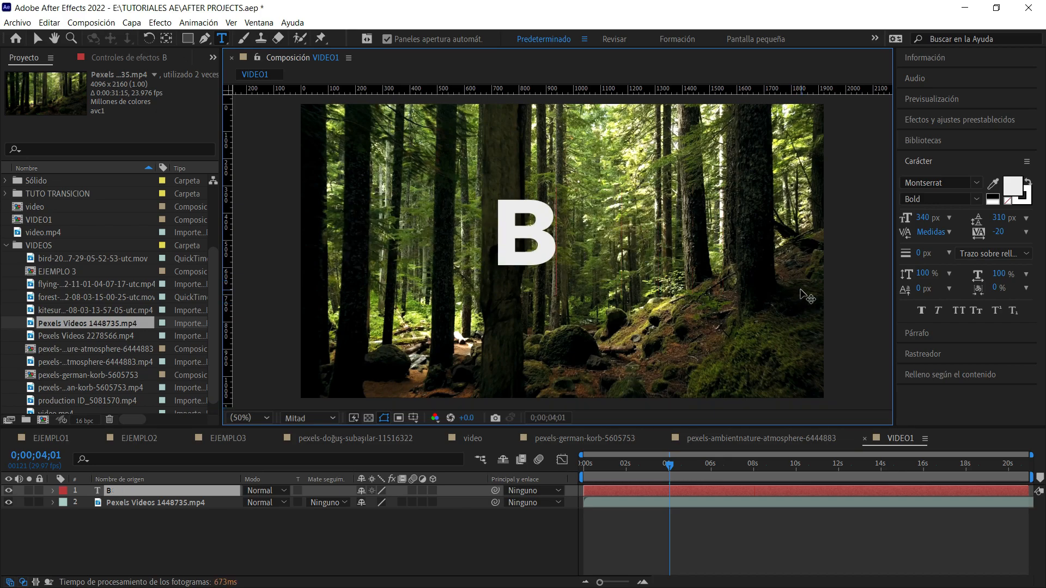
text(osque)
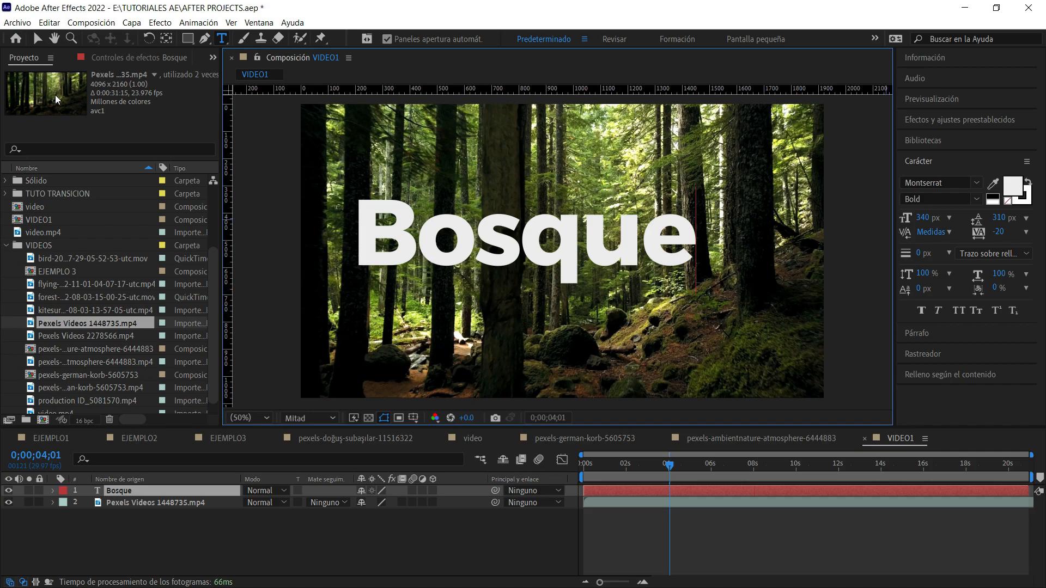
click(37, 38)
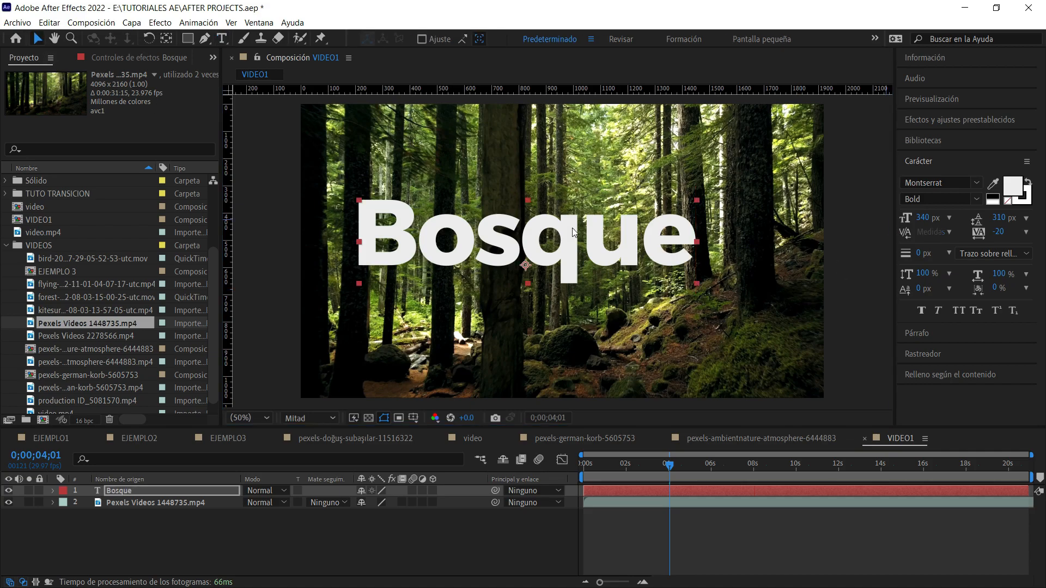
Scale the Bosque text down to about 800 px wide and move it near the centre of the frame.
drag(528, 199, 528, 229)
drag(591, 264, 623, 266)
click(927, 164)
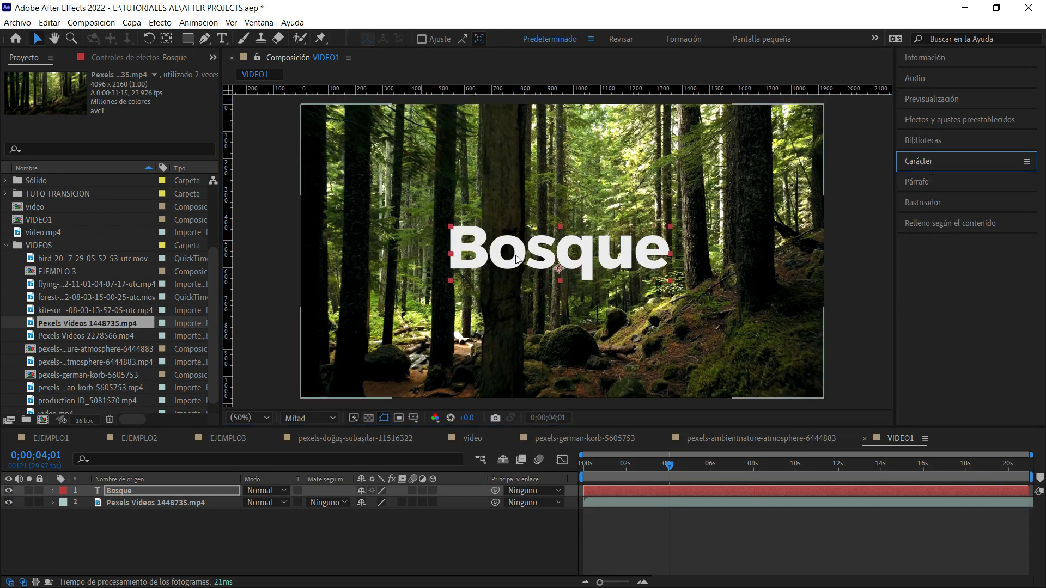
Centre the Bosque text horizontally and vertically in the composition using the align options.
click(619, 257)
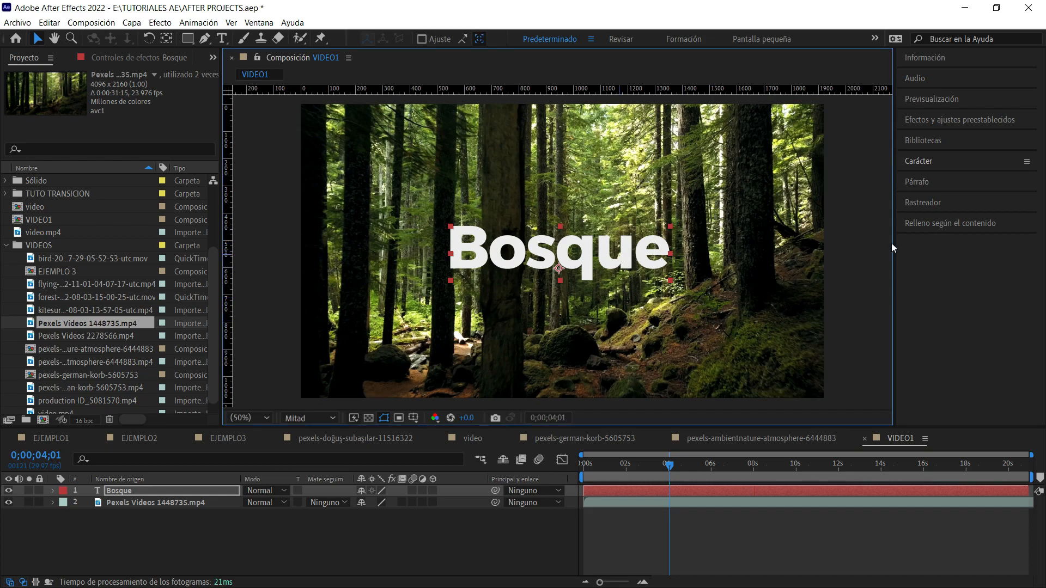
click(259, 23)
click(322, 94)
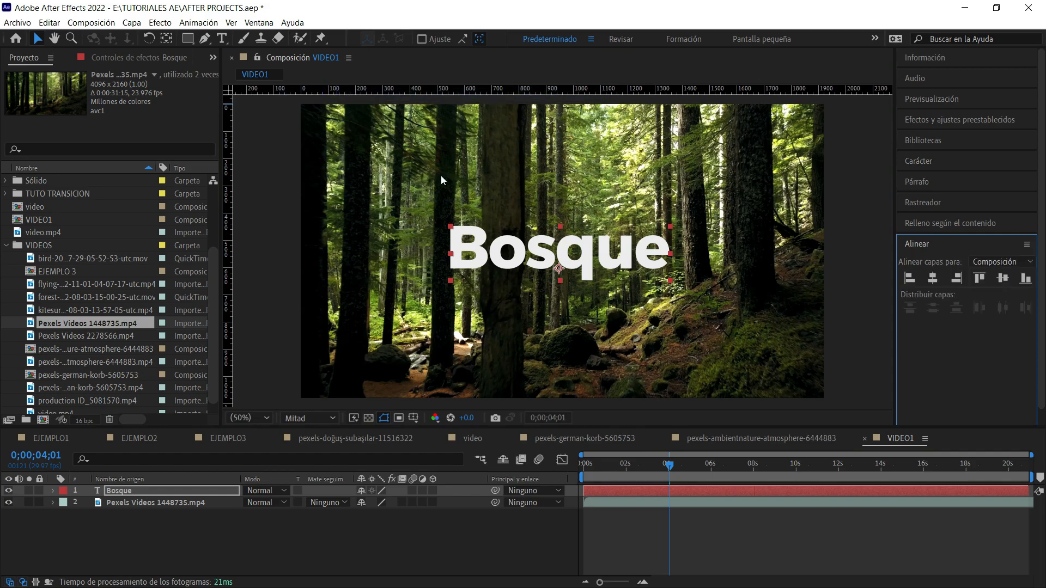
click(934, 282)
click(1003, 278)
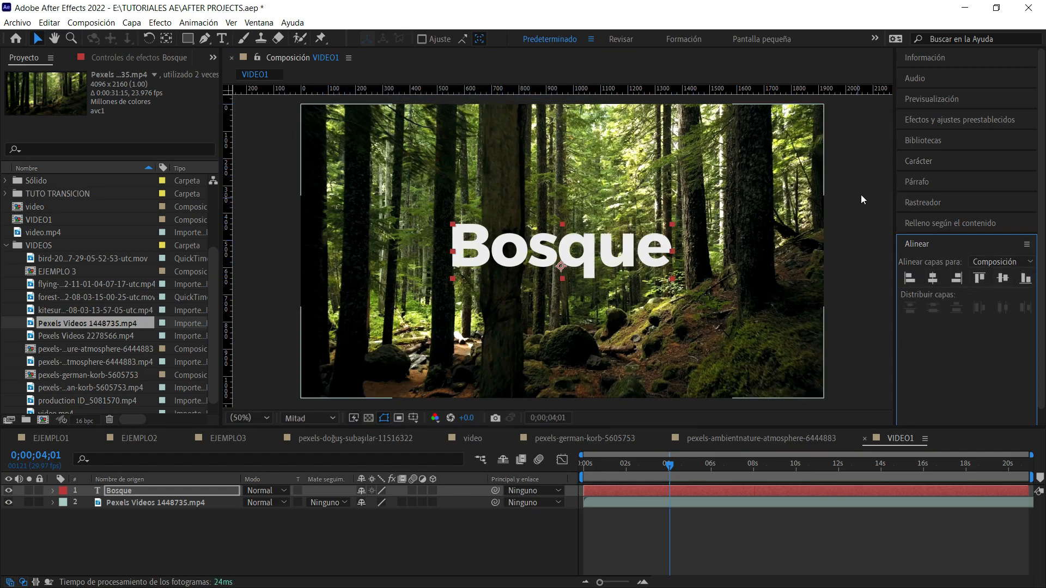
Precompose the Bosque text layer as "Bosque Comp. 1", transferring all attributes and without opening the new composition.
click(832, 187)
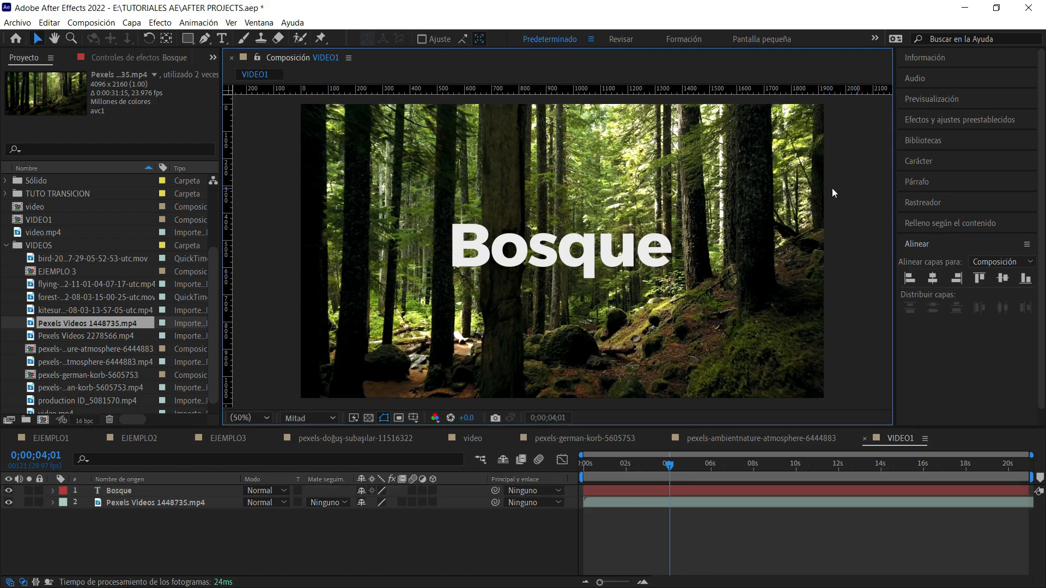
click(611, 231)
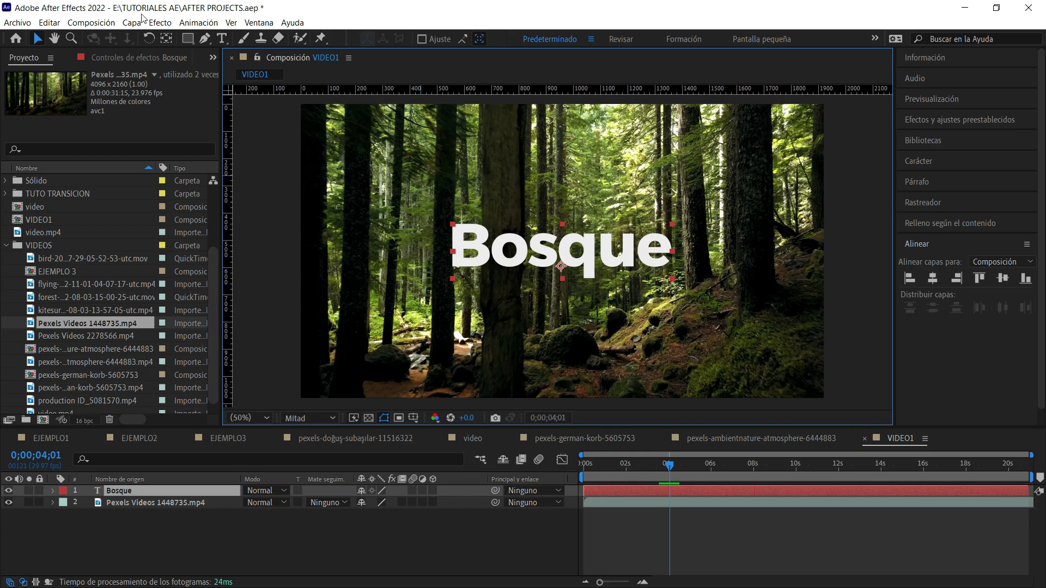
click(113, 23)
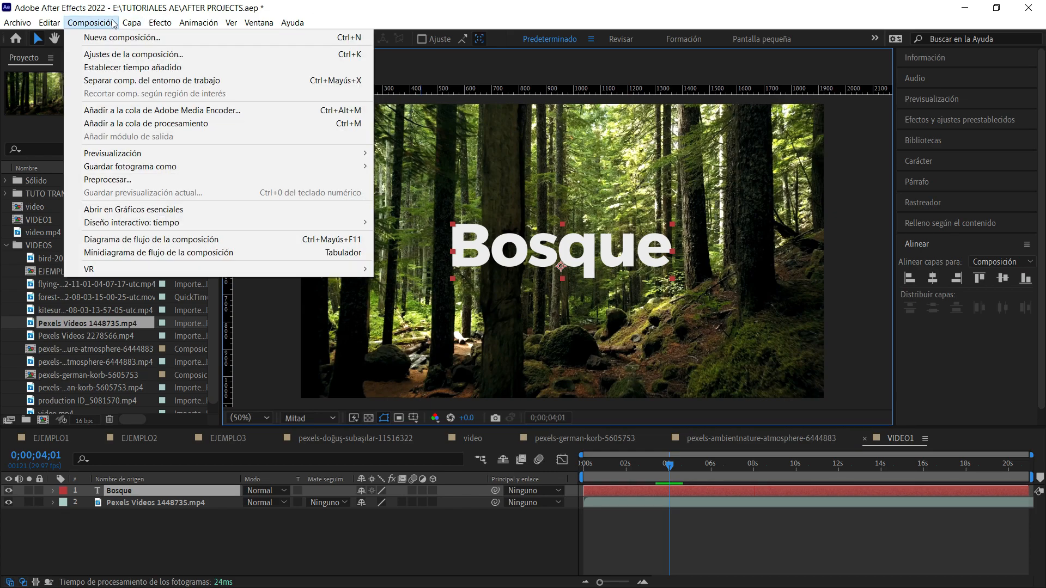
click(119, 23)
click(132, 23)
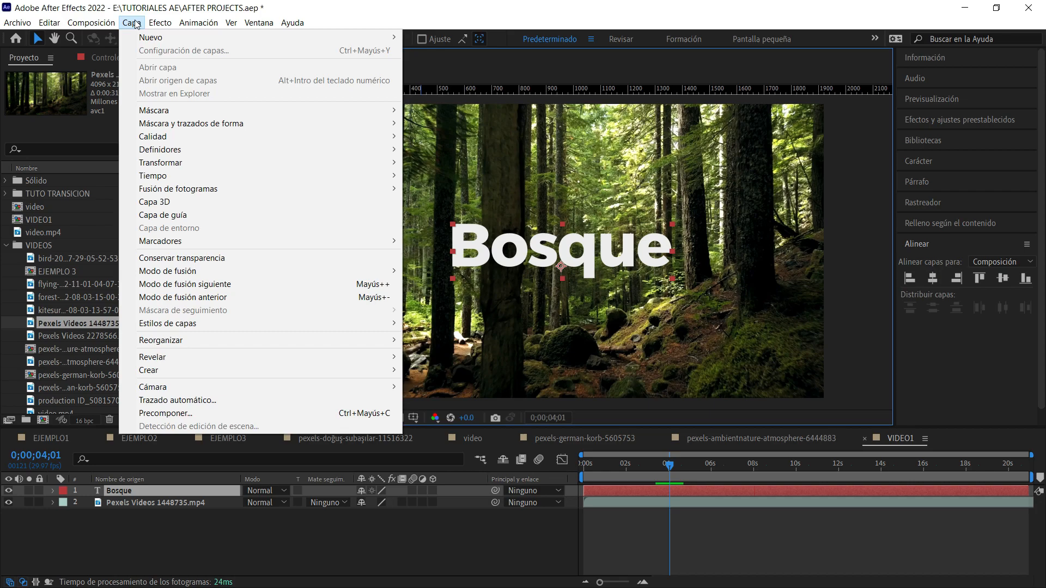
click(186, 414)
drag(531, 168, 309, 273)
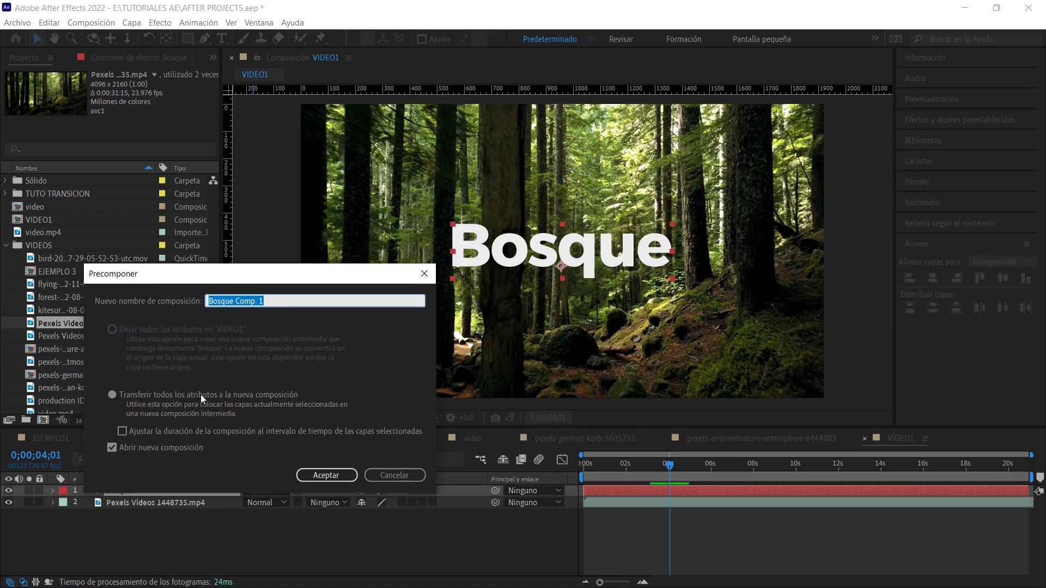
click(112, 395)
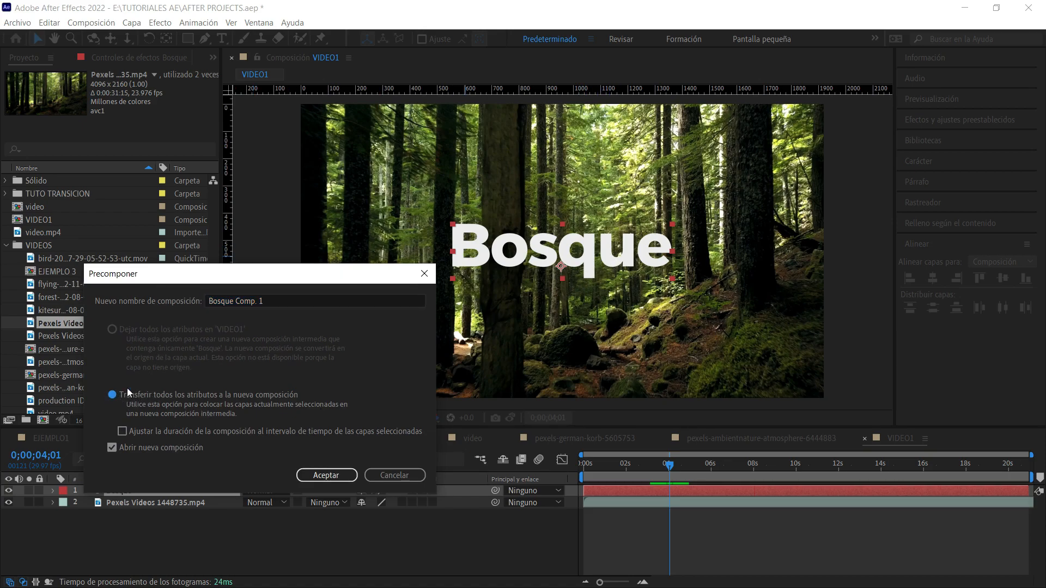
drag(291, 304, 232, 301)
click(260, 306)
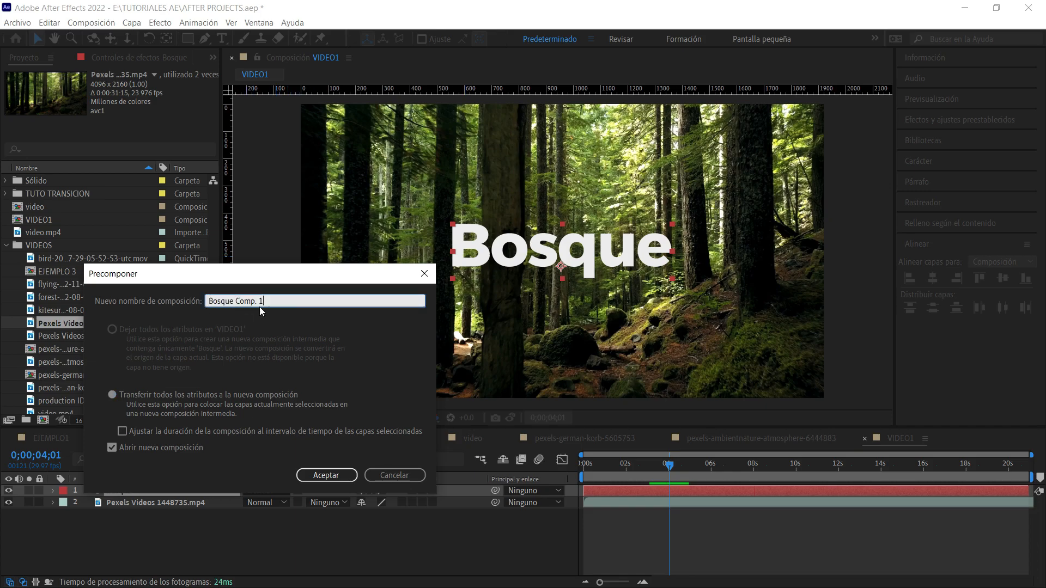
key(ctrl+a)
click(289, 300)
click(111, 448)
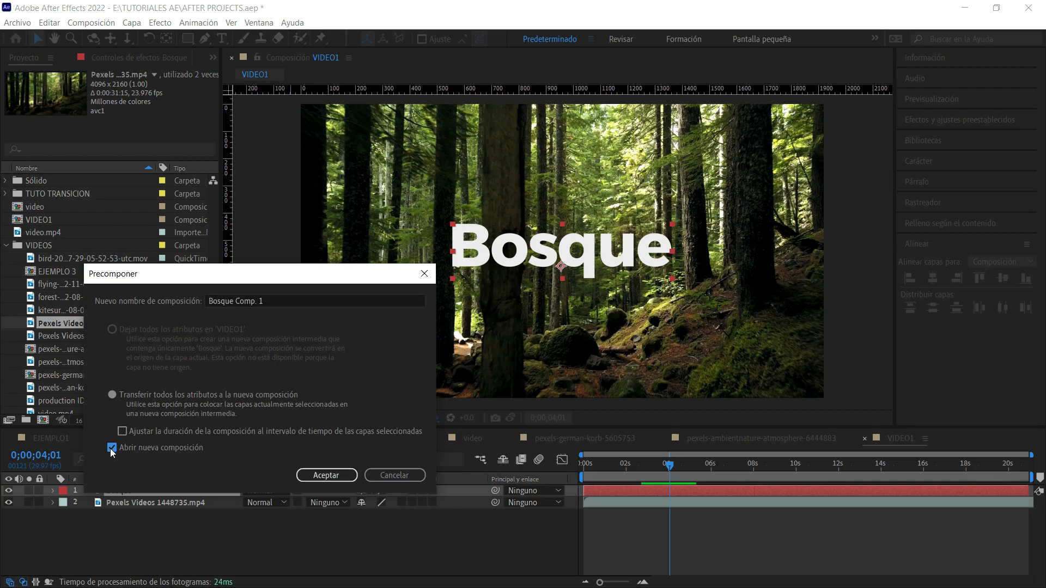
click(334, 477)
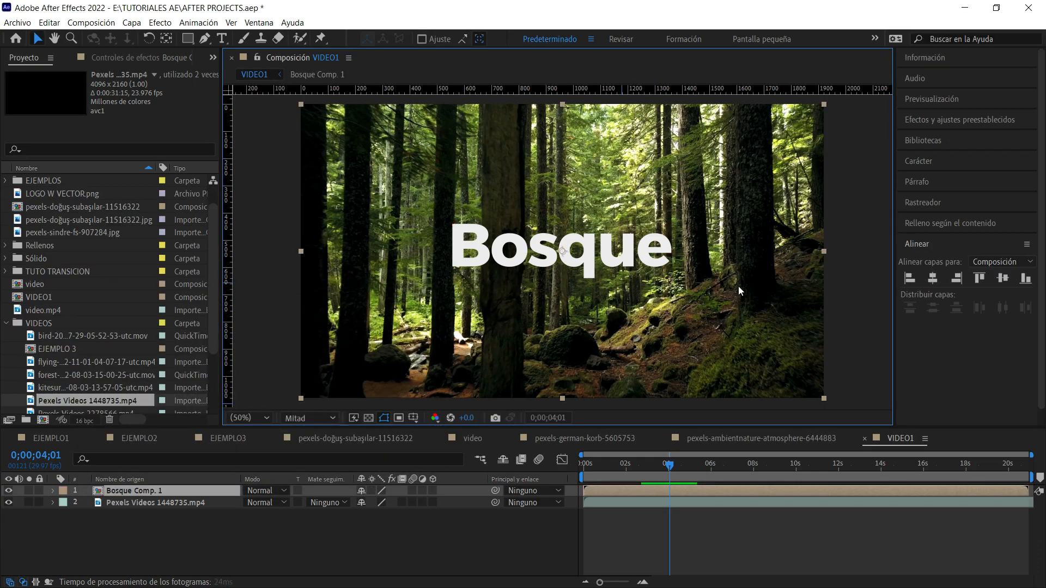
drag(617, 257, 557, 258)
key(ctrl+z)
drag(609, 280, 426, 397)
key(ctrl+z)
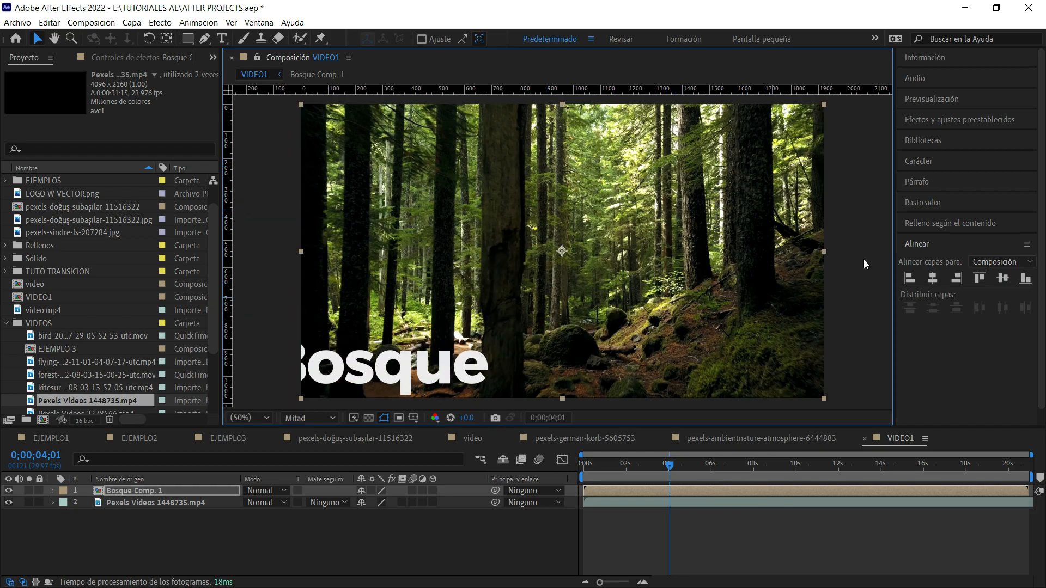
Open the Bosque Comp. 1 precomposition and check that its text is still editable.
click(163, 489)
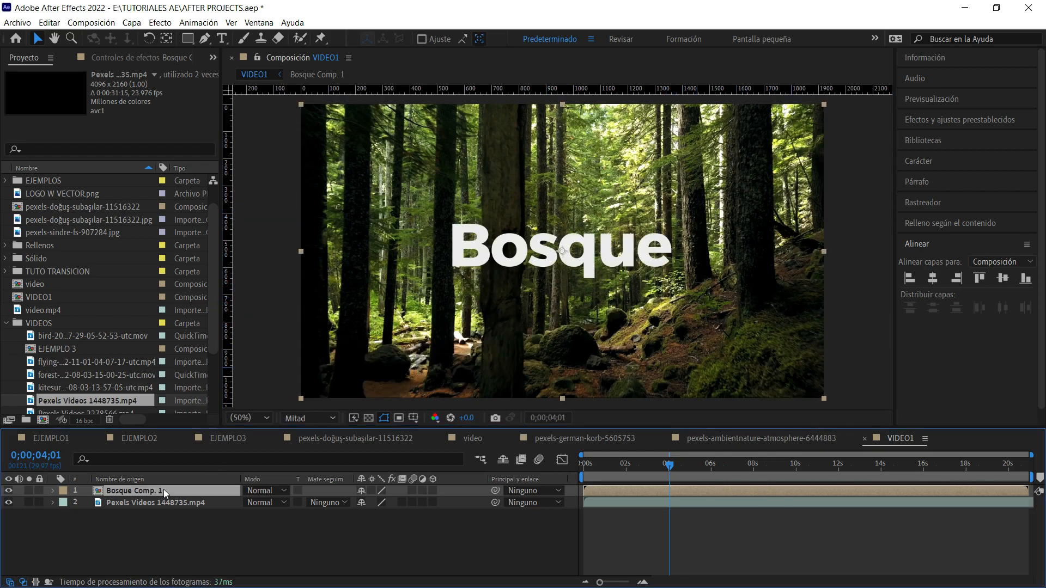
double_click(164, 489)
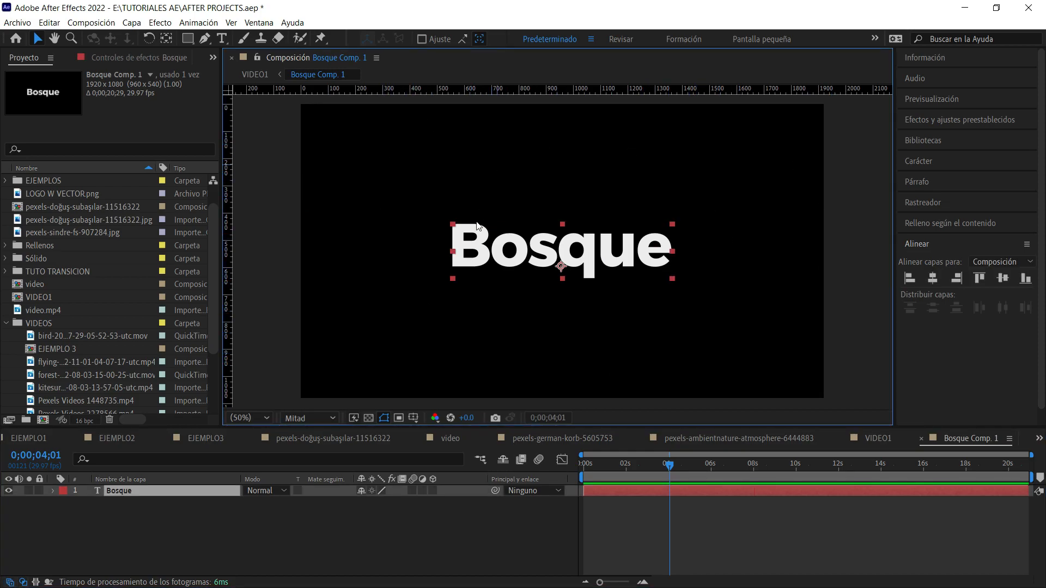
double_click(551, 264)
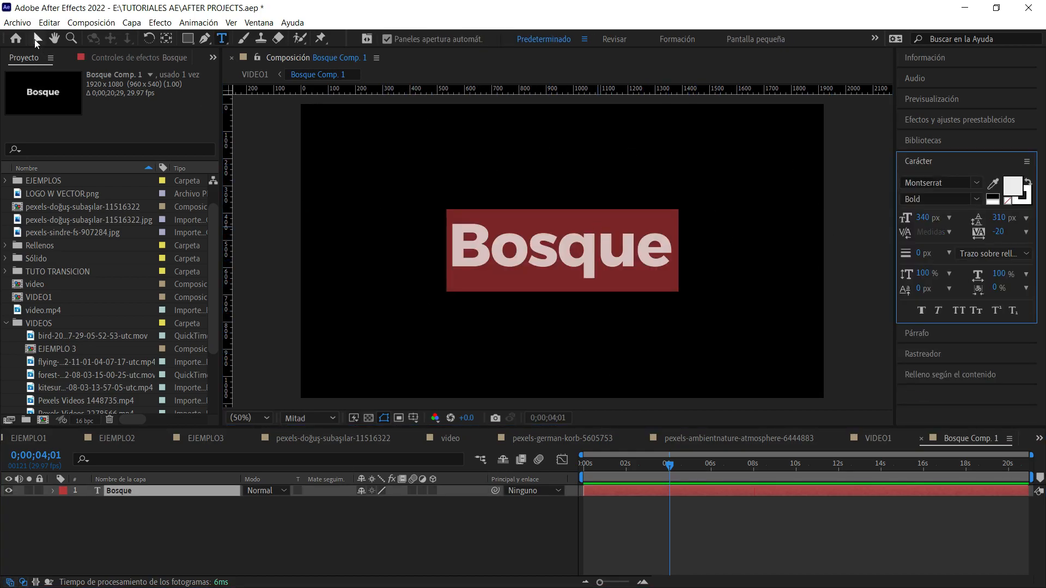
key(Escape)
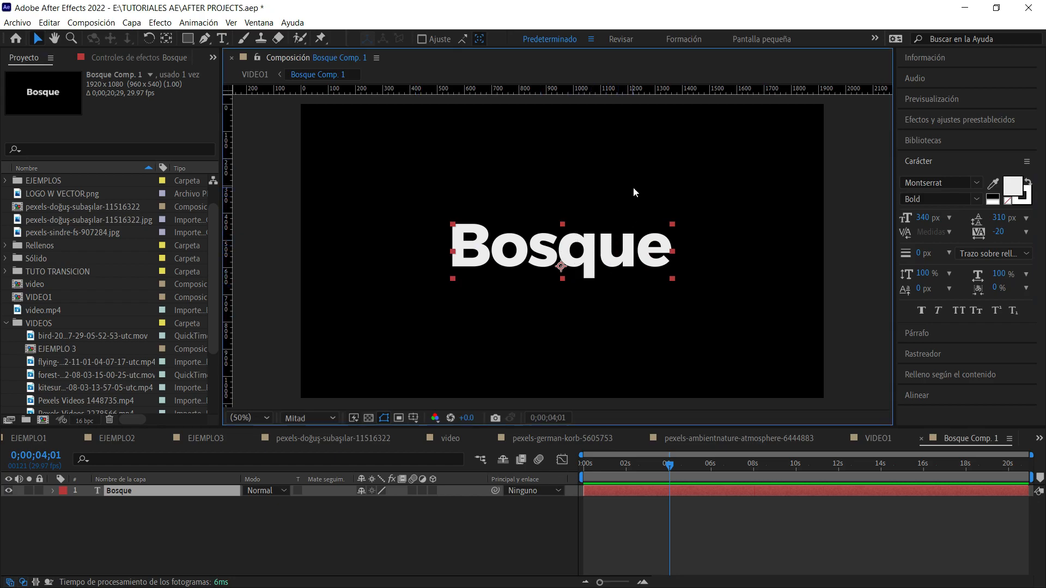
click(418, 155)
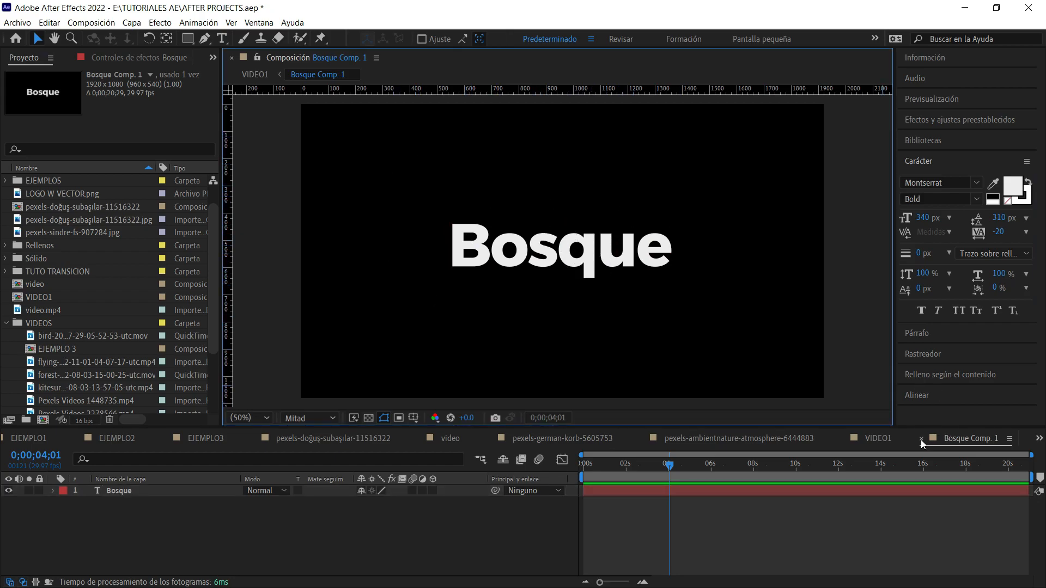
Scrub through the VIDEO1 composition and review the title in the EJEMPLO1 composition for comparison.
click(894, 434)
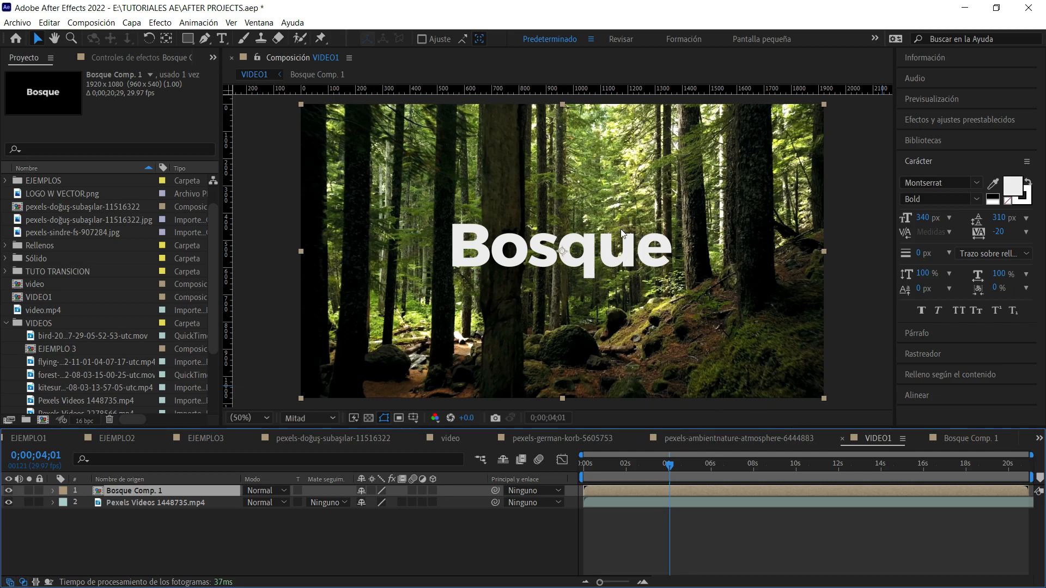
drag(669, 466, 894, 498)
click(28, 441)
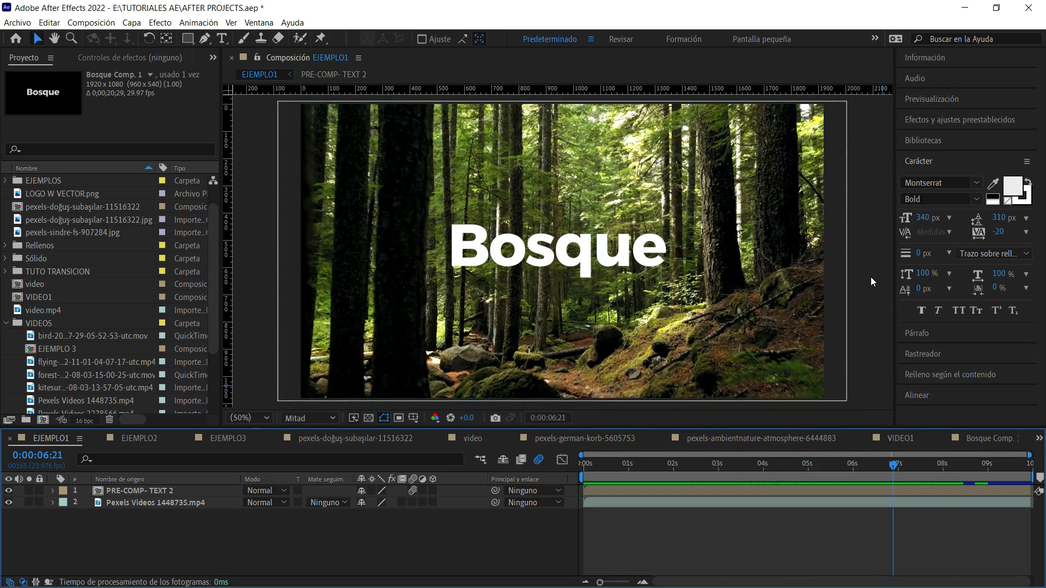
In Bosque Comp. 1, go to 0;00;04;00 and separate the text layer's Position into X and Y dimensions.
click(987, 441)
click(567, 275)
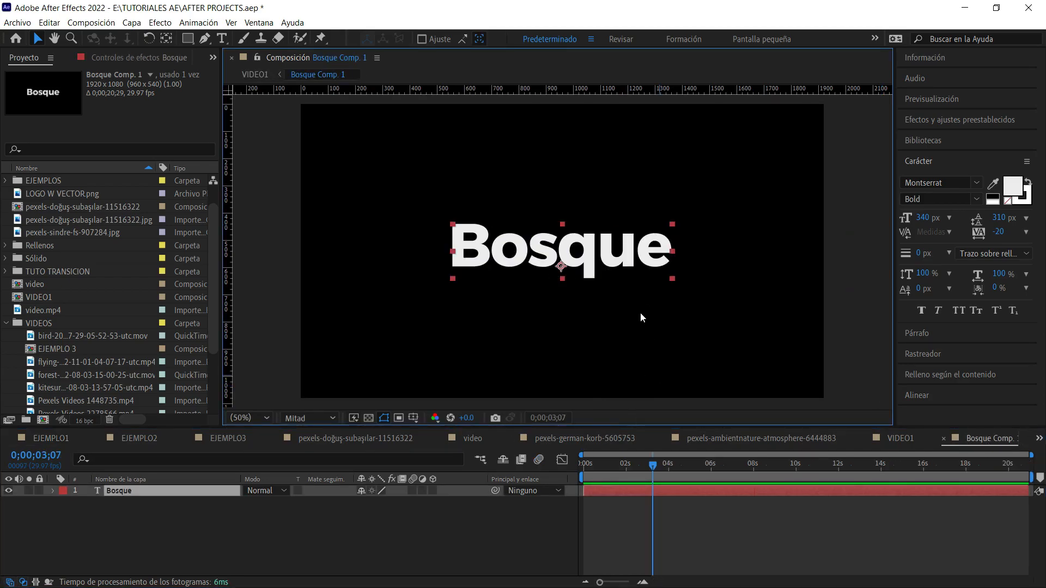
drag(663, 467, 669, 491)
key(p)
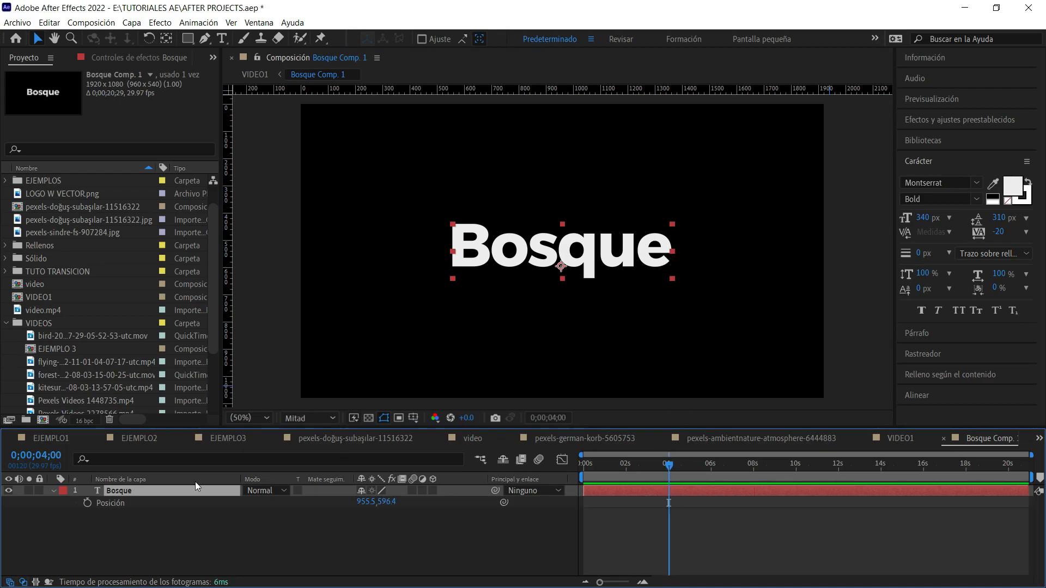
click(151, 500)
right_click(145, 499)
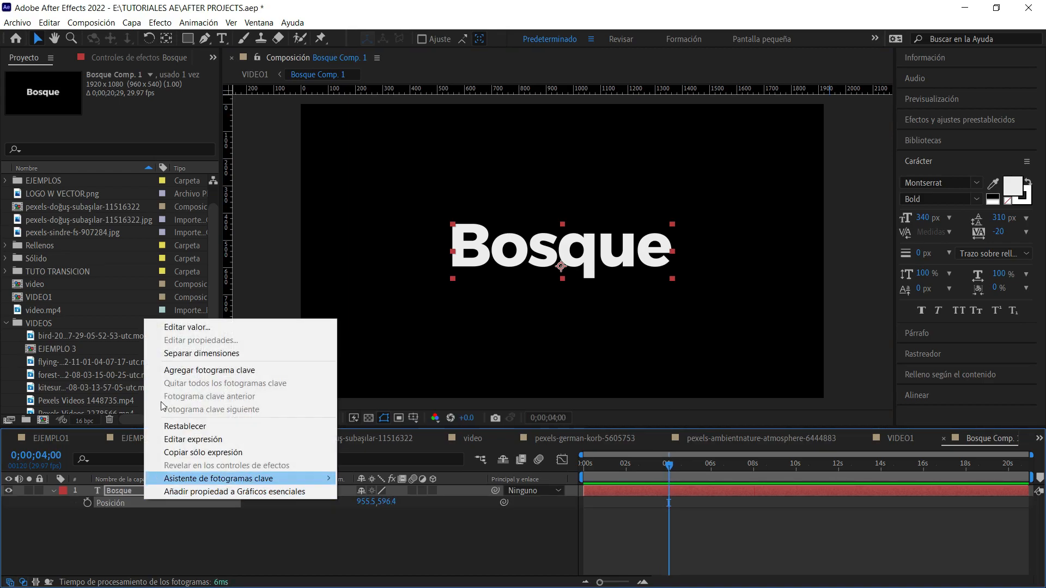
click(177, 354)
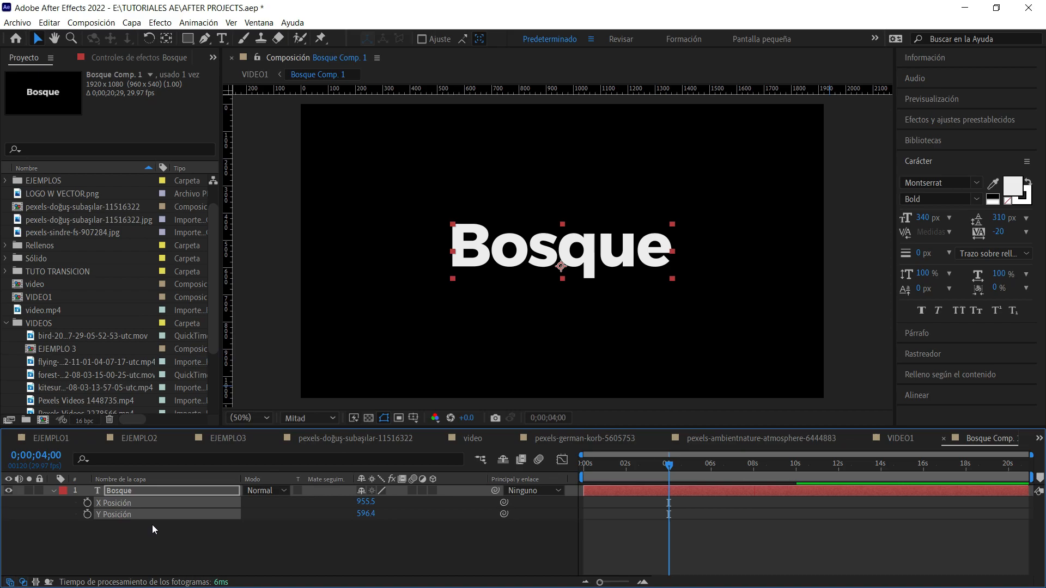
Keyframe the text's X Position from 161.5 at 0;00;04;00 to the centred 955.5 at about 6 seconds, and preview the slide-in.
click(88, 502)
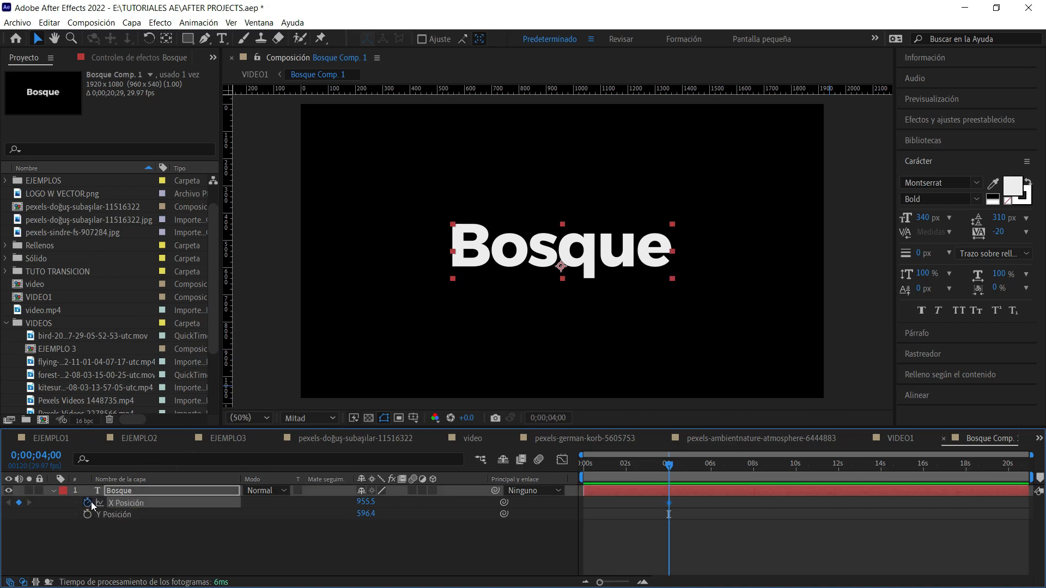
drag(671, 505, 708, 466)
drag(629, 266, 465, 268)
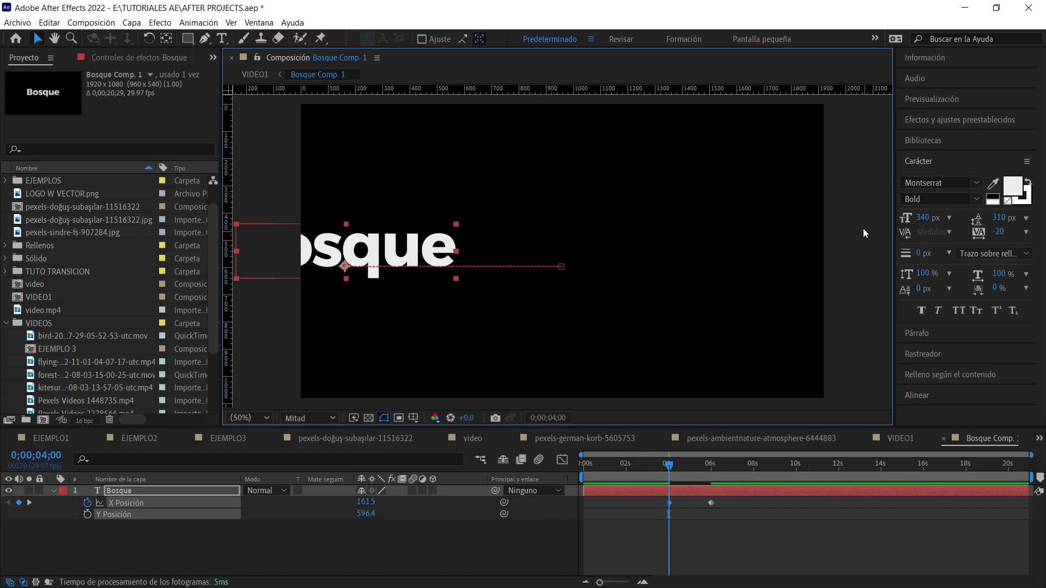
click(862, 227)
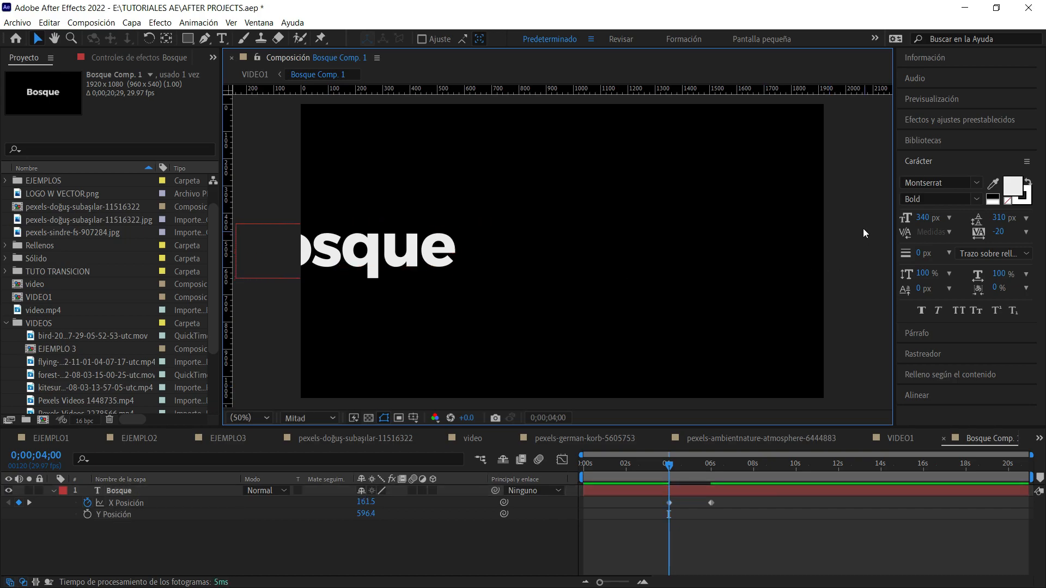
click(427, 272)
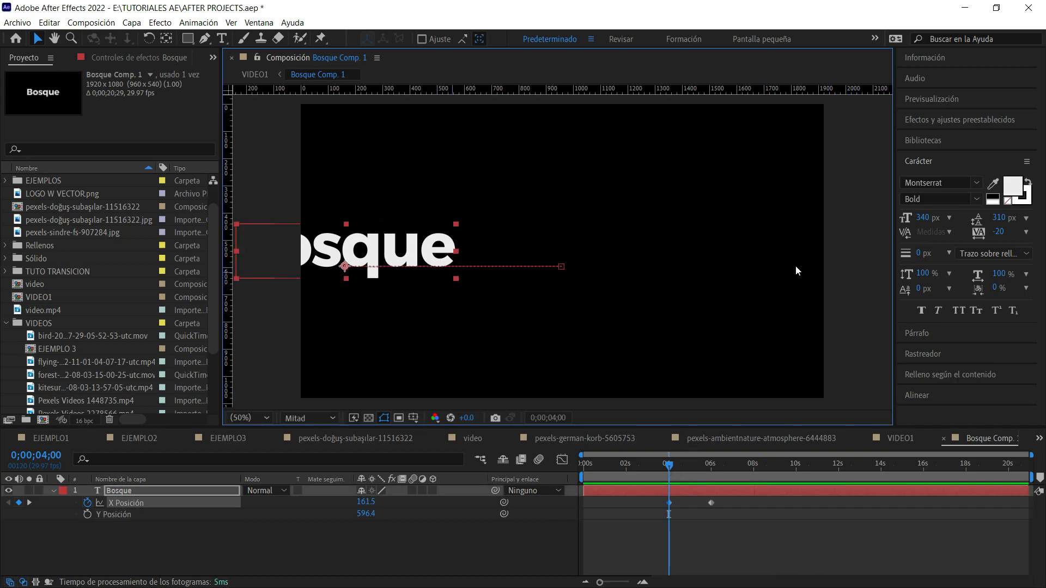
key(space)
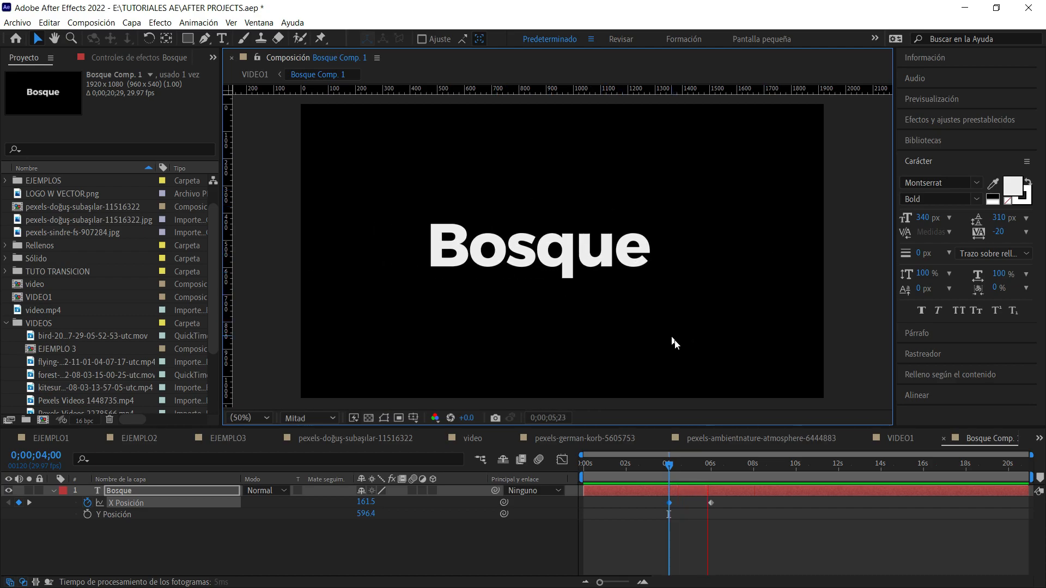
key(space)
Apply Easy Ease to both X Position keyframes of the Bosque text and preview the smoothed movement.
drag(737, 515, 659, 495)
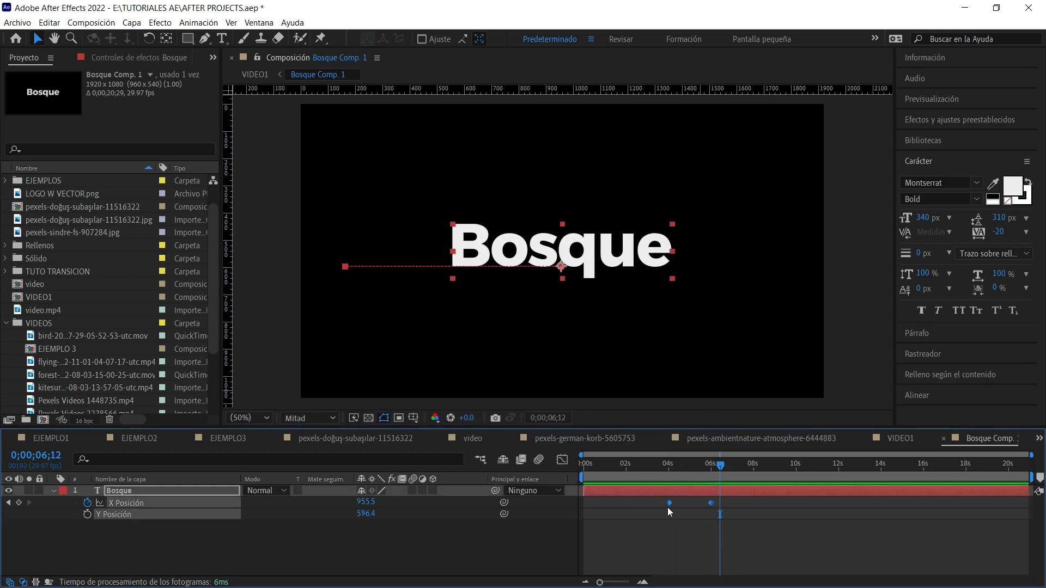
key(F9)
right_click(712, 504)
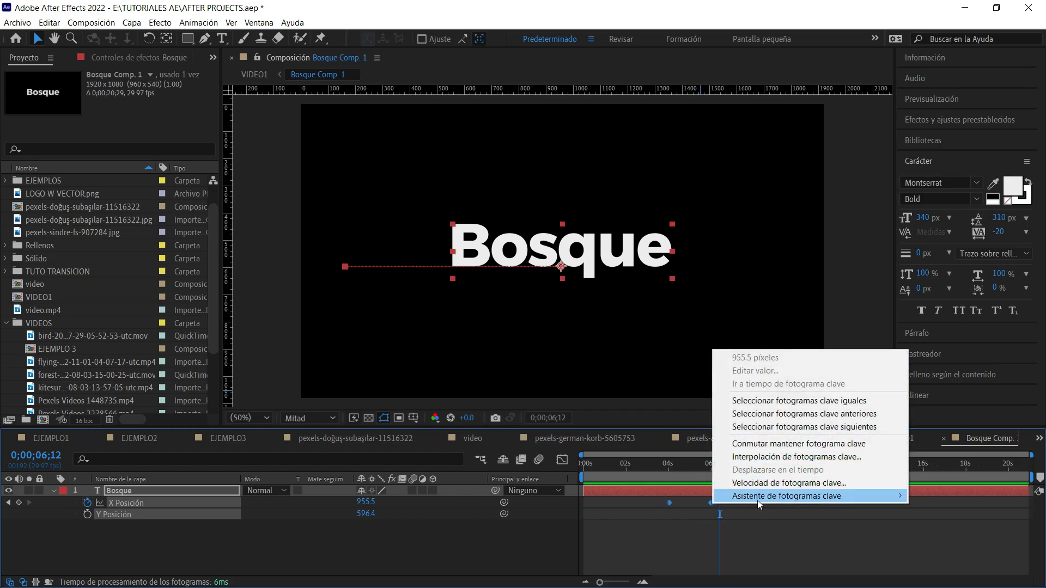
mouse_move(757, 500)
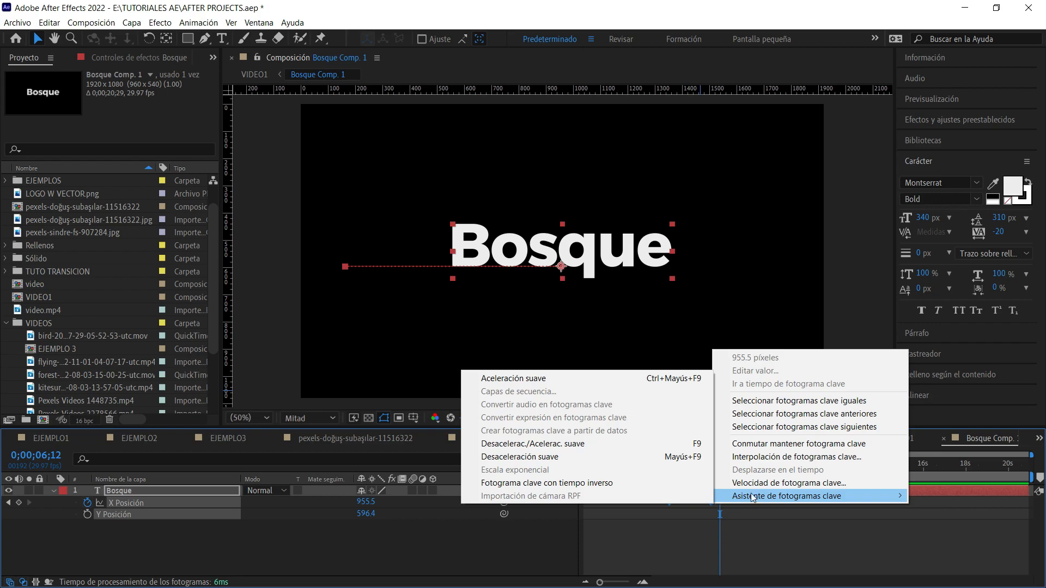
click(669, 444)
click(561, 461)
click(561, 461)
click(656, 464)
key(space)
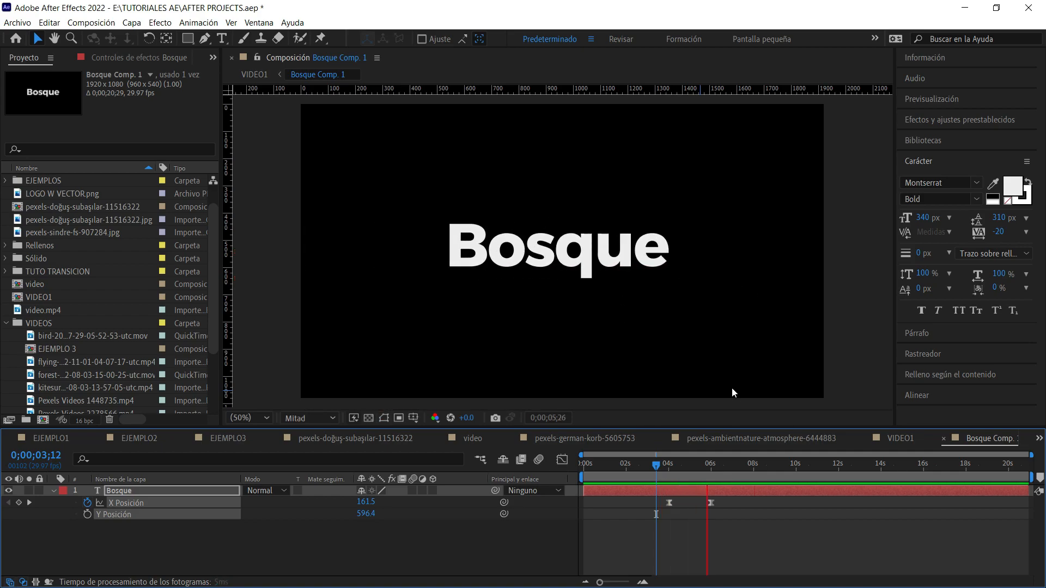
key(space)
click(880, 328)
Return to VIDEO1 and scrub the sliding title over the footage, stopping at 0;00;03;28.
click(909, 440)
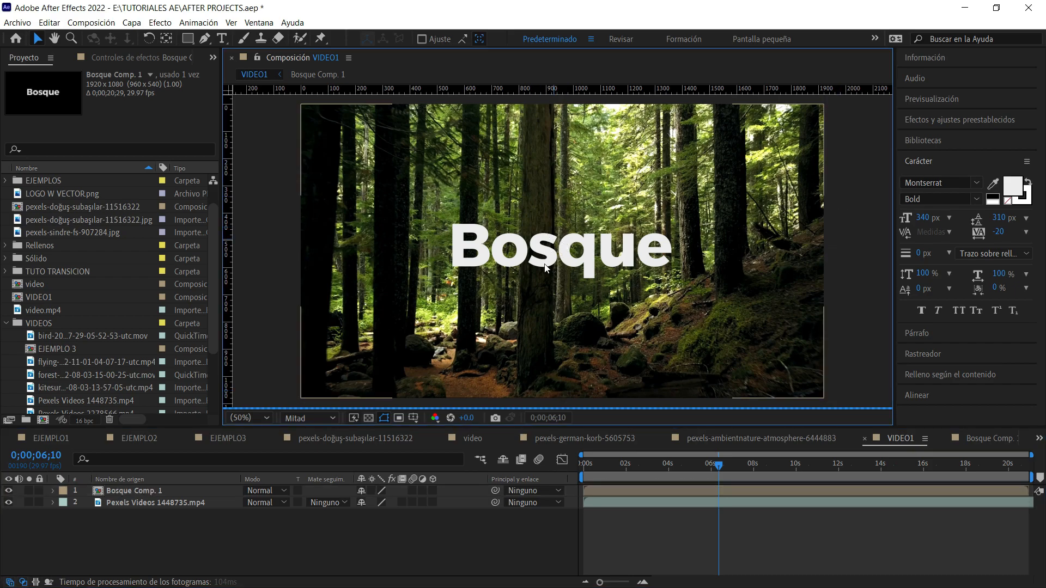
click(711, 467)
drag(708, 469, 667, 484)
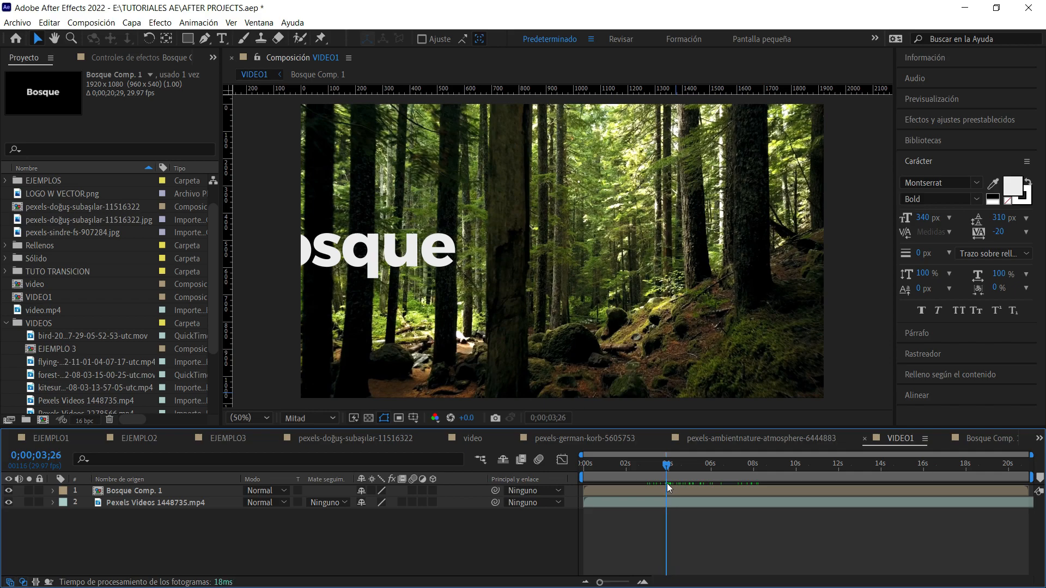
Start a mask on the Bosque Comp. 1 layer with the Pen tool, tracing the right edge of the thick central trunk downward.
click(727, 490)
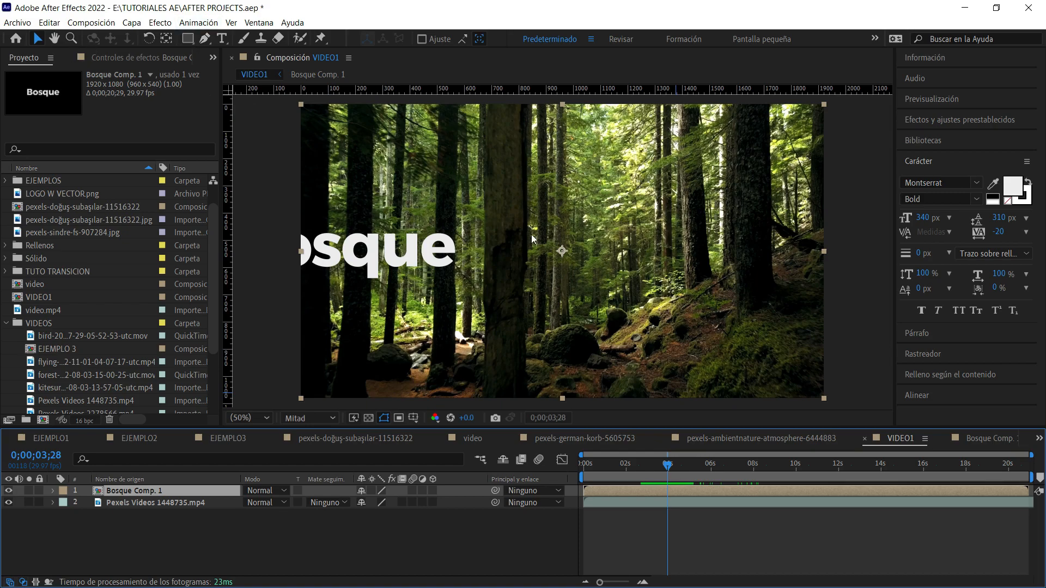
scroll(511, 267, up, 1)
mouse_move(639, 275)
mouse_down()
mouse_move(673, 268)
mouse_move(654, 287)
mouse_move(631, 258)
mouse_up()
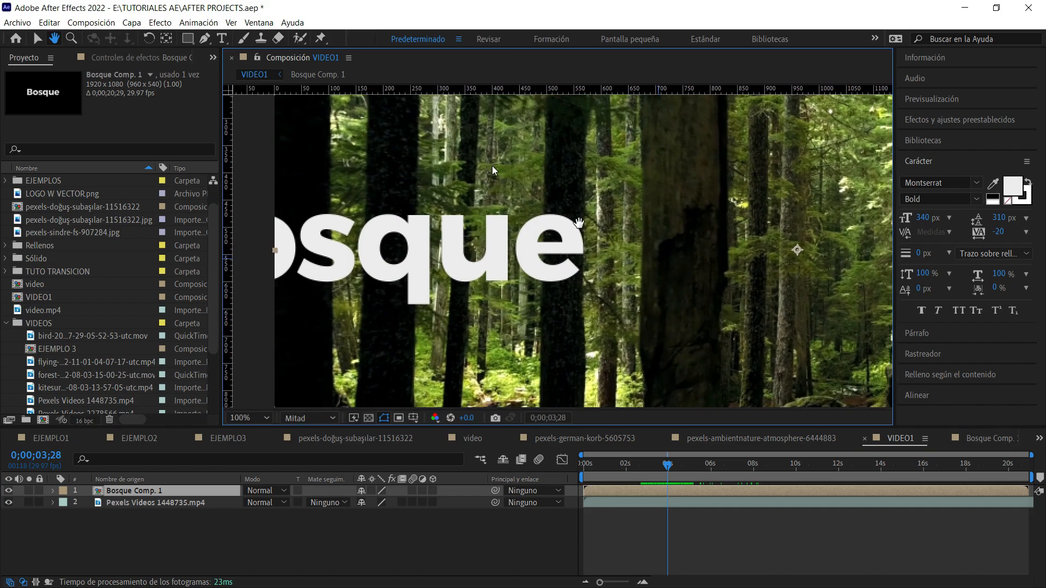
click(204, 38)
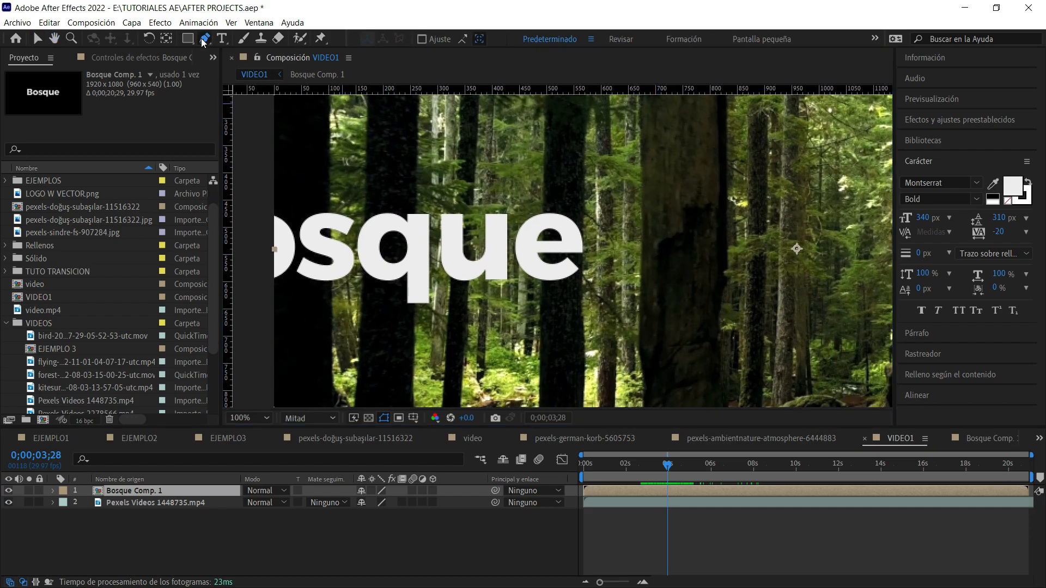
click(726, 118)
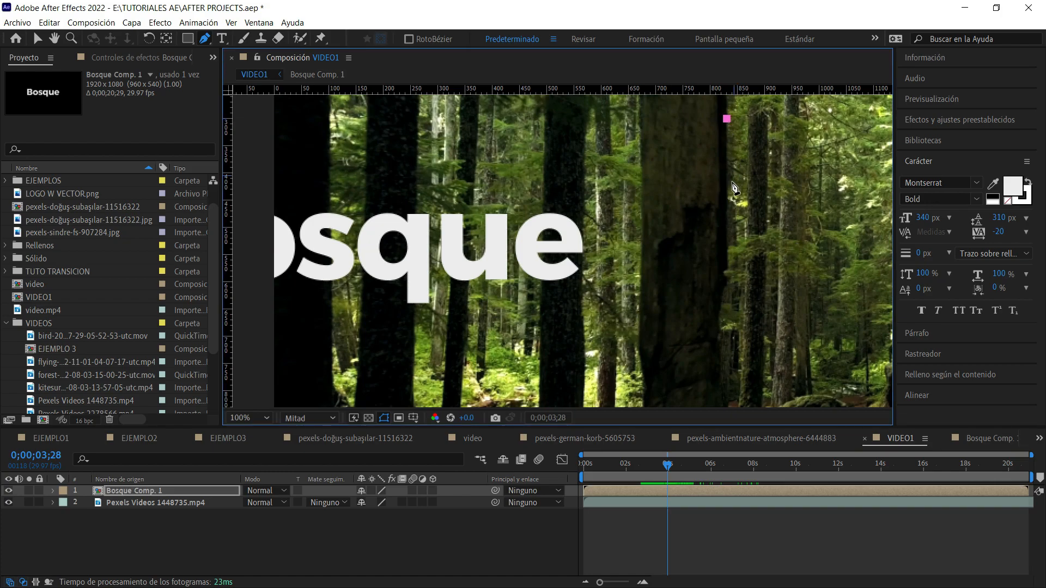
click(726, 184)
drag(727, 191, 728, 192)
drag(728, 253, 725, 276)
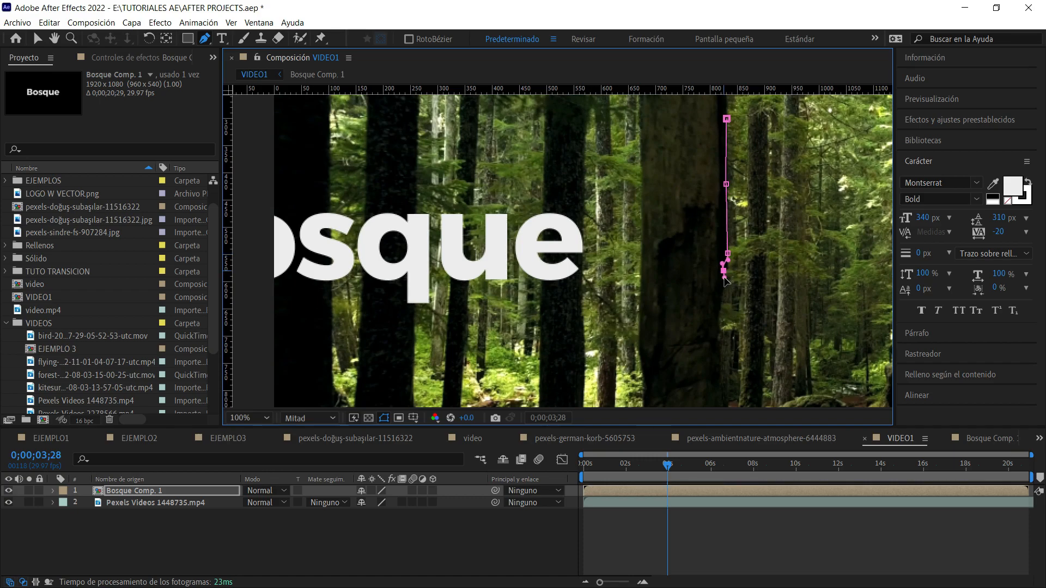
drag(720, 314, 718, 322)
drag(721, 367, 723, 379)
click(723, 391)
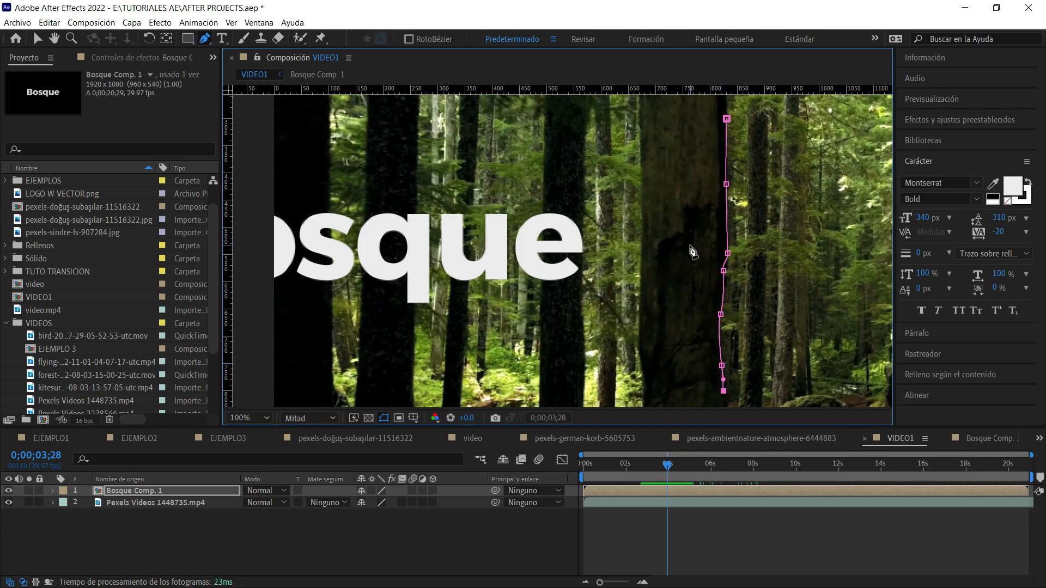
Close the mask around the Bosque text, extending it past the frame's left edge and back to the starting point on the trunk.
key(comma)
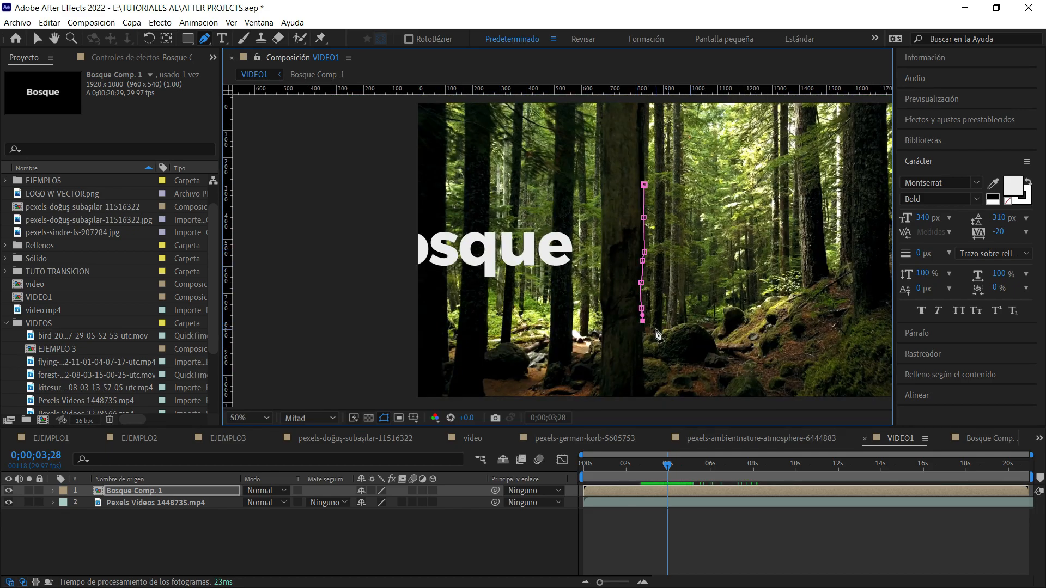
click(392, 321)
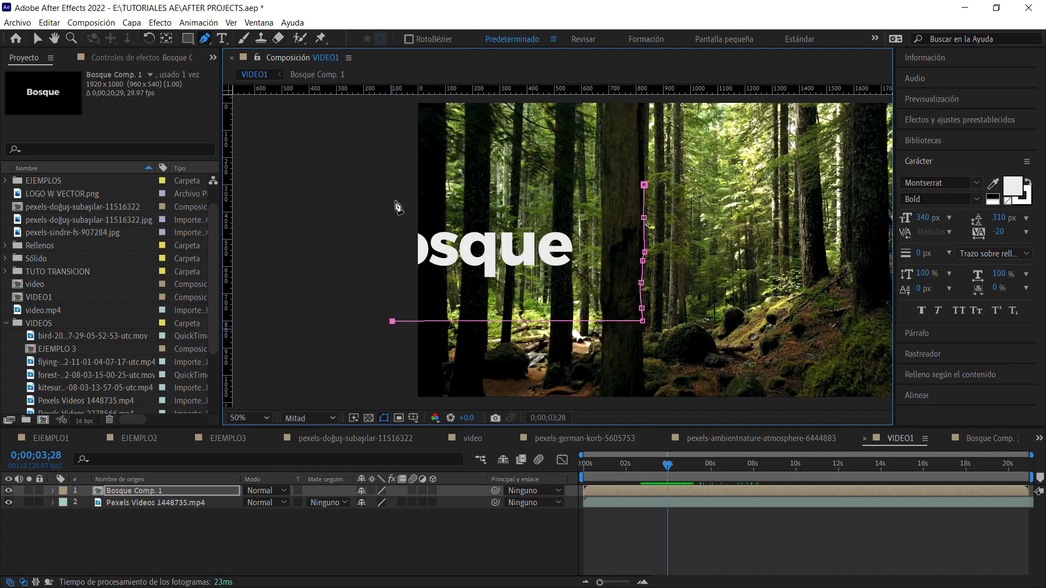
click(392, 171)
click(643, 185)
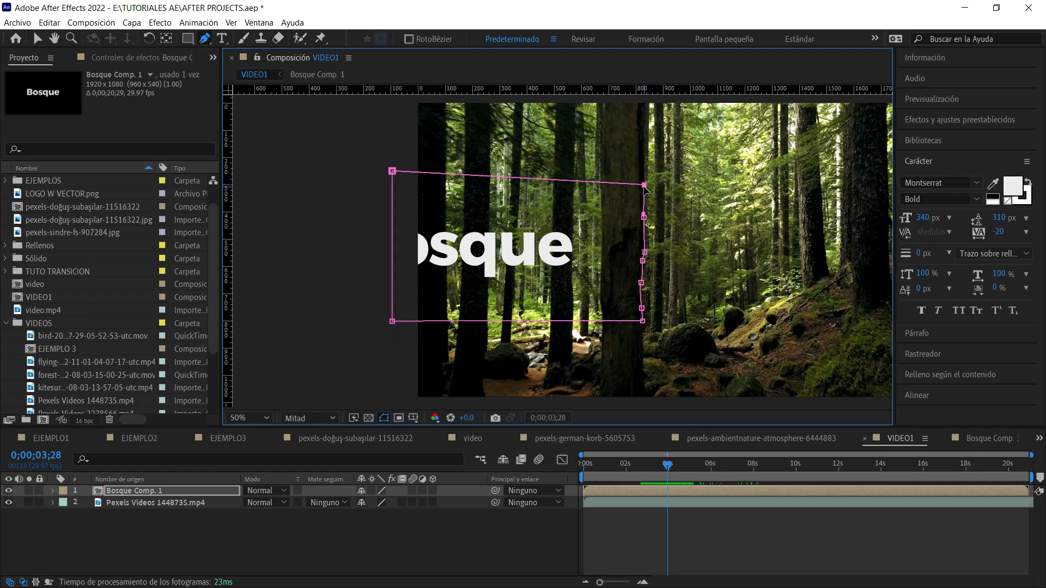
key(space)
drag(624, 247, 495, 240)
key(v)
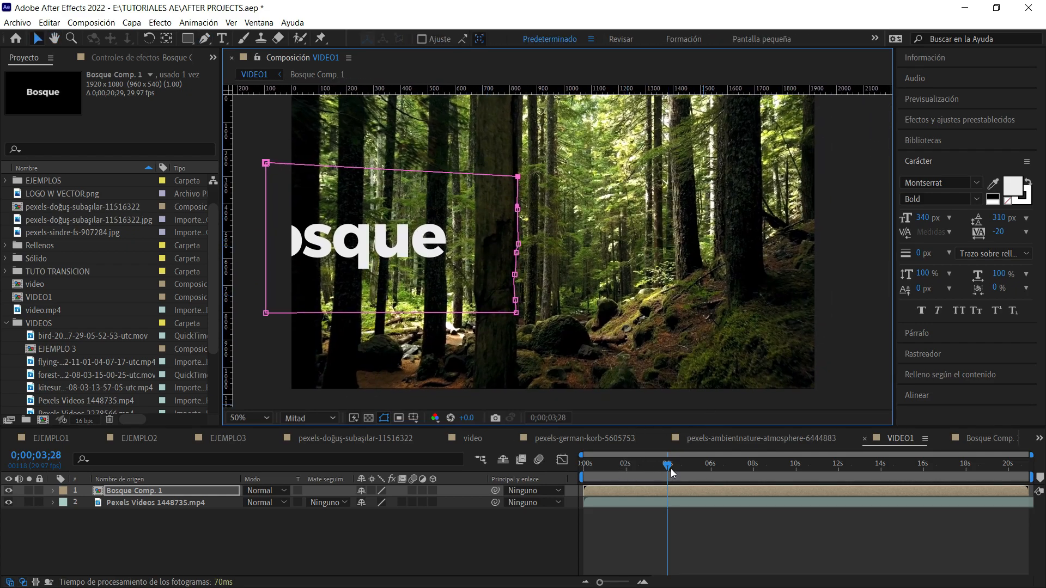
Show the mask properties of Bosque Comp. 1 and set a Mask Path keyframe at 0;00;03;28.
key(m)
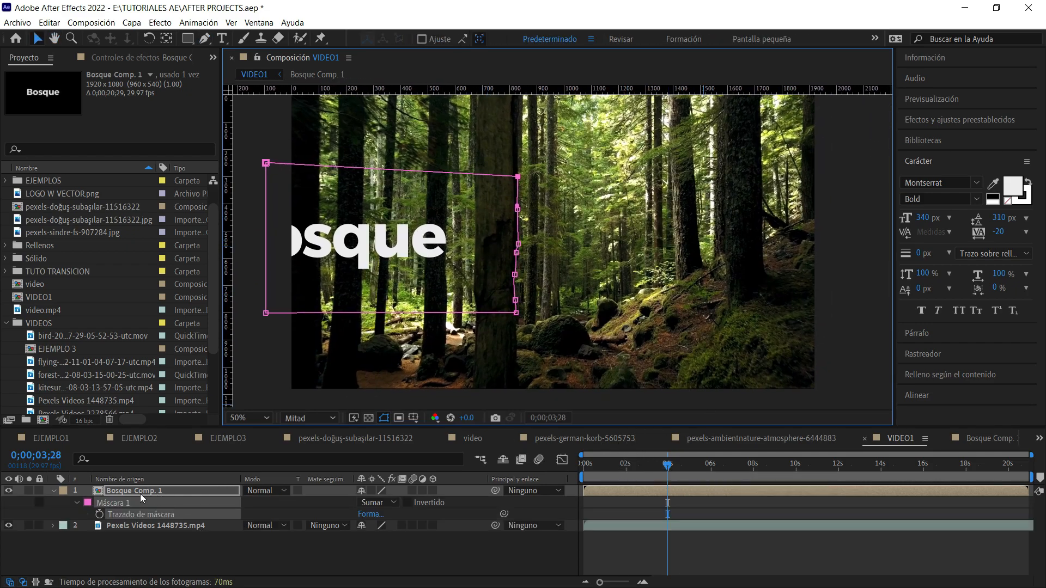
click(76, 502)
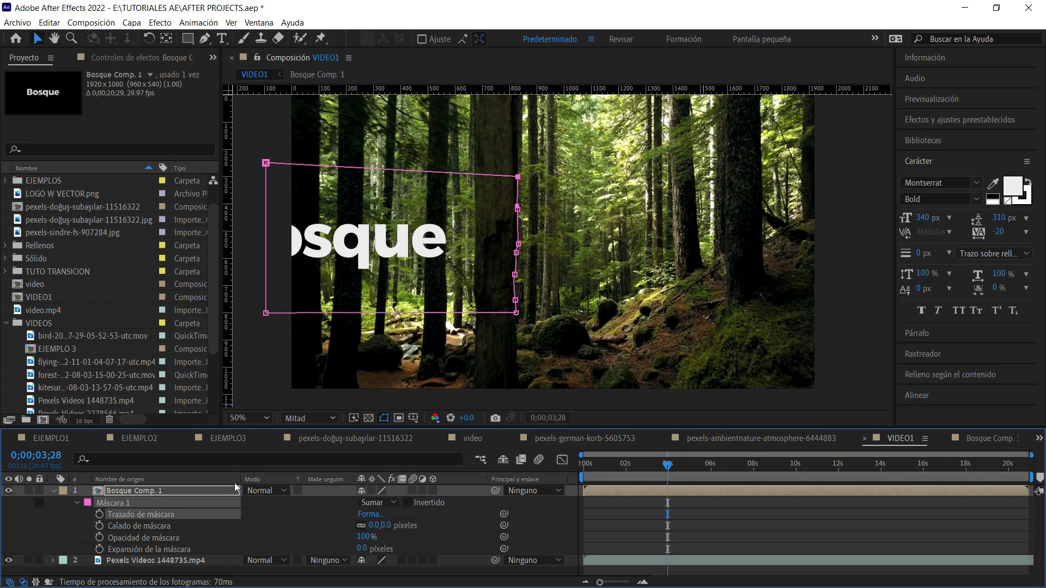
mouse_move(687, 469)
mouse_down()
mouse_move(723, 471)
mouse_move(668, 487)
mouse_move(670, 462)
mouse_up()
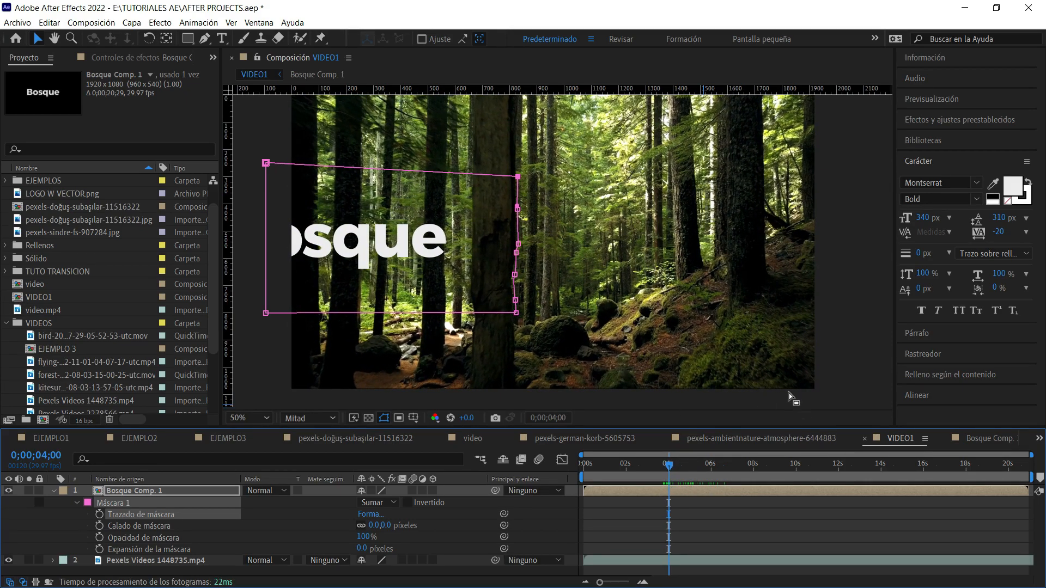
key(Page_Up)
key(Page_Up)
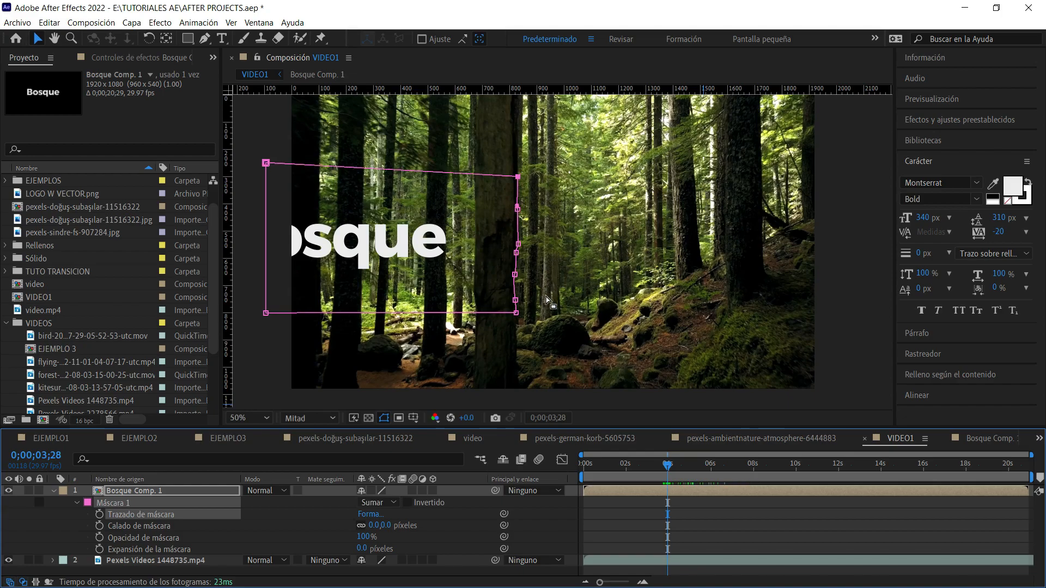
scroll(533, 243, up, 2)
key(h)
drag(566, 272, 515, 259)
key(v)
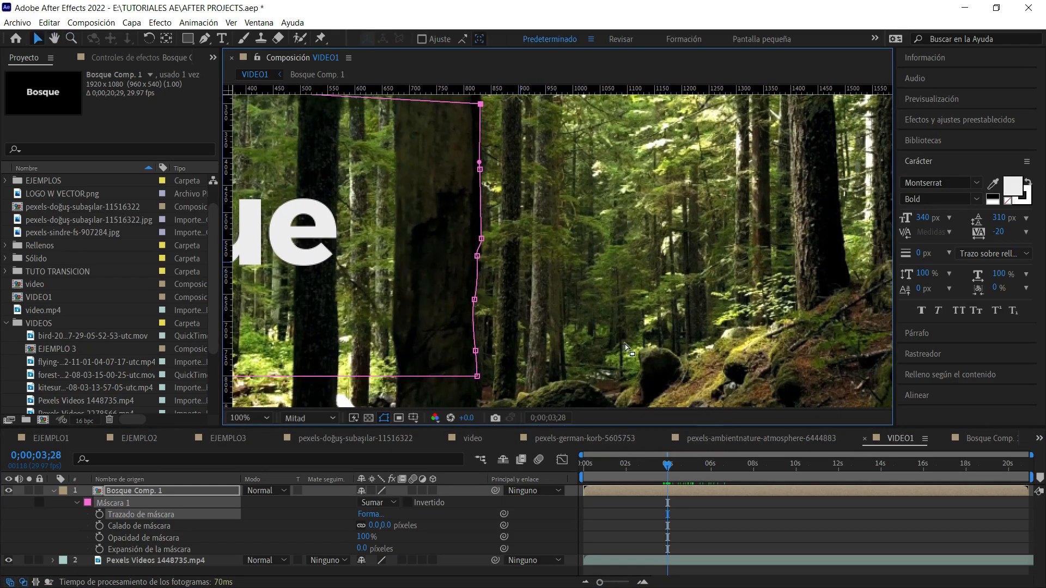
click(99, 514)
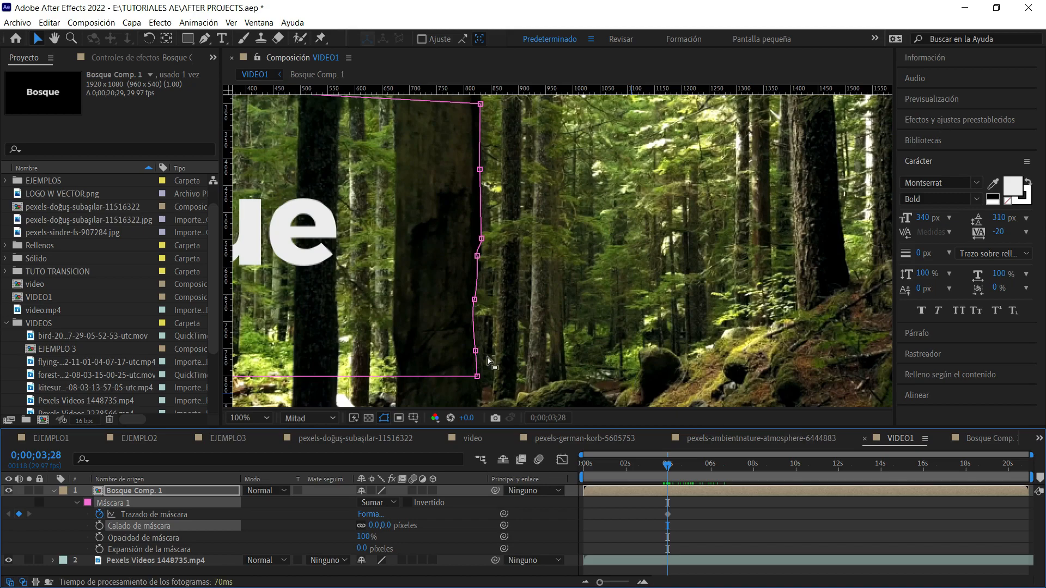
At 0;00;04;18, move the mask's right-side points onto the right edge of the shifted trunk to keyframe its path.
drag(670, 470, 682, 472)
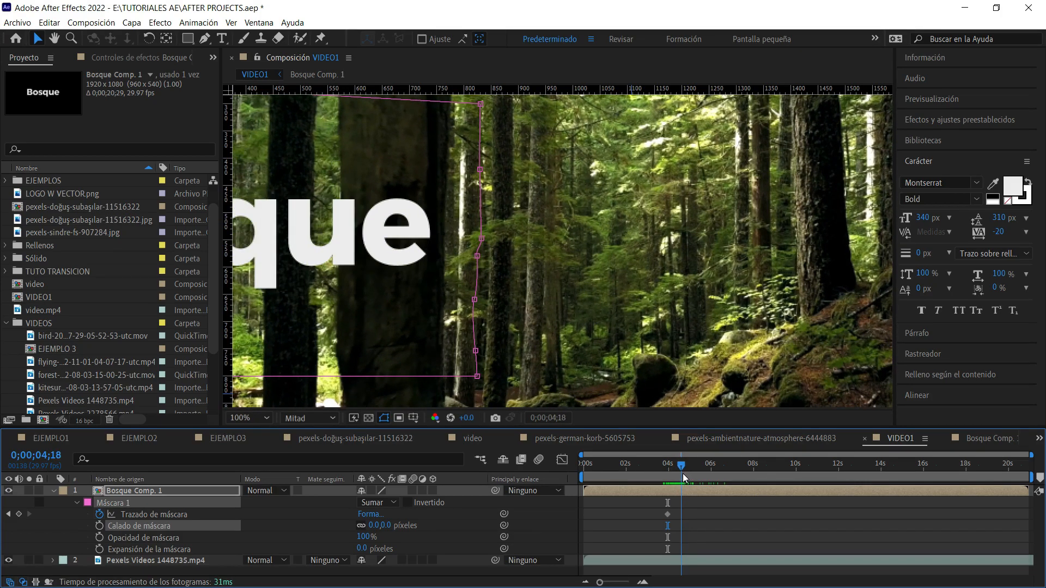
click(477, 376)
drag(477, 376, 442, 333)
drag(473, 298, 444, 281)
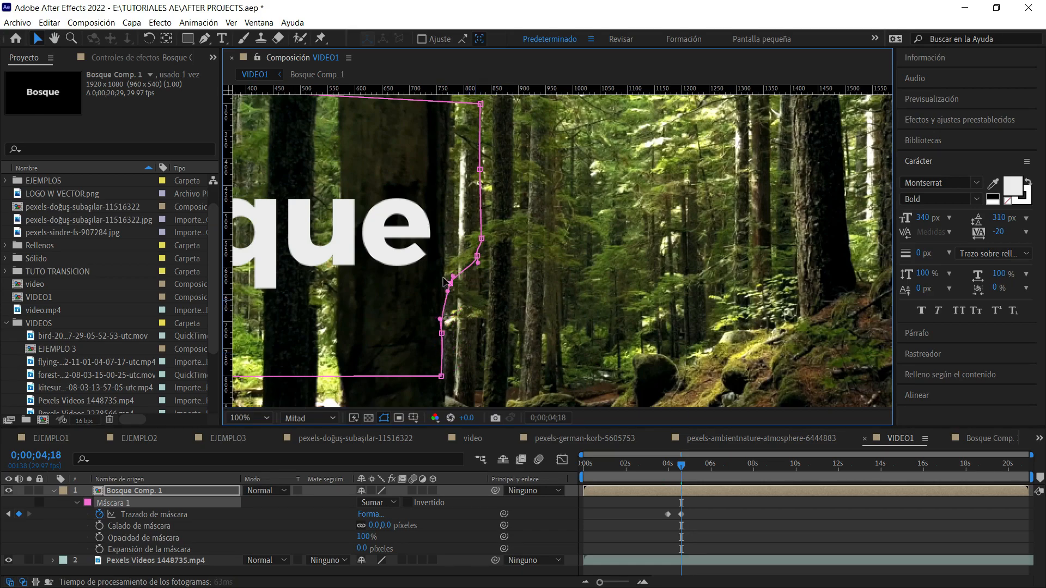
click(475, 254)
drag(440, 242, 444, 210)
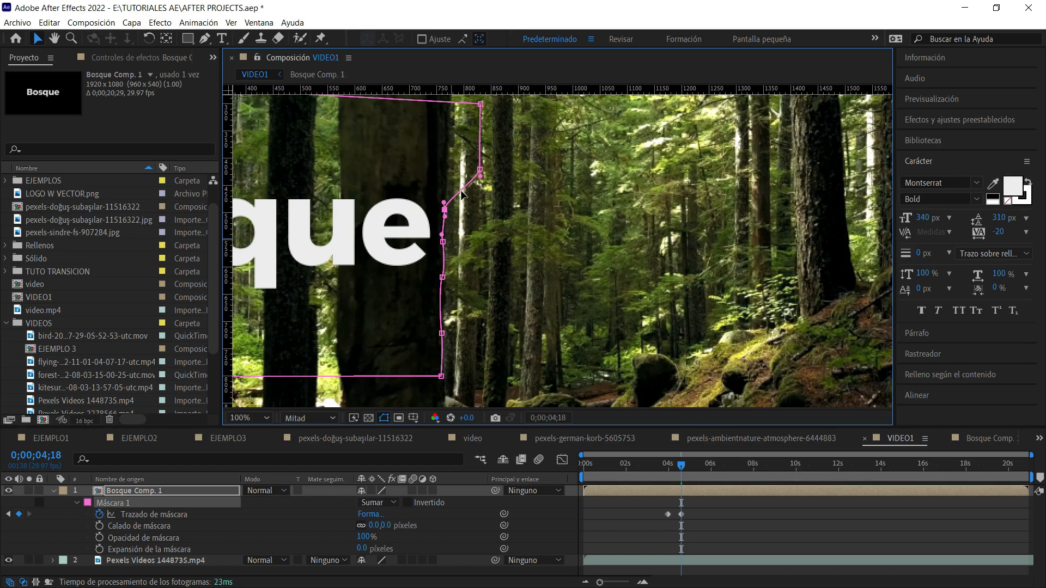
drag(485, 168, 451, 161)
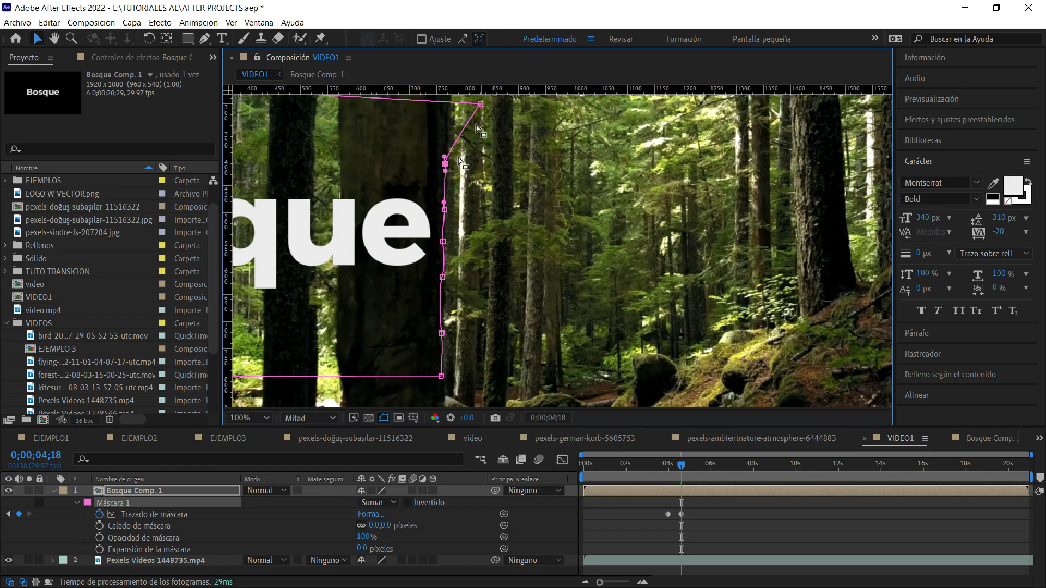
drag(480, 104, 450, 107)
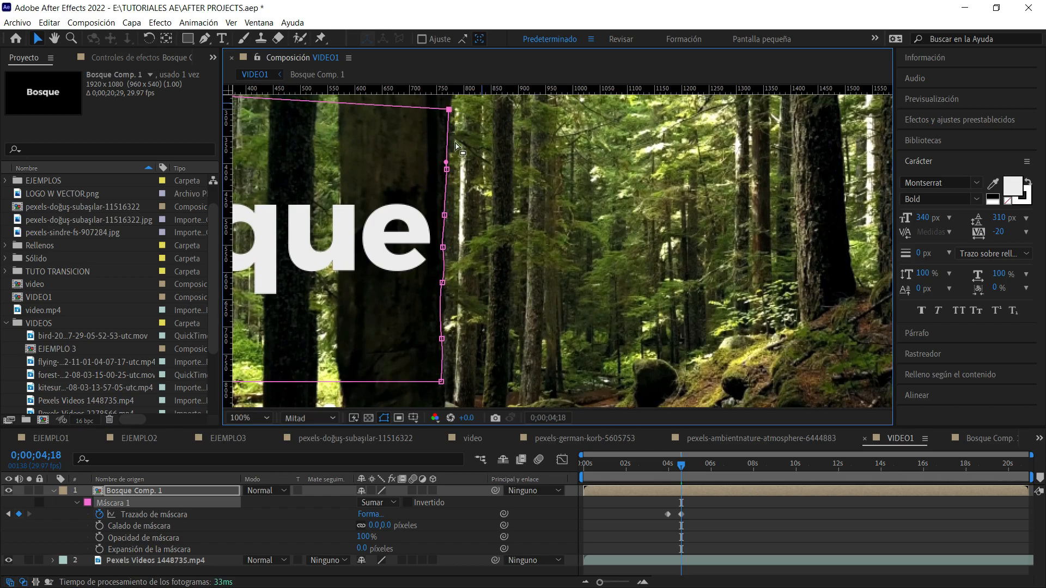
Go to 0;00;05;06 and lower the opacity of Bosque Comp. 1 to 31% to see the trunk through the text.
drag(682, 467, 695, 468)
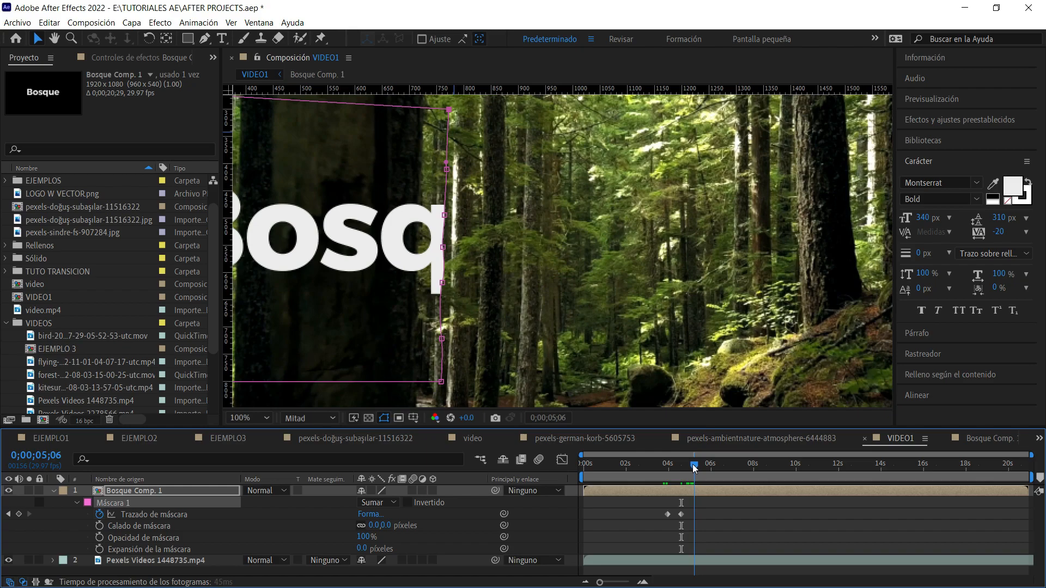
click(147, 492)
key(t)
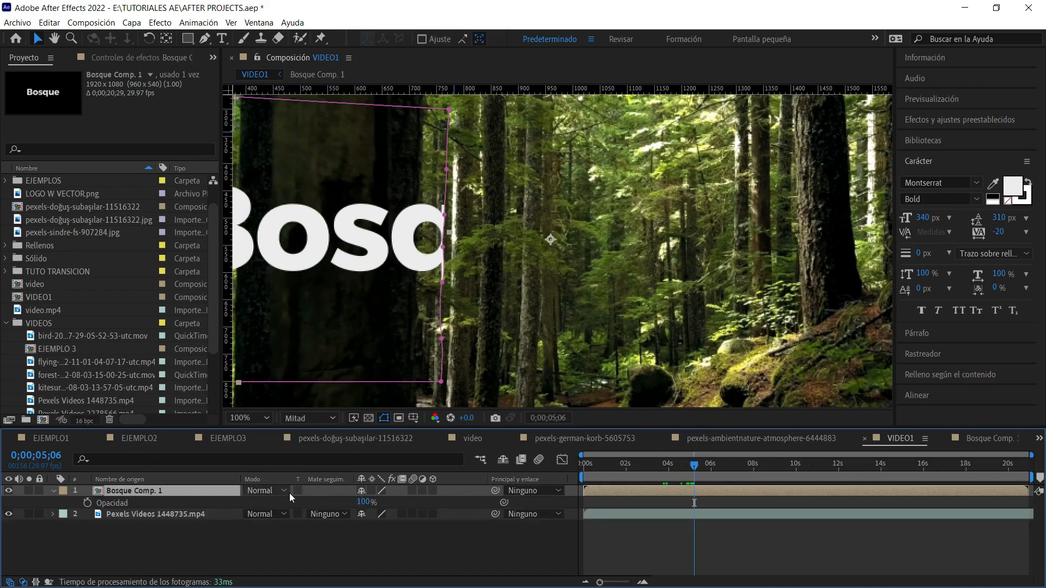
drag(364, 503, 329, 514)
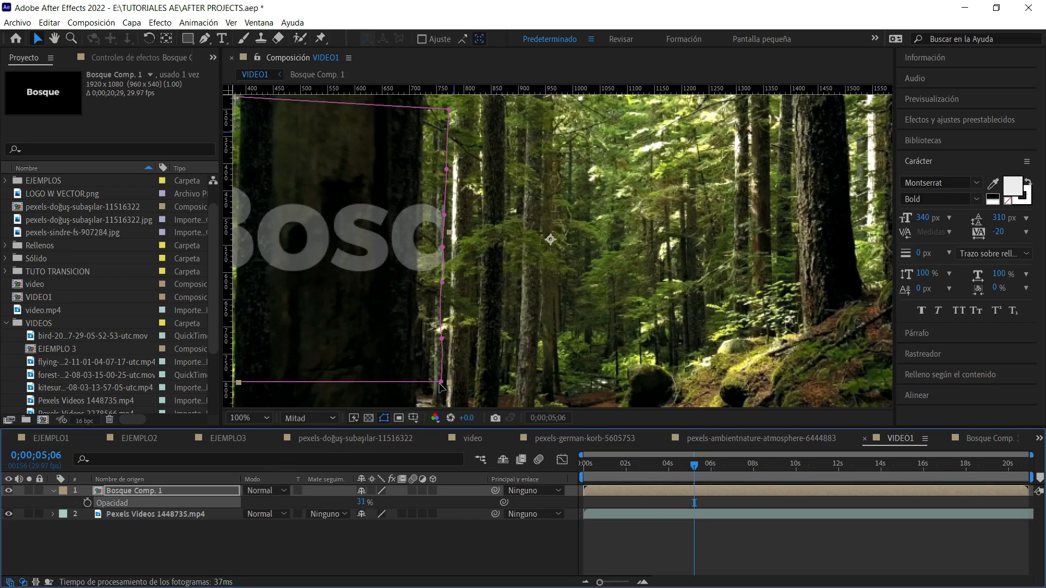
At 0;00;05;06, move the mask's right-side points onto the trunk's right edge to keyframe the mask path.
key(m)
drag(440, 382, 415, 384)
drag(441, 341, 415, 331)
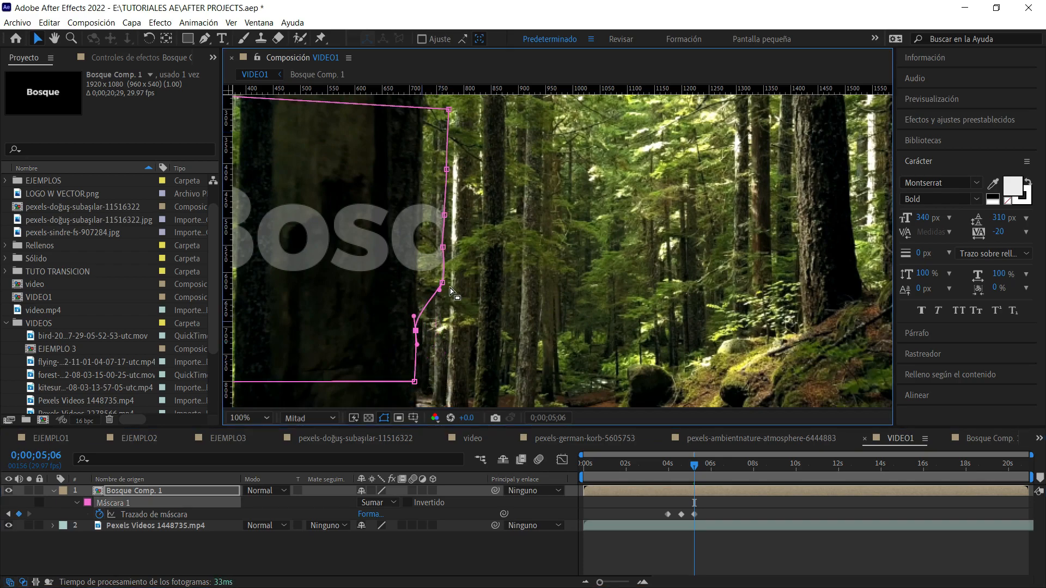
drag(442, 285, 413, 265)
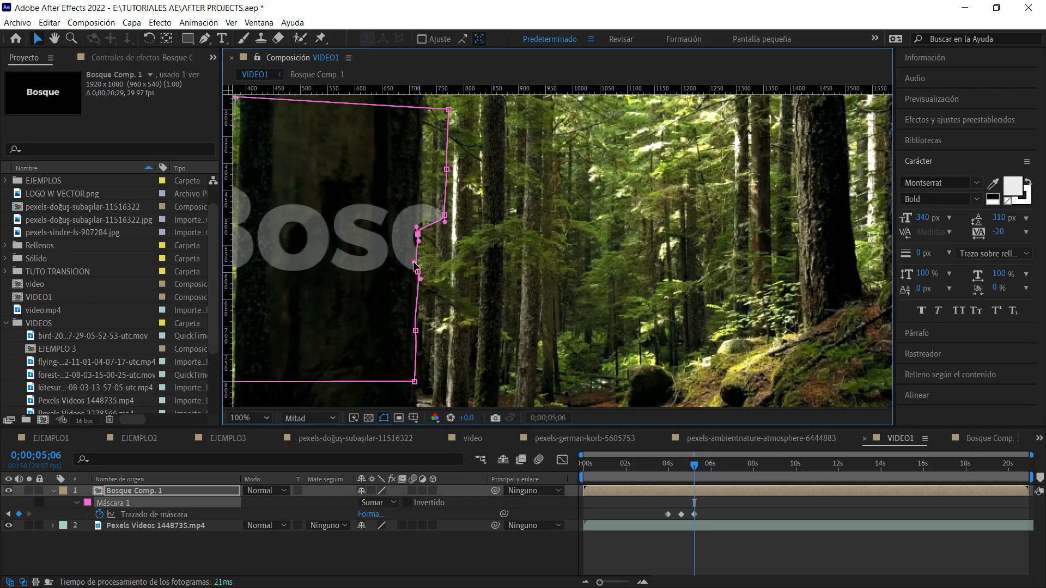
drag(445, 215, 418, 208)
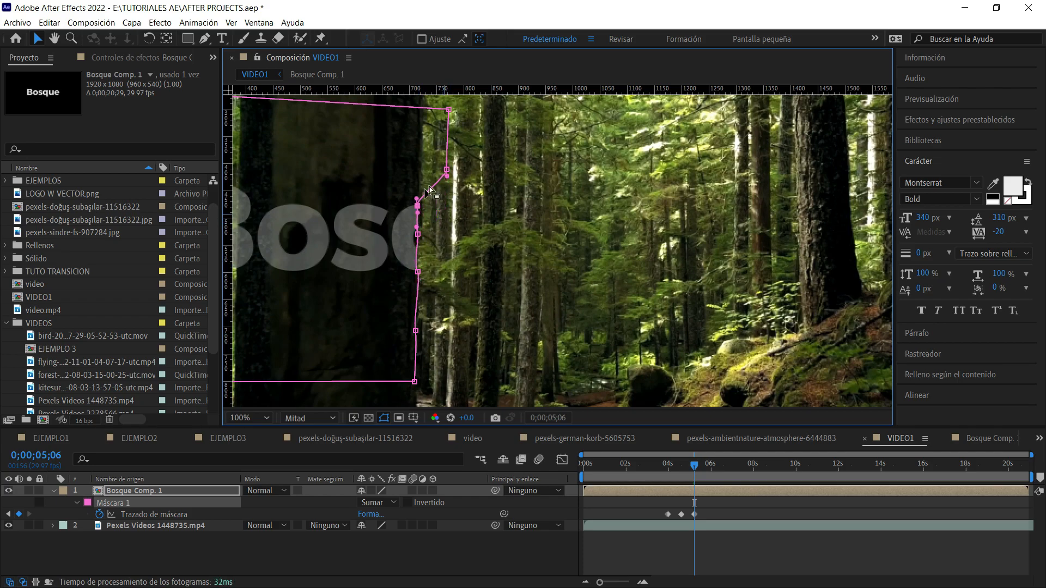
drag(446, 171, 417, 162)
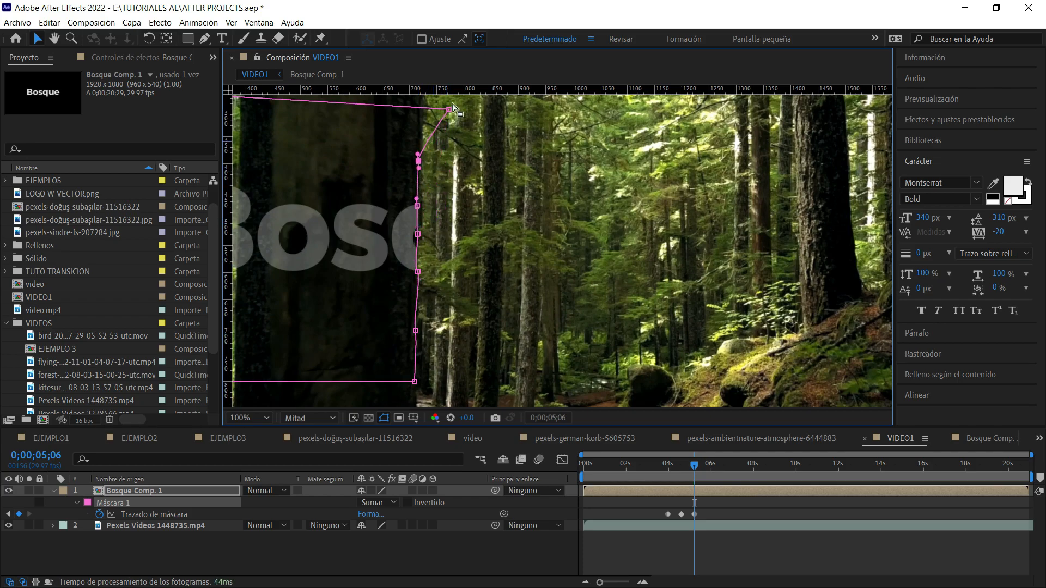
drag(447, 111, 424, 109)
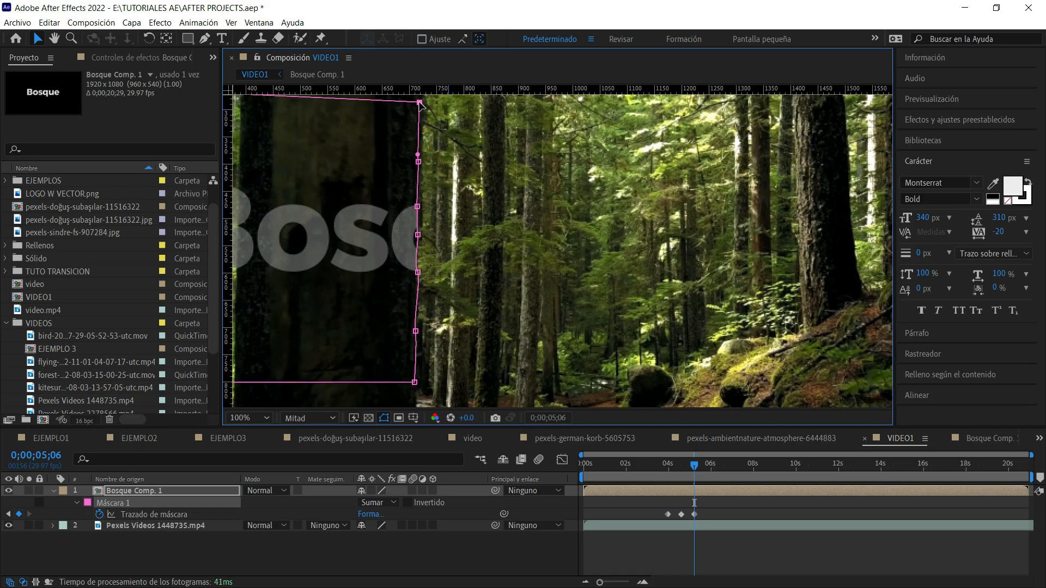
Go to 0;00;05;28 and realign the mask's right-side points with the trunk edge, refining the points beside the letter B.
drag(694, 467, 708, 472)
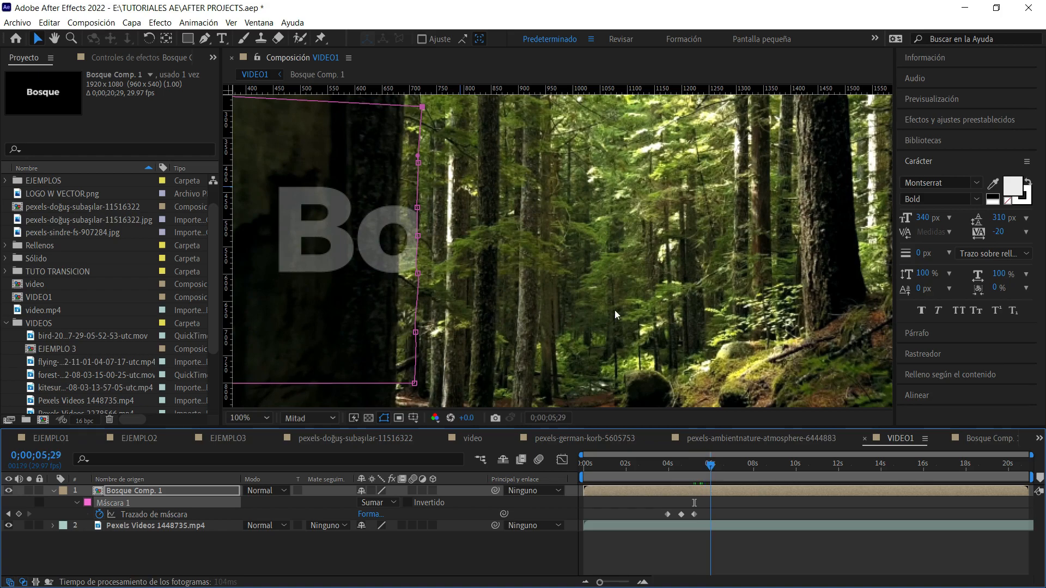
key(space)
drag(507, 262, 556, 268)
drag(473, 389, 433, 389)
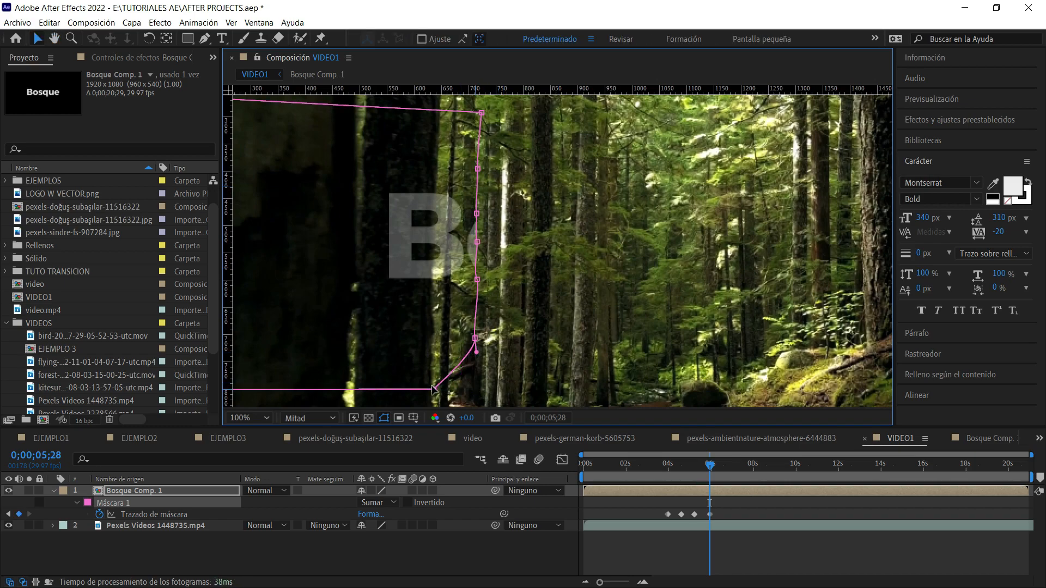
drag(475, 339, 432, 345)
drag(477, 279, 431, 276)
drag(470, 240, 437, 152)
drag(481, 113, 441, 112)
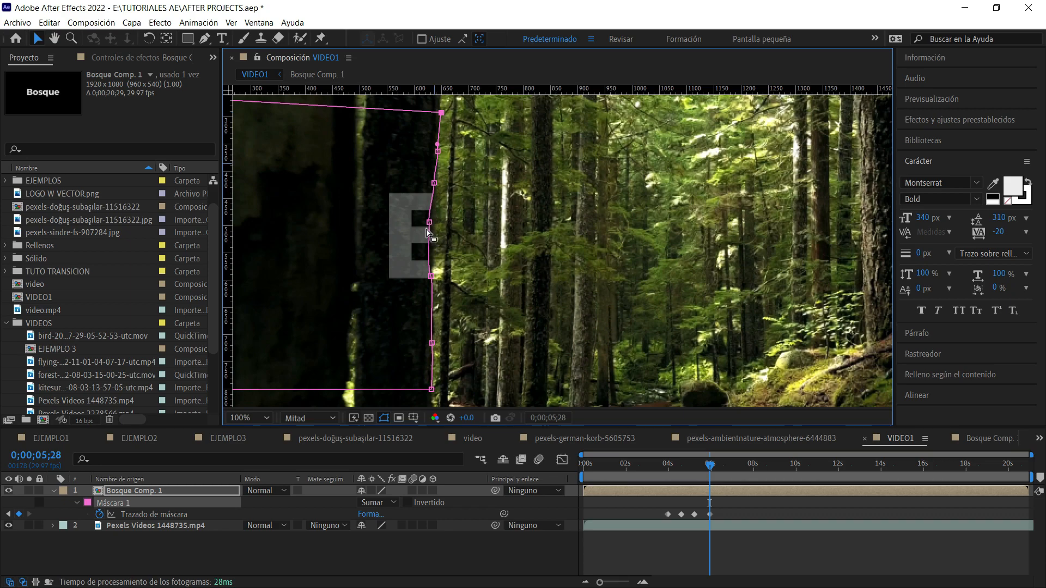
drag(429, 223, 431, 260)
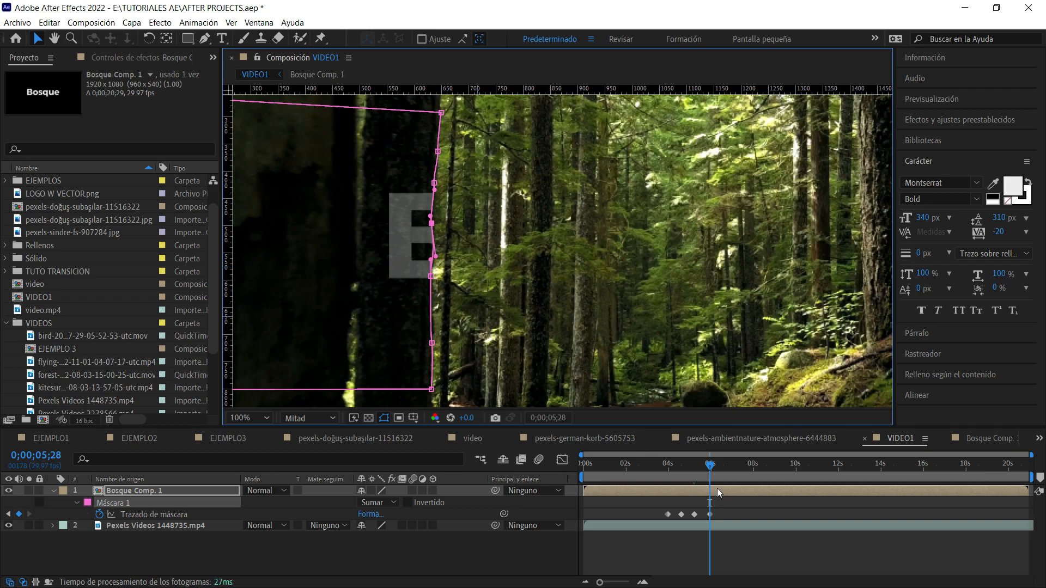
At 0;00;06;20, shift the mask's right-side points to the trunk's edge so the mask no longer covers the letter B.
drag(715, 467, 723, 468)
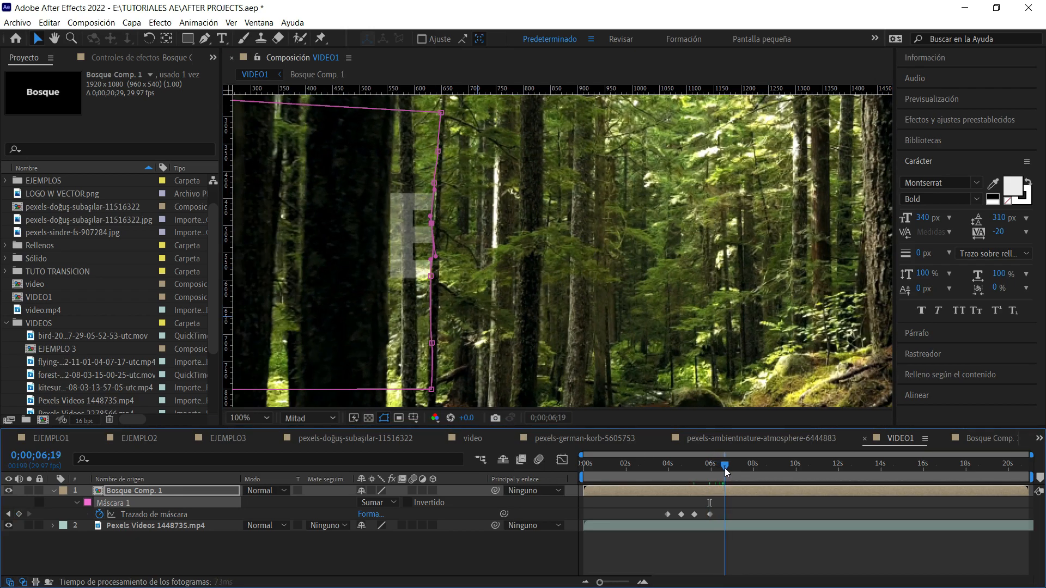
drag(432, 388, 384, 387)
drag(433, 347, 378, 320)
drag(389, 267, 379, 250)
drag(431, 224, 375, 206)
drag(434, 183, 385, 143)
drag(433, 114, 384, 113)
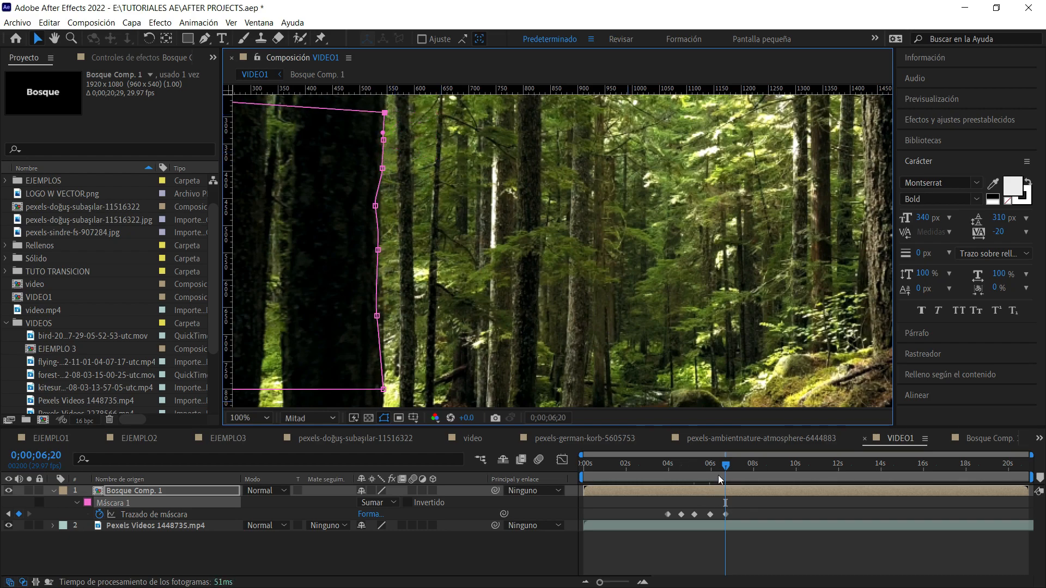
Go back to 0;00;03;08 and restore the opacity of Bosque Comp. 1 to 100%.
key(comma)
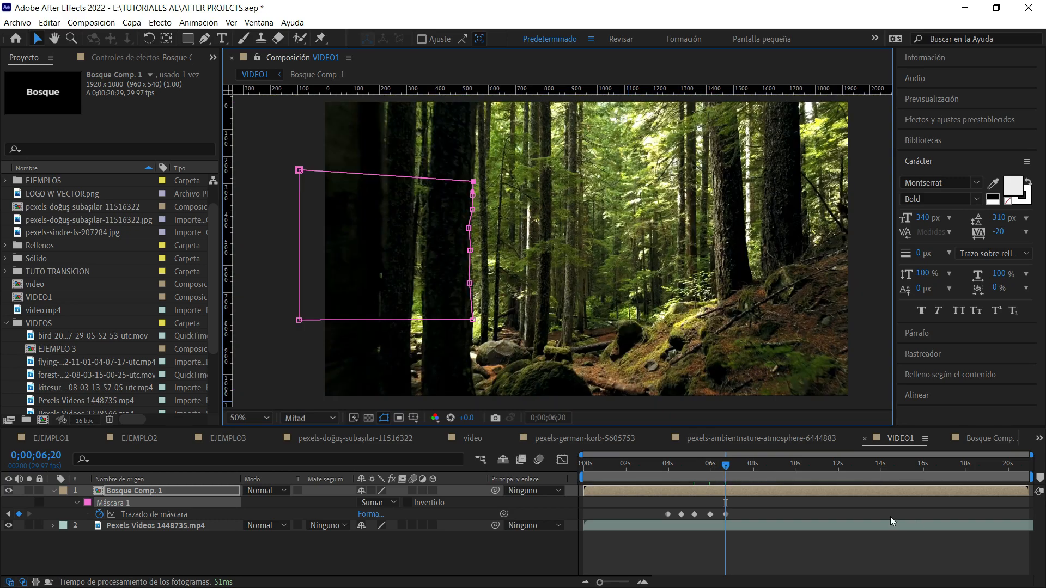
drag(720, 467, 776, 471)
click(792, 560)
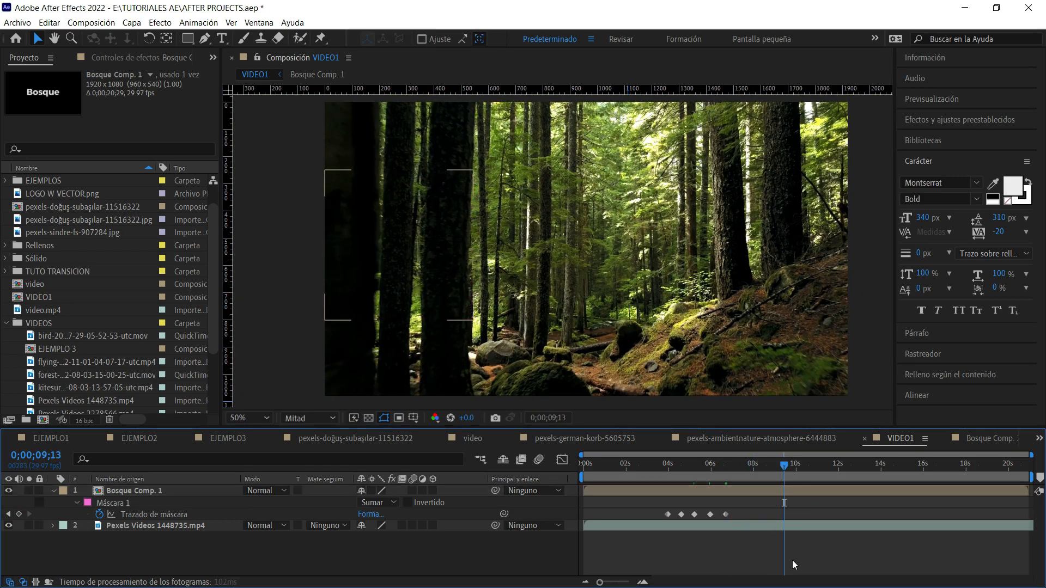
drag(760, 464, 653, 464)
click(158, 491)
click(158, 491)
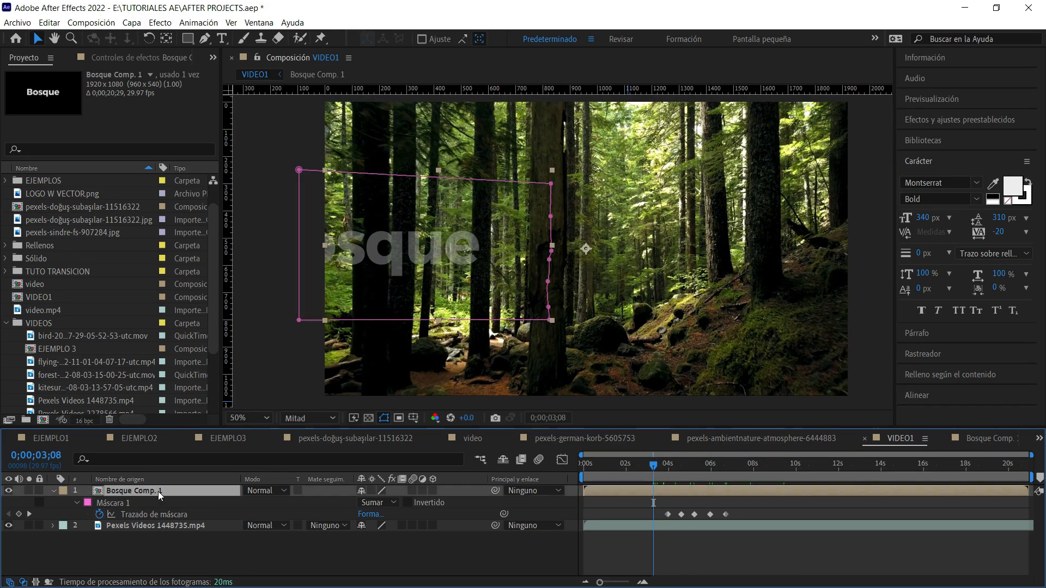
key(t)
drag(362, 502, 485, 507)
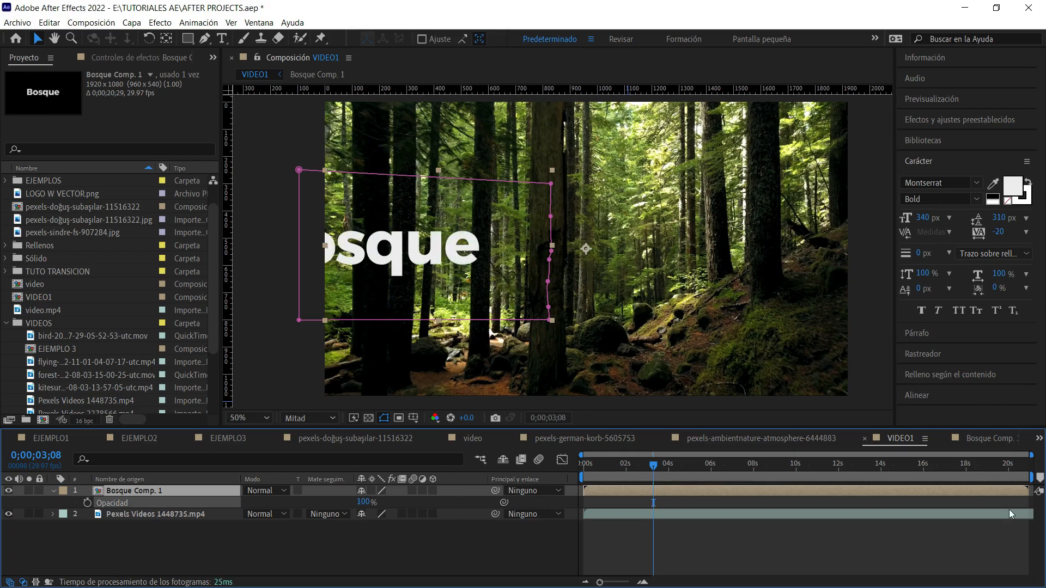
Go to 0;00;05;02, show the mask settings of Bosque Comp. 1 and invert Máscara 1.
drag(643, 469, 691, 475)
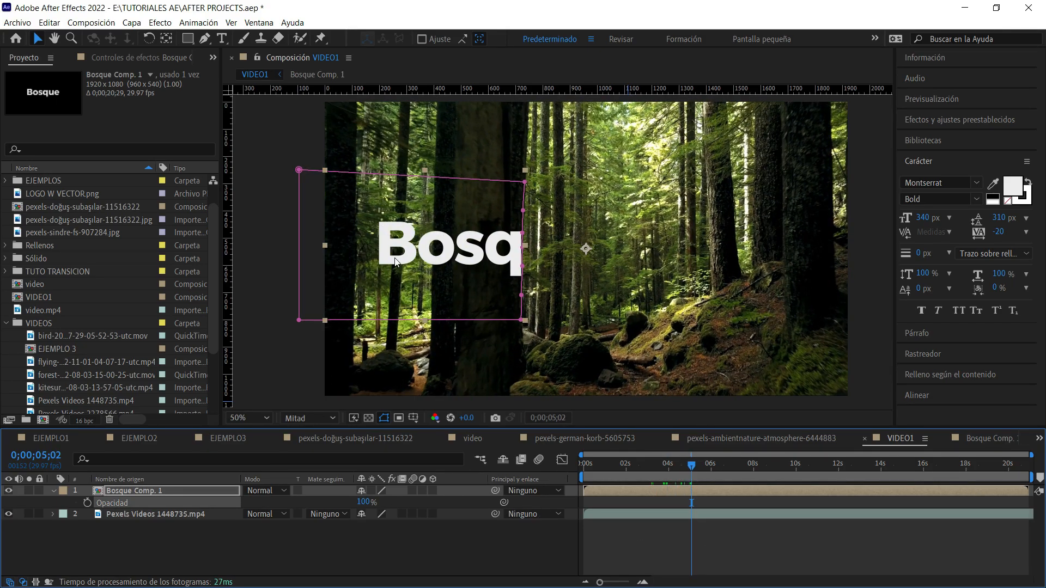
key(m)
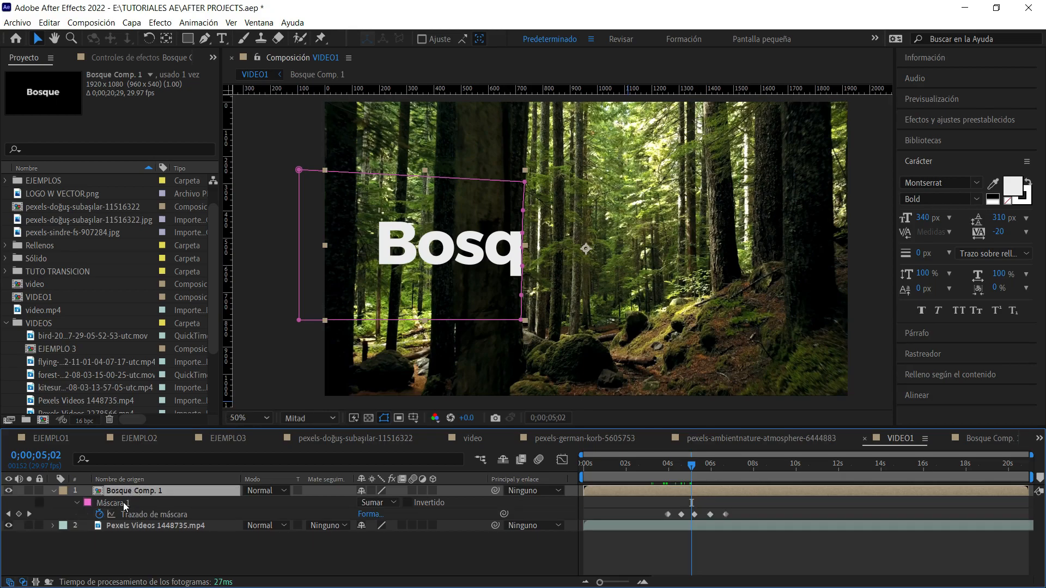
click(77, 503)
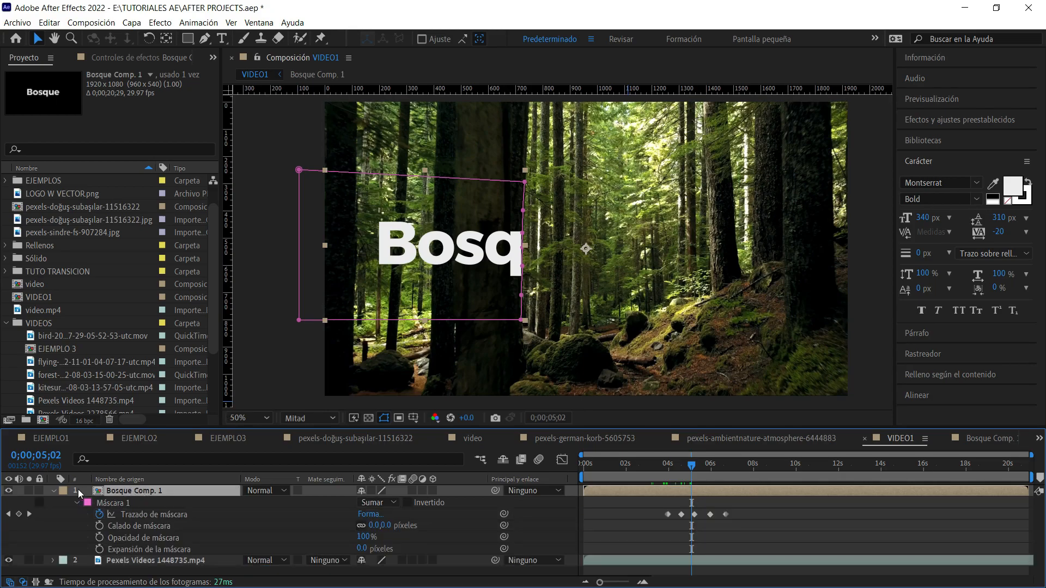
click(52, 492)
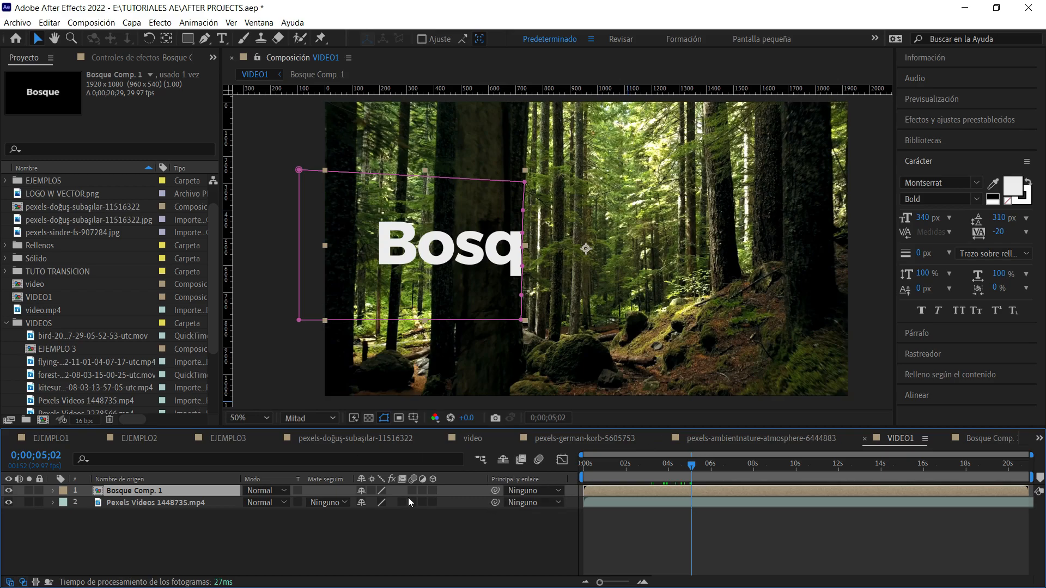
click(52, 491)
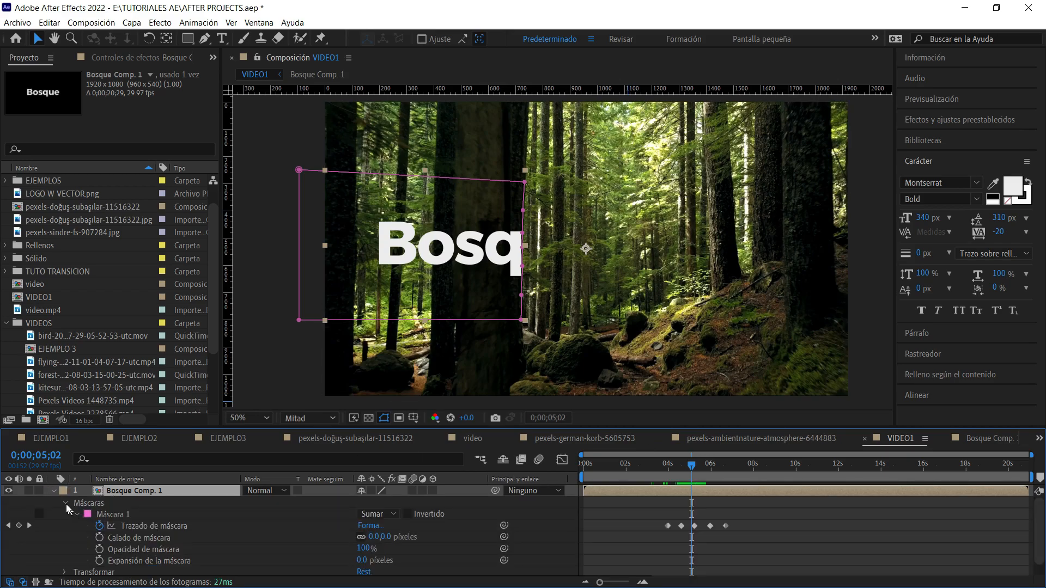
click(68, 504)
click(65, 503)
click(120, 515)
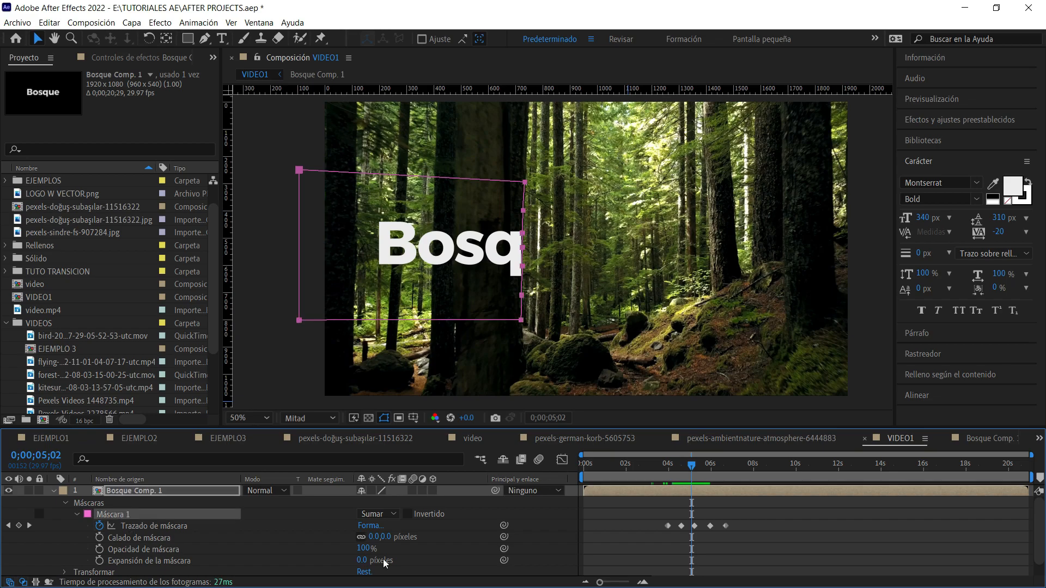
click(408, 514)
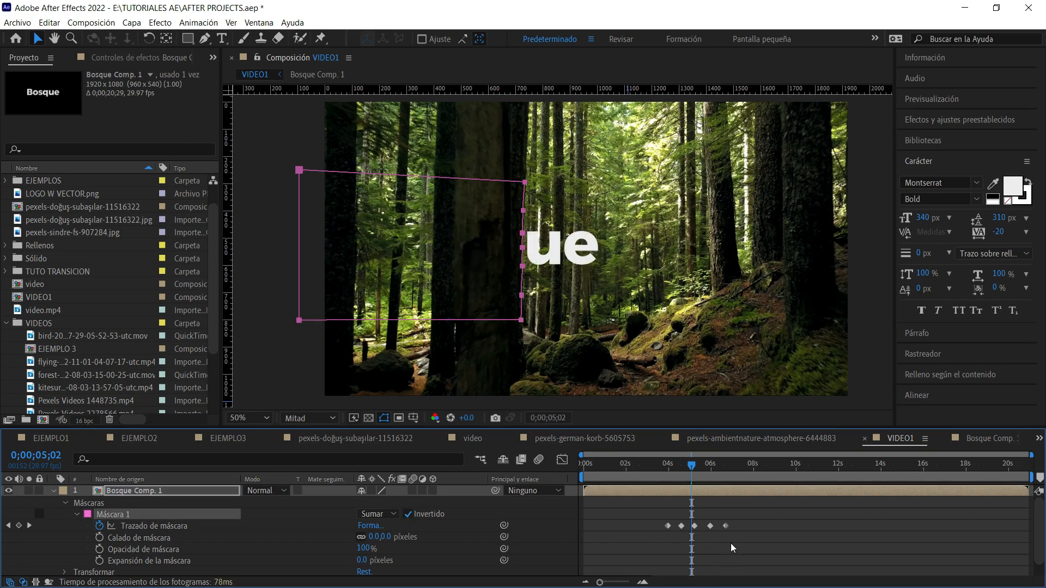
Limit the work area to about 0;00;03;23–0;00;07;00, around the mask keyframes, and preview the title reveal.
click(706, 547)
drag(691, 466, 663, 466)
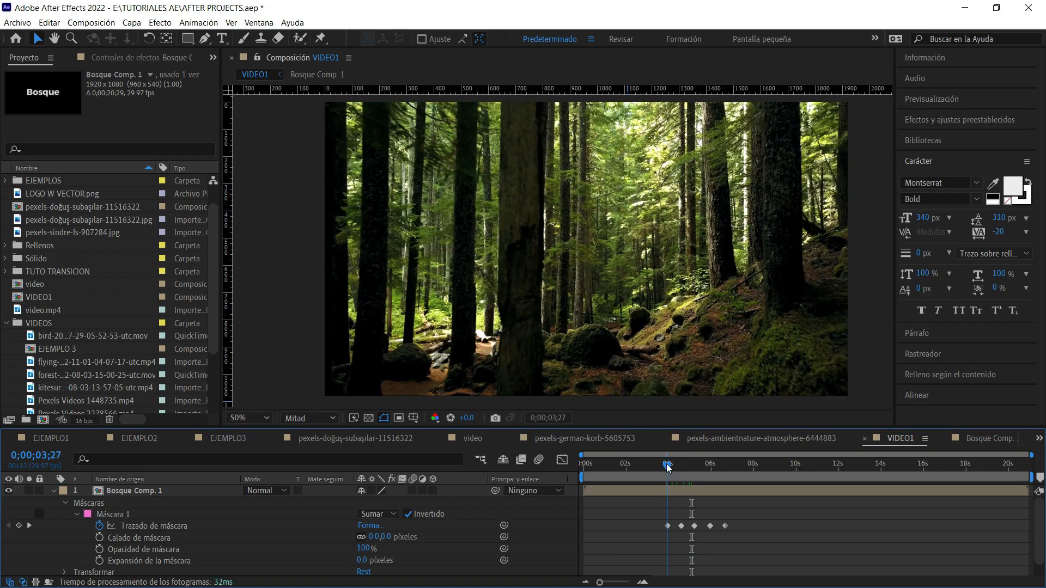
key(n)
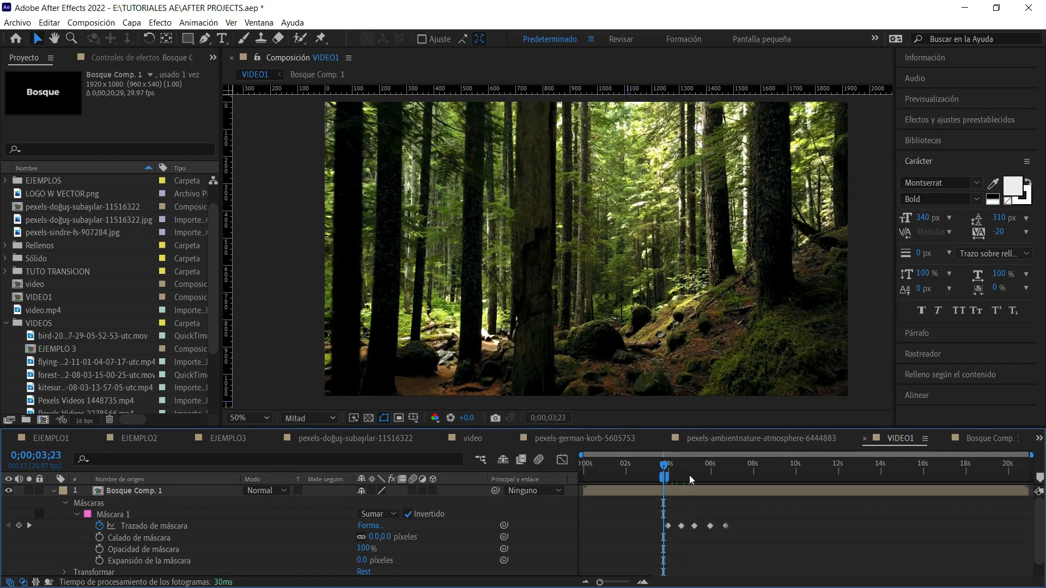
drag(664, 478, 738, 485)
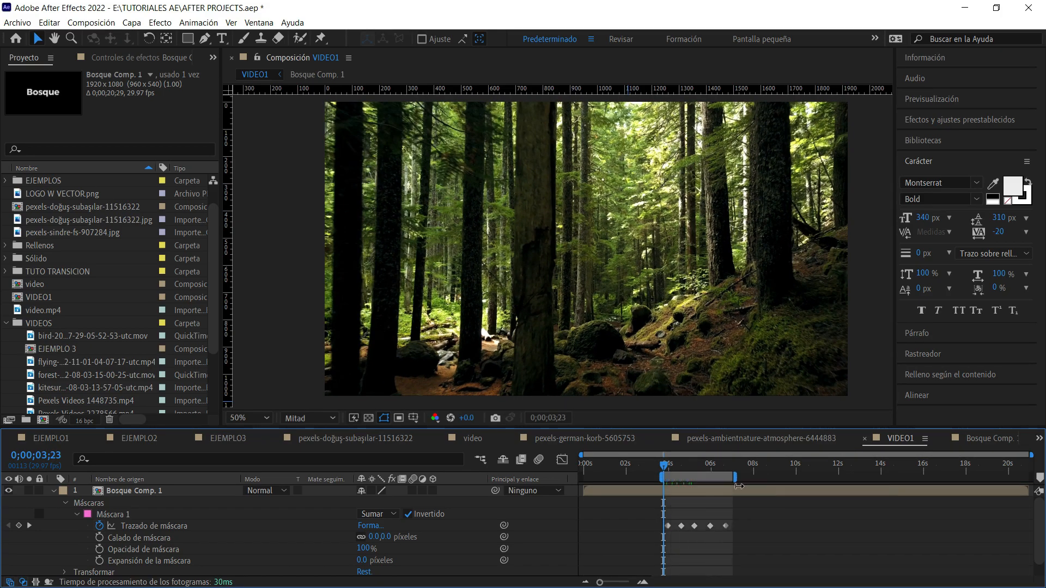
key(space)
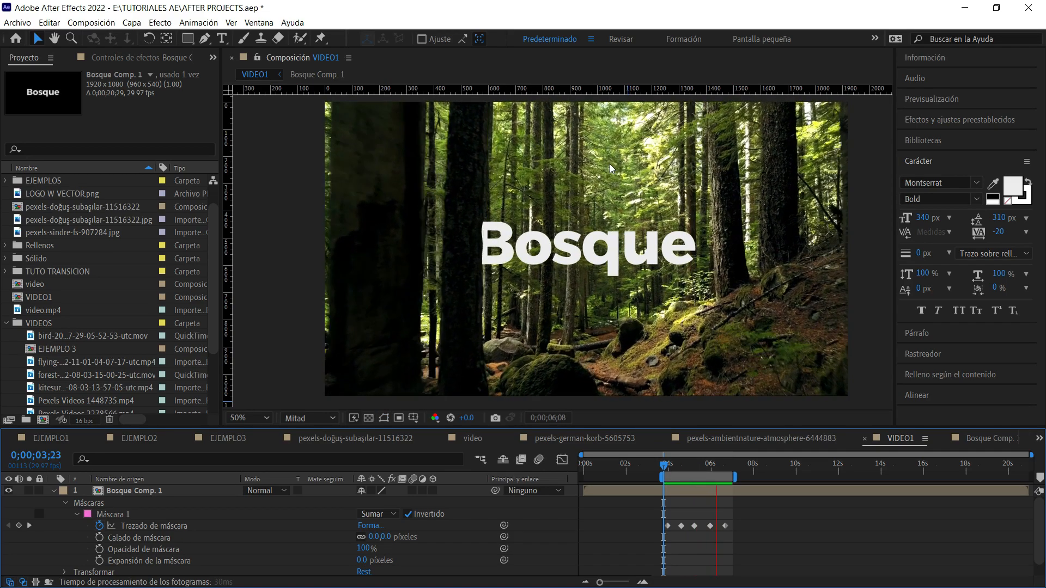
key(space)
key(k)
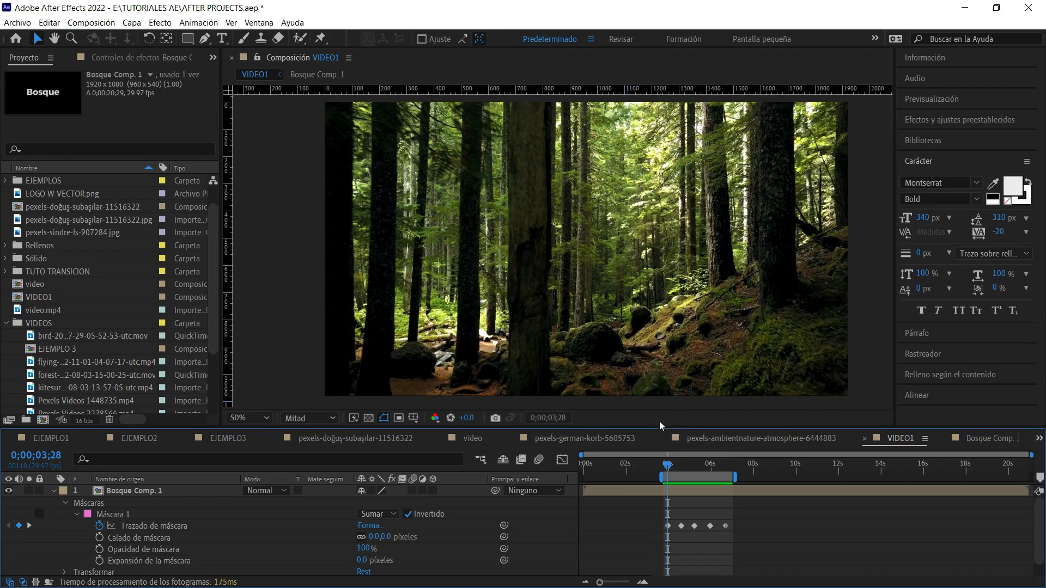
In Bosque Comp. 1, delay the text's final X Position keyframe to just after 7 seconds, and preview the slower slide in VIDEO1.
drag(671, 466, 713, 486)
click(723, 494)
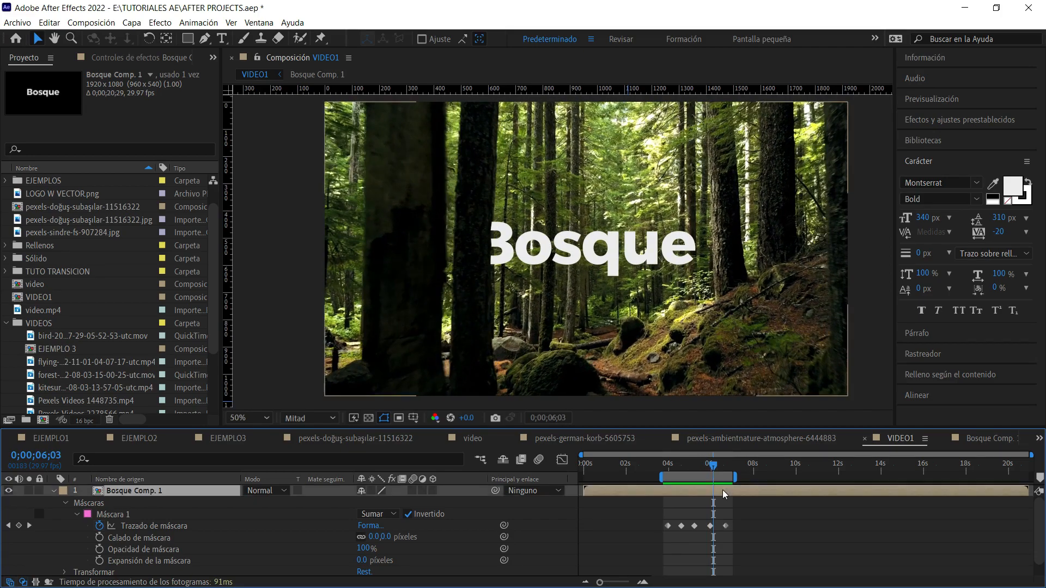
double_click(79, 491)
drag(712, 502, 738, 497)
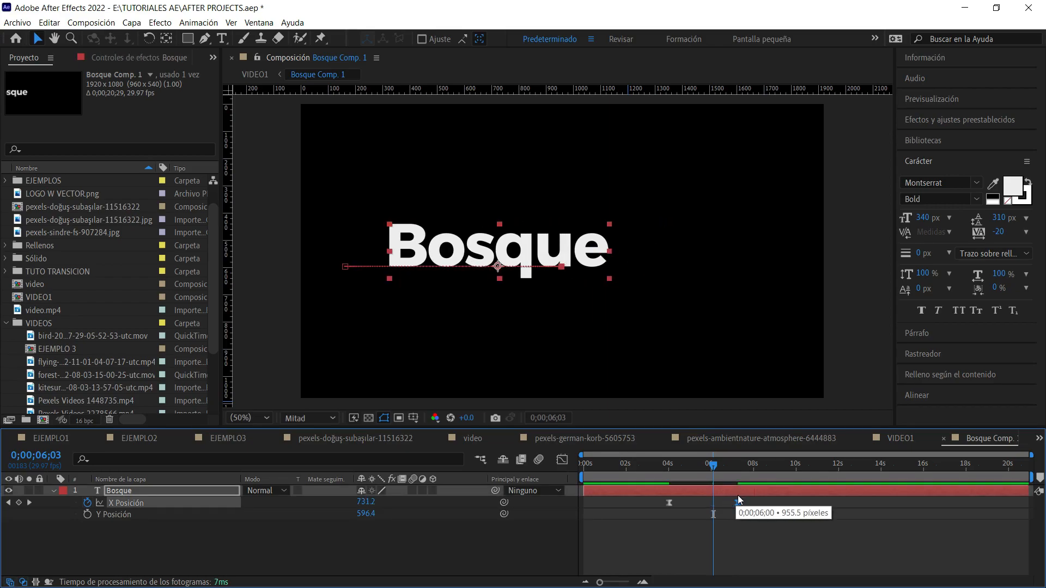
click(784, 534)
click(878, 440)
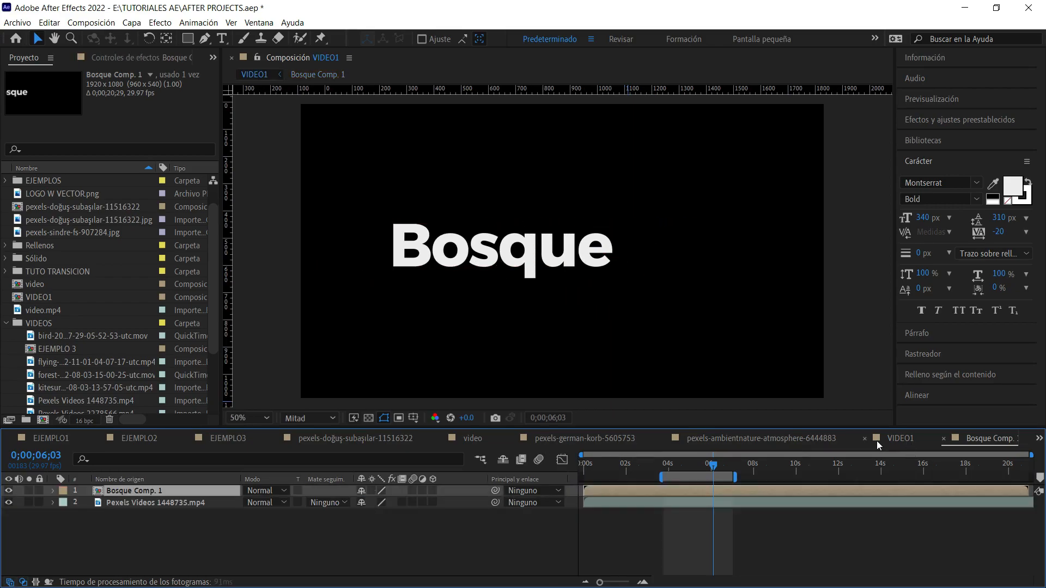
drag(697, 463, 664, 463)
key(space)
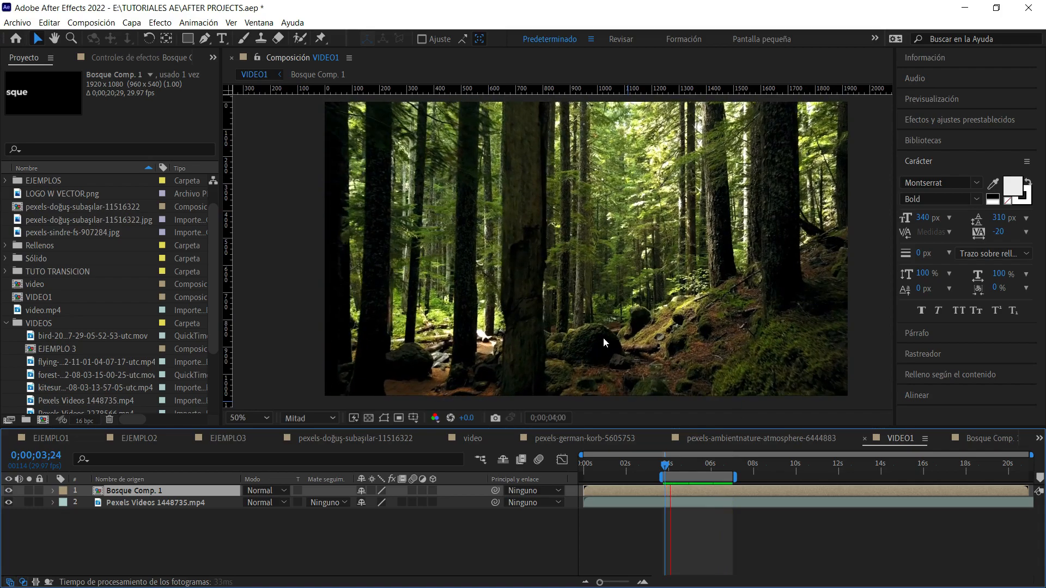
At 0;00;07;01, move the mask's right-side points onto the trunk's edge, clear of the letter B, to keyframe the mask path.
click(722, 465)
drag(723, 465, 726, 467)
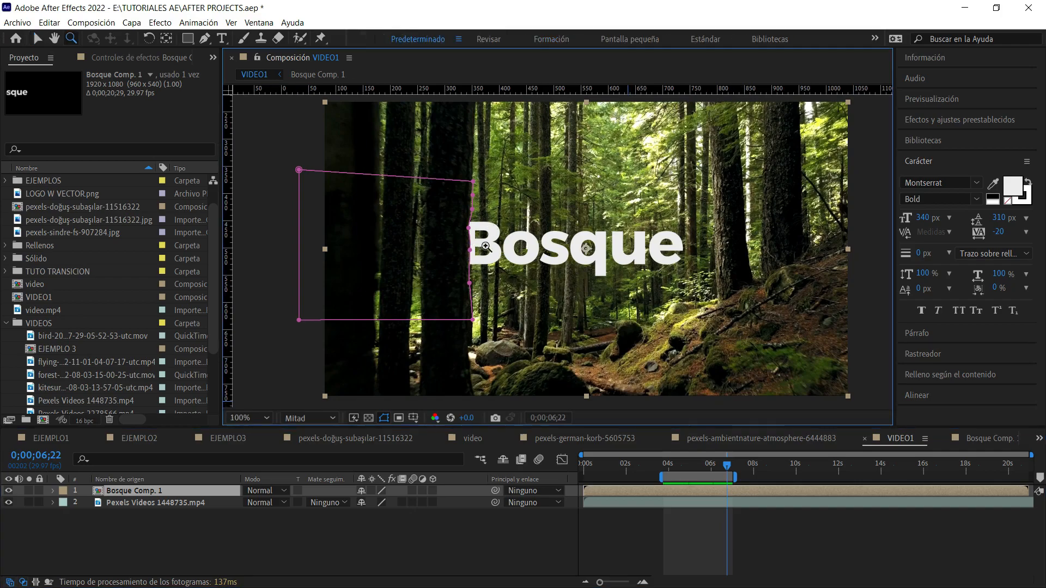
scroll(602, 274, up, 2)
drag(592, 276, 592, 279)
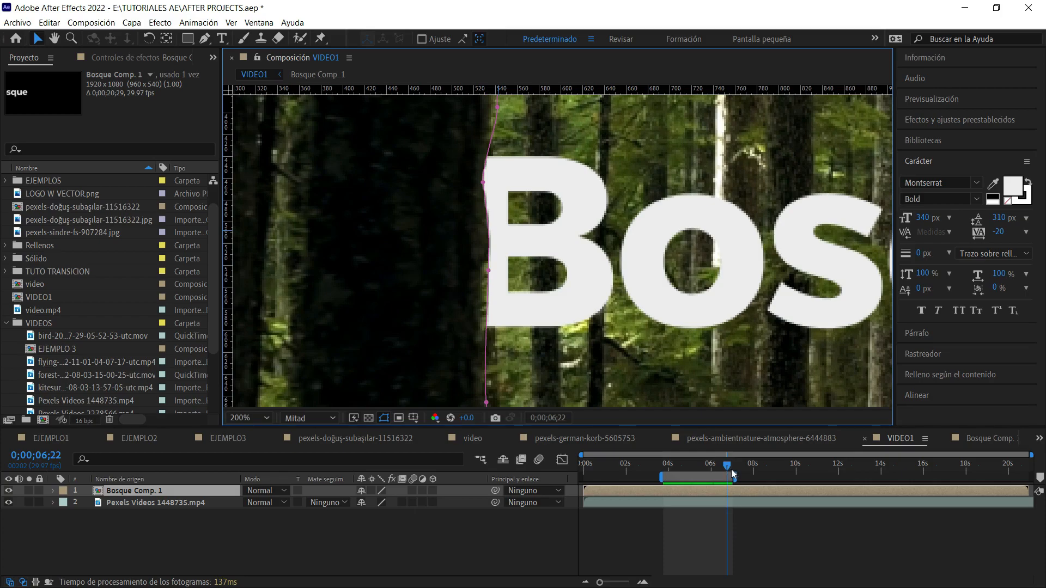
drag(729, 465, 732, 468)
key(u)
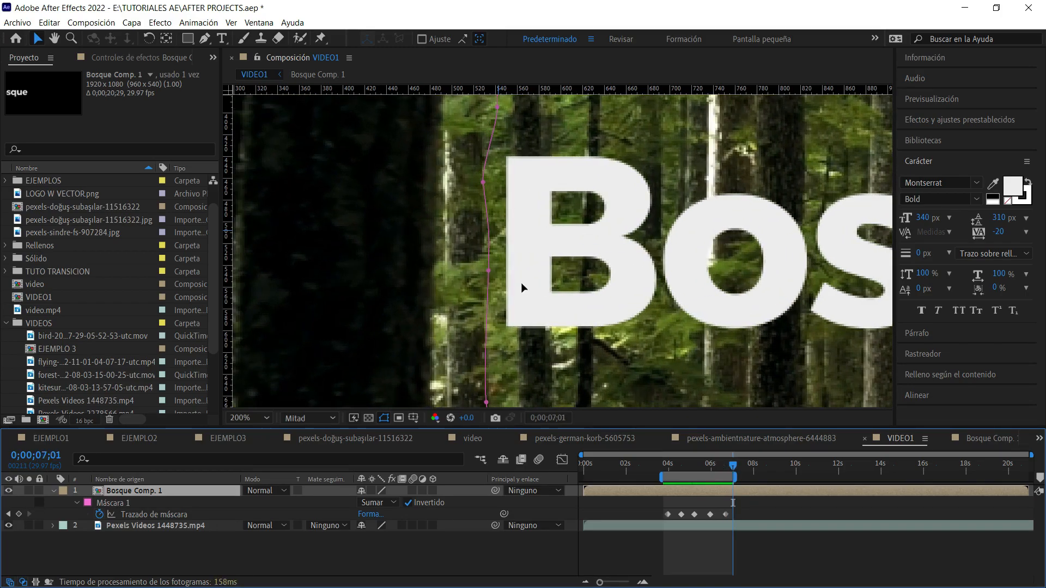
key(comma)
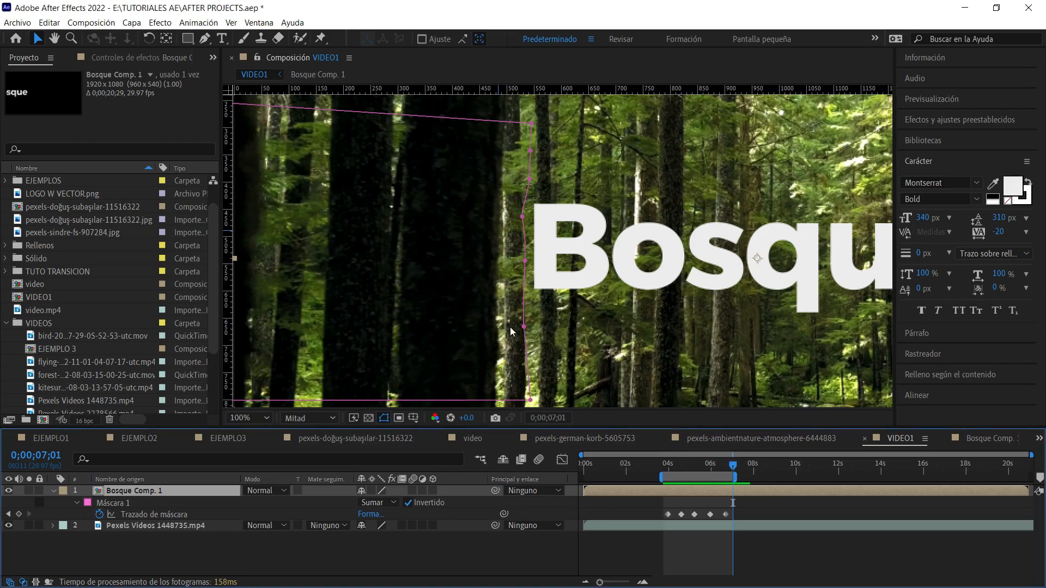
drag(524, 329, 494, 324)
drag(525, 262, 500, 138)
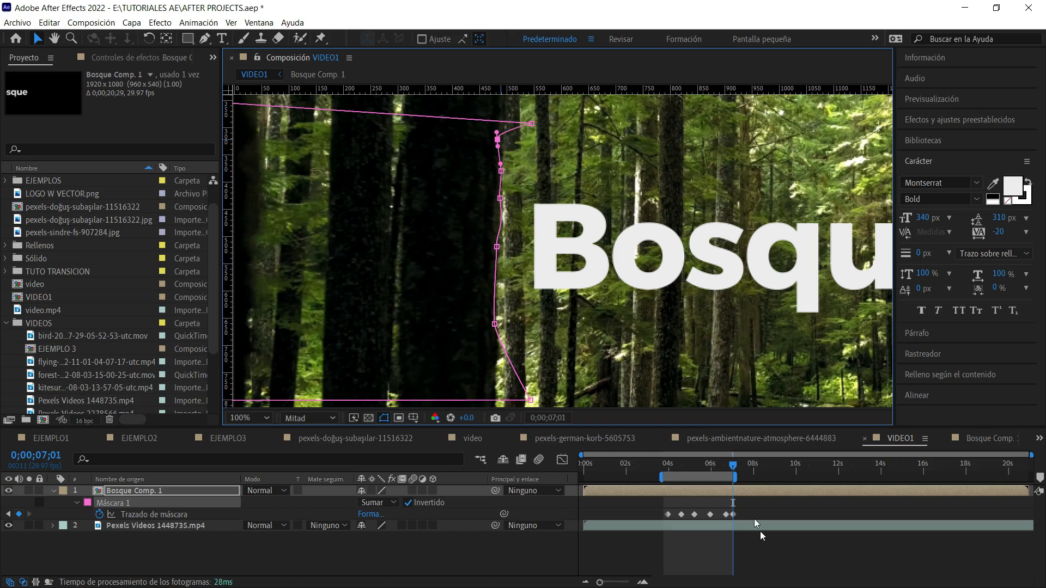
Extend the work area to about 0;00;03;00–0;00;10;00 and preview the full title reveal with the whole frame in view.
drag(732, 469, 716, 468)
key(space)
key(space)
scroll(553, 239, down, 2)
click(266, 416)
click(274, 178)
drag(681, 464, 801, 493)
drag(656, 475, 645, 477)
click(648, 466)
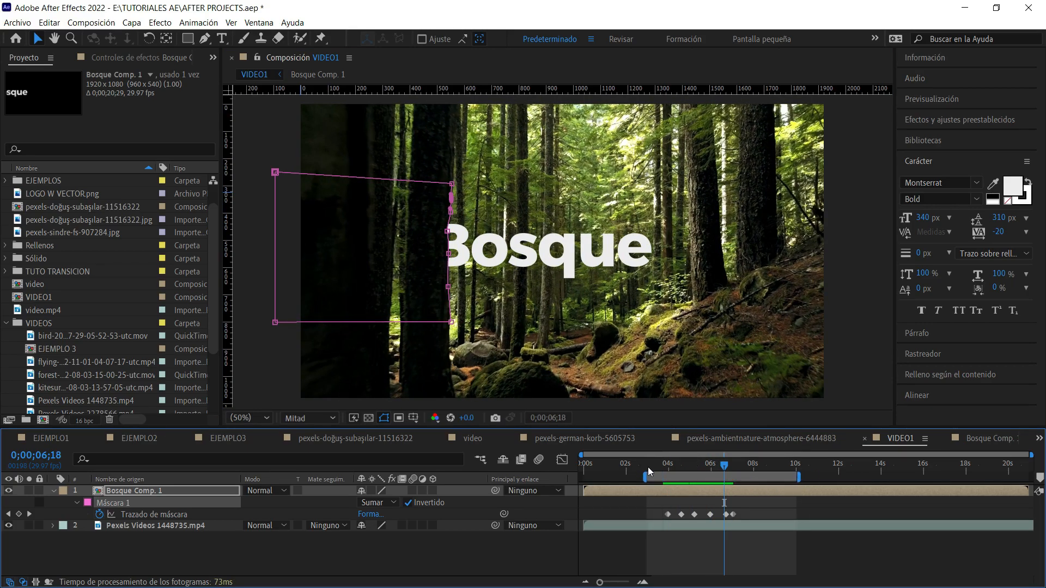
key(space)
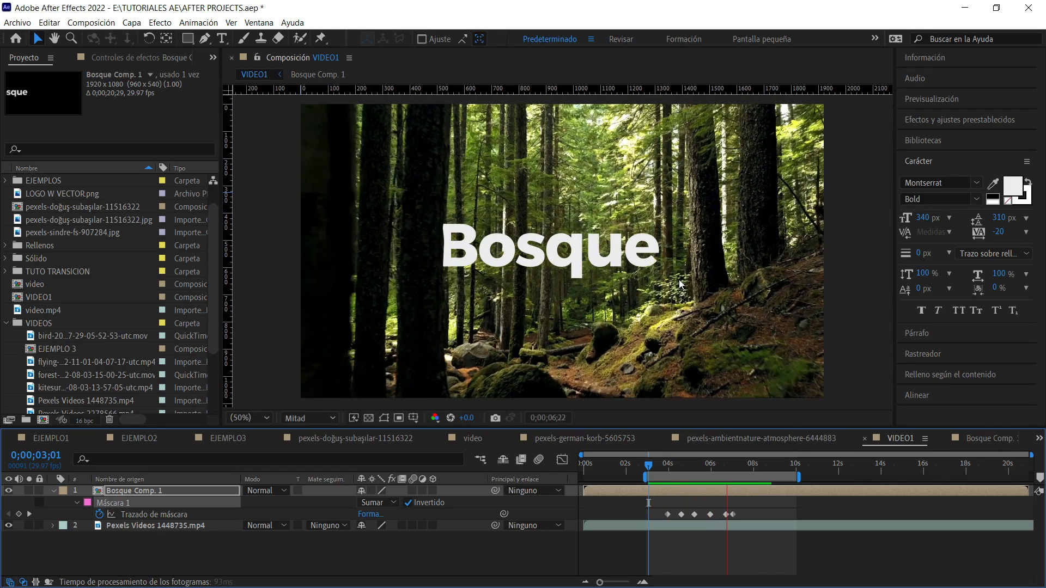
key(space)
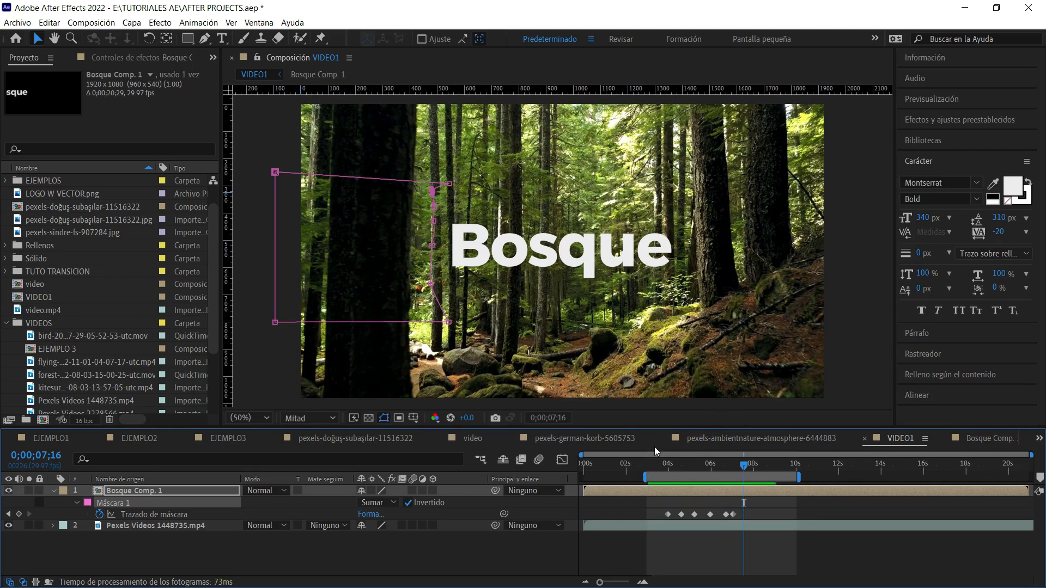
Set Máscara 1's feather (Calado de máscara) to 6 pixels and check the softened text edge against the trunk at 0;00;05;09.
drag(736, 469, 689, 464)
key(z)
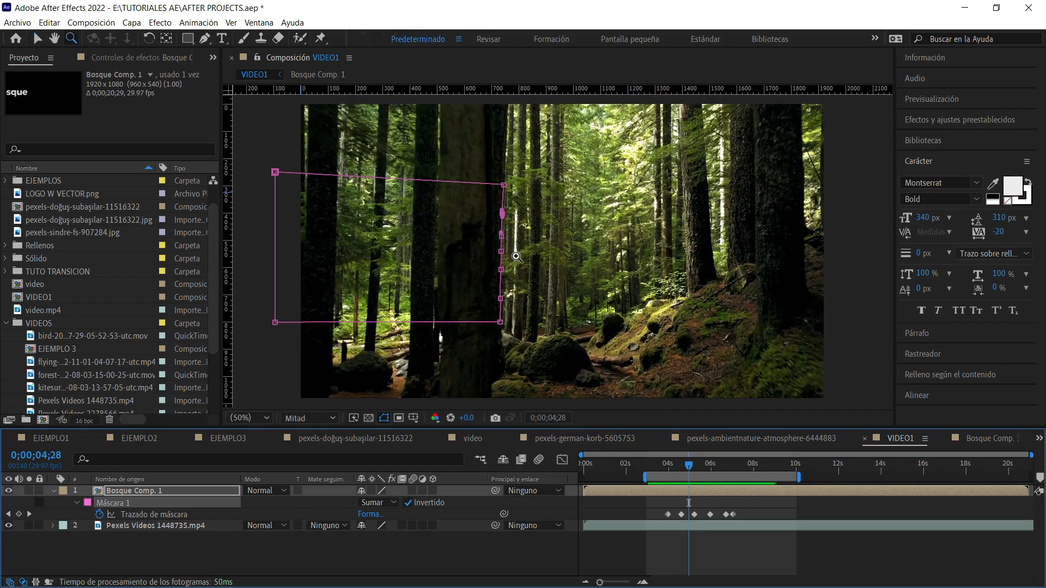
click(514, 254)
key(space)
drag(605, 283, 465, 279)
click(463, 250)
key(v)
drag(689, 467, 696, 465)
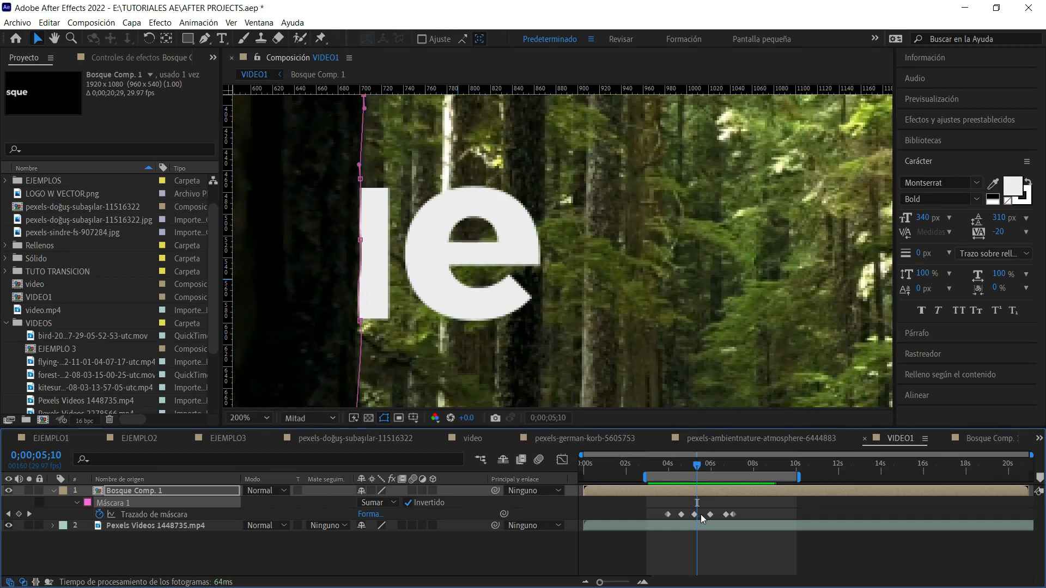
drag(698, 467, 700, 466)
click(77, 503)
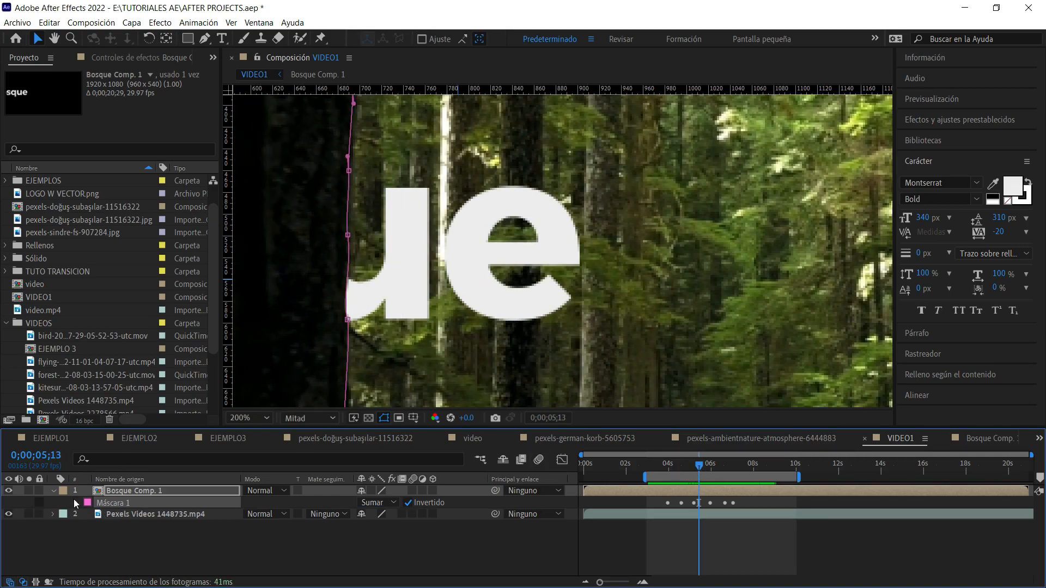
click(77, 502)
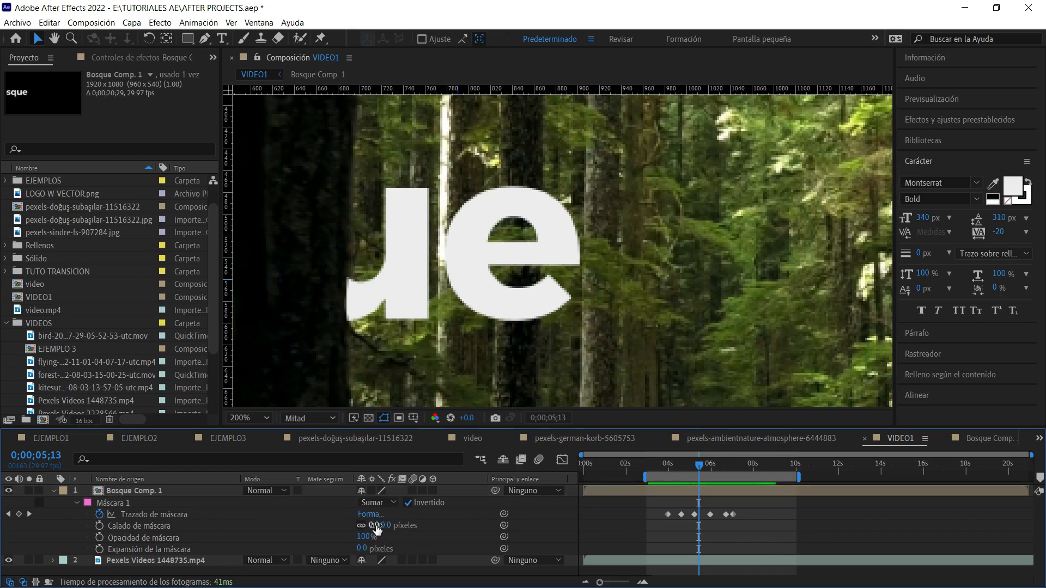
drag(376, 525, 377, 525)
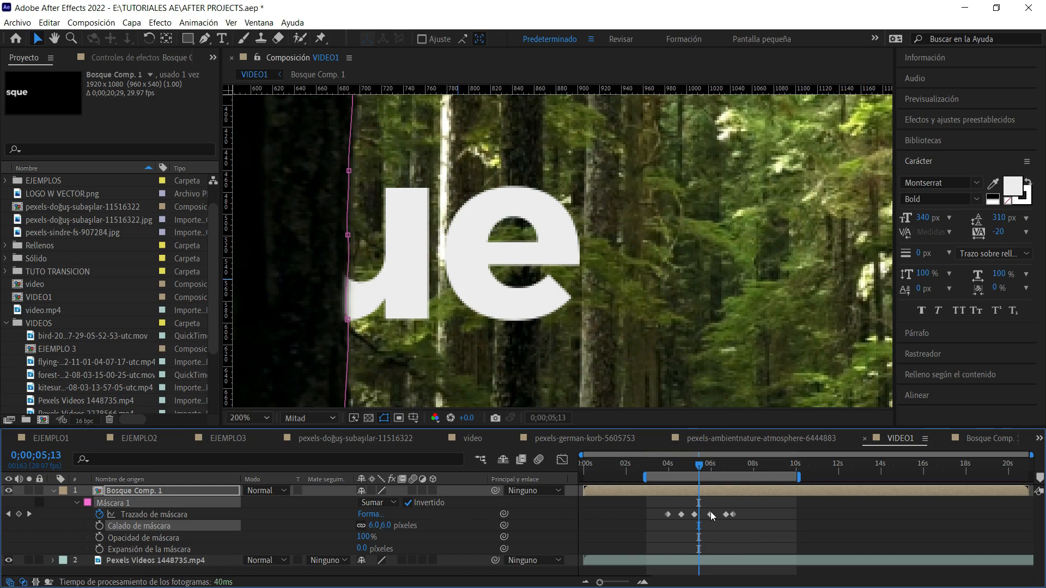
drag(699, 466, 696, 470)
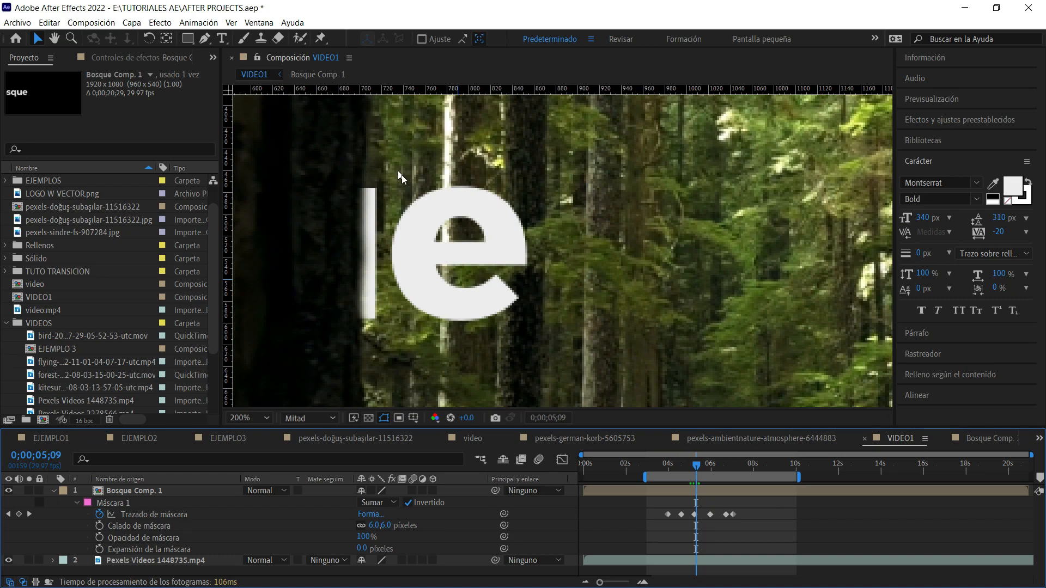
drag(443, 207, 516, 291)
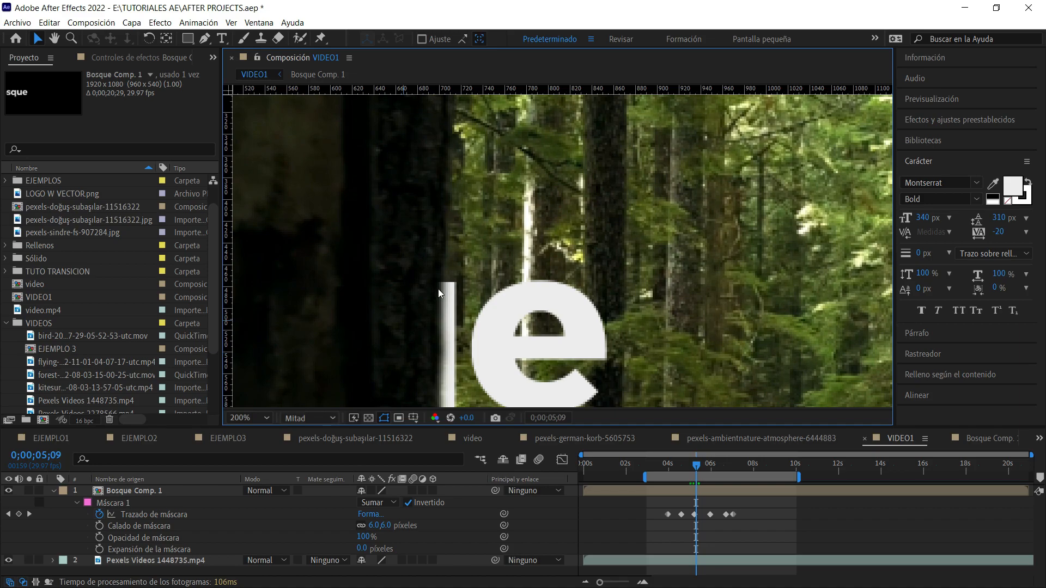
Preview the feathered title reveal in VIDEO1 from 0;00;04;02 with the whole frame in view, ending at 0;00;05;17.
drag(459, 264, 430, 205)
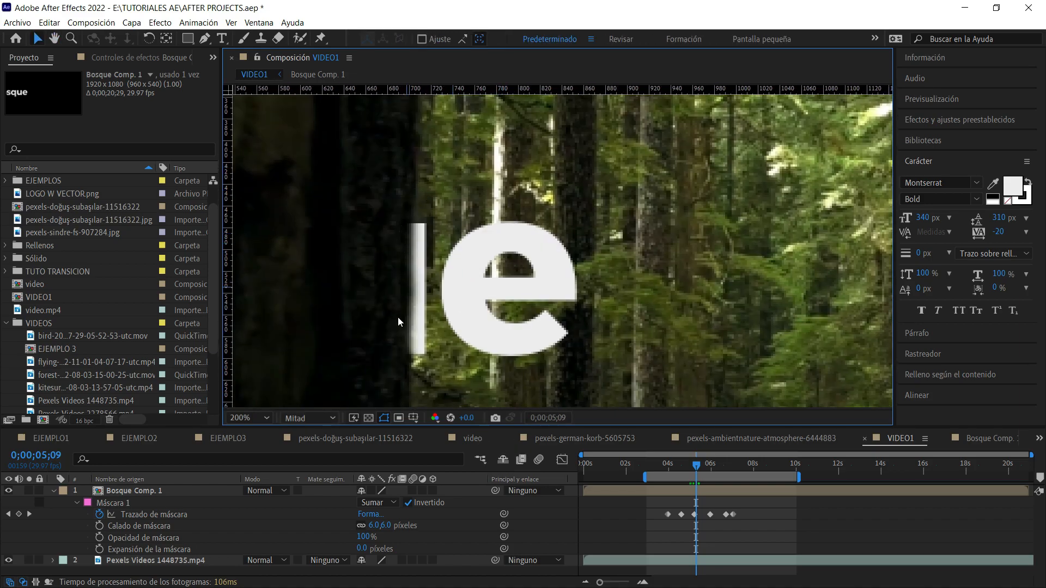
click(247, 418)
click(262, 180)
drag(694, 467, 668, 466)
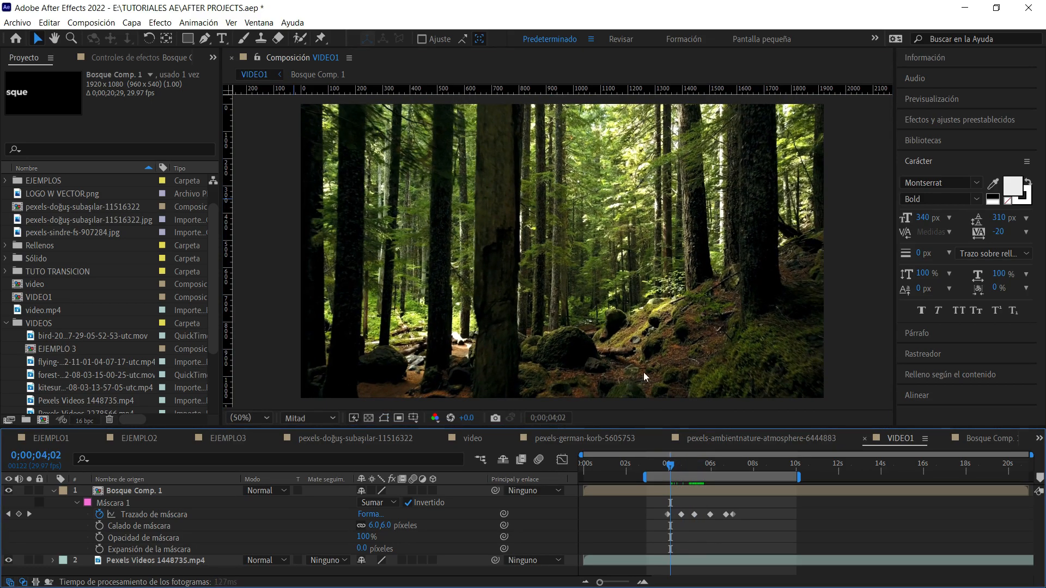
key(space)
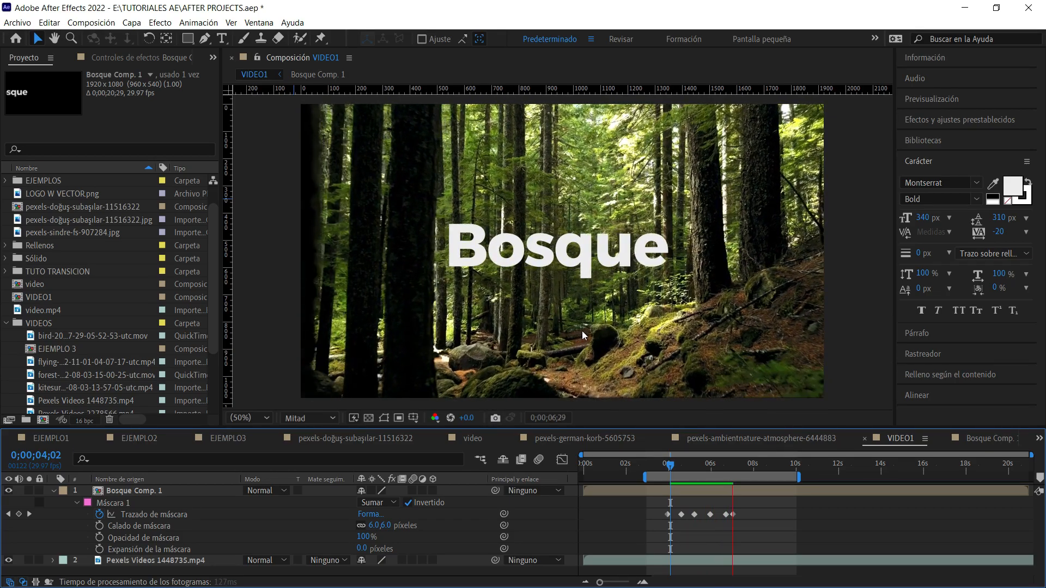
key(space)
drag(735, 466, 703, 466)
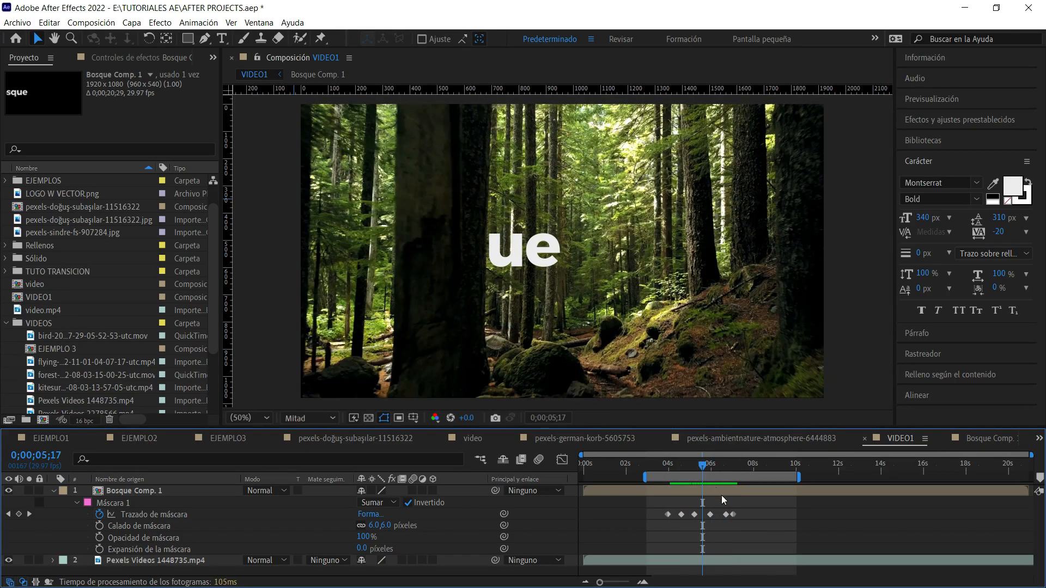
Enable motion blur on the Bosque text layer in Bosque Comp. 1 and on the Bosque Comp. 1 layer in VIDEO1.
click(721, 494)
double_click(164, 488)
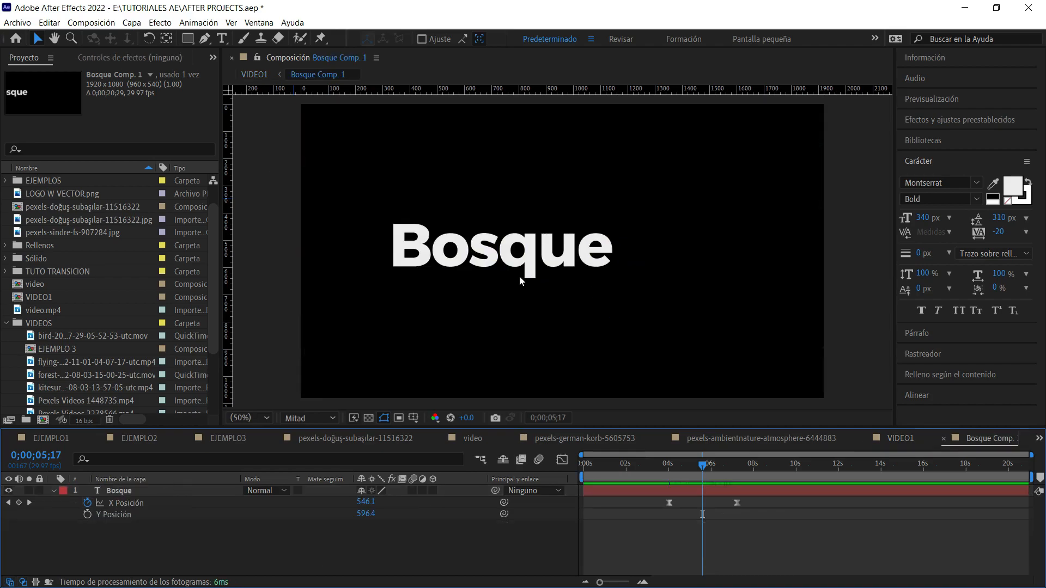
click(515, 271)
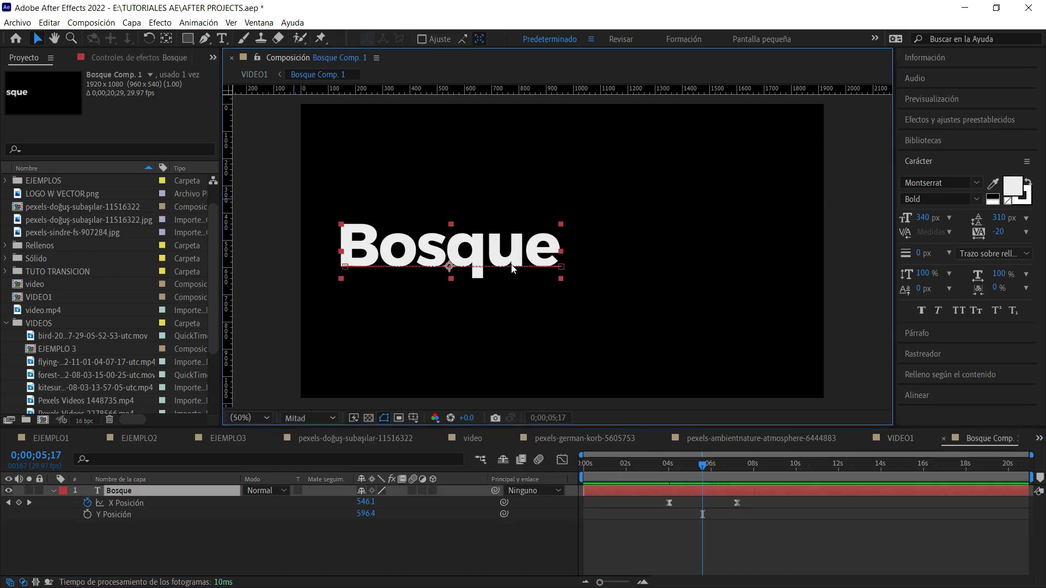
click(413, 490)
click(885, 441)
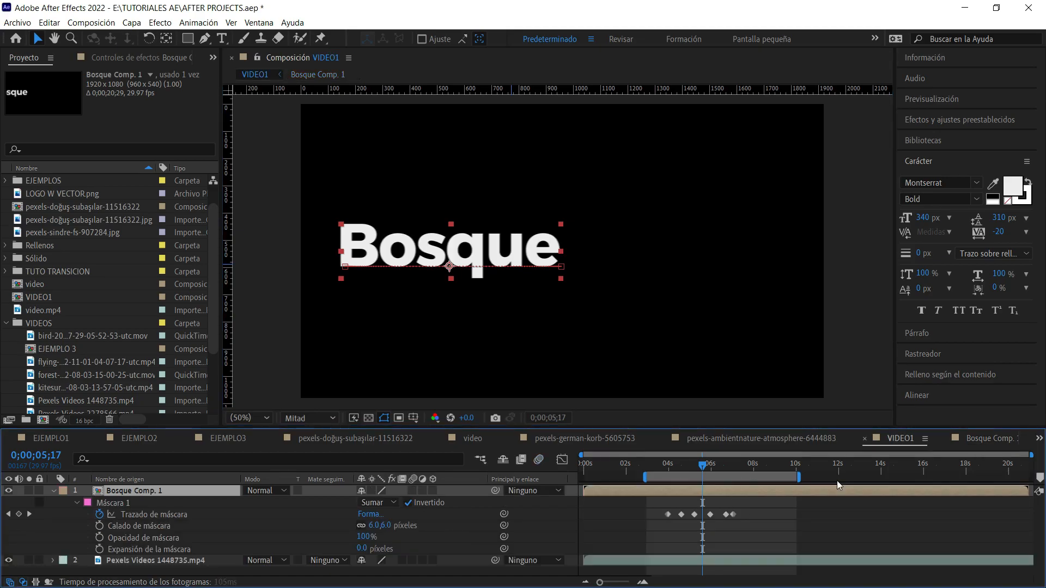
click(412, 490)
click(53, 491)
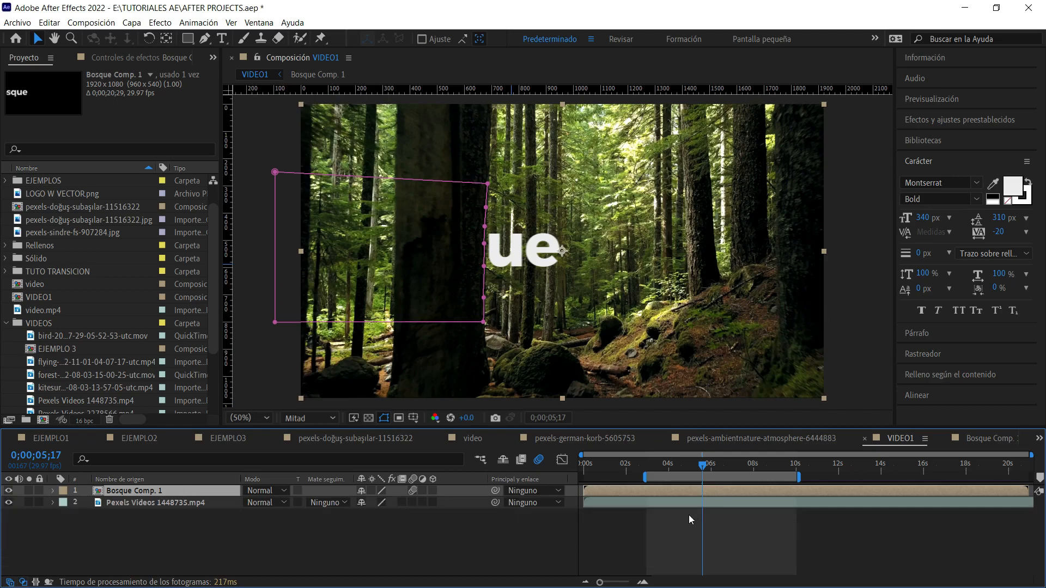
Compare the title's letter edges at 200% with motion blur off and on, leaving it enabled for Bosque Comp. 1.
scroll(558, 235, up, 1)
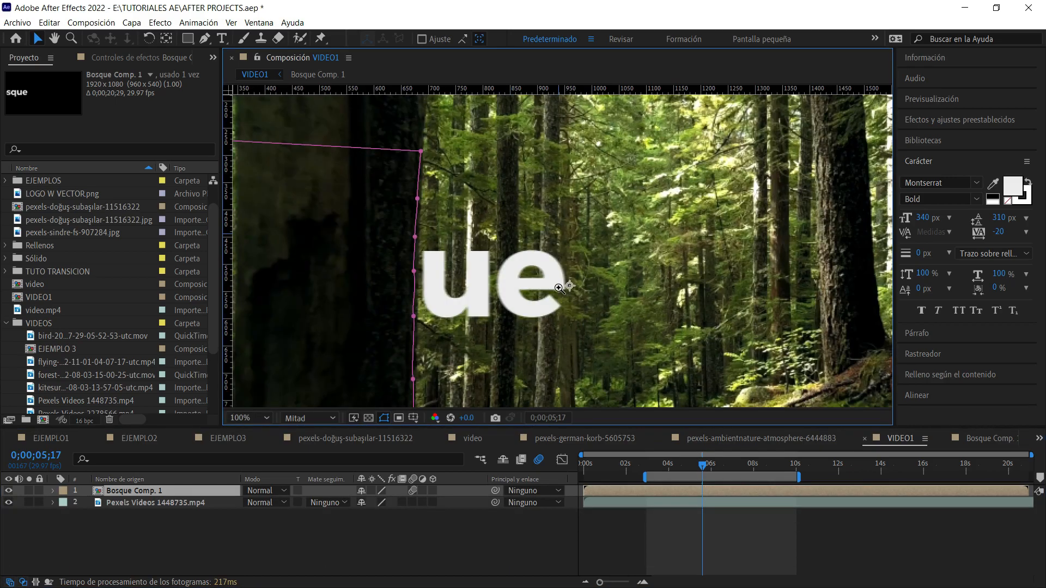
drag(587, 280, 572, 251)
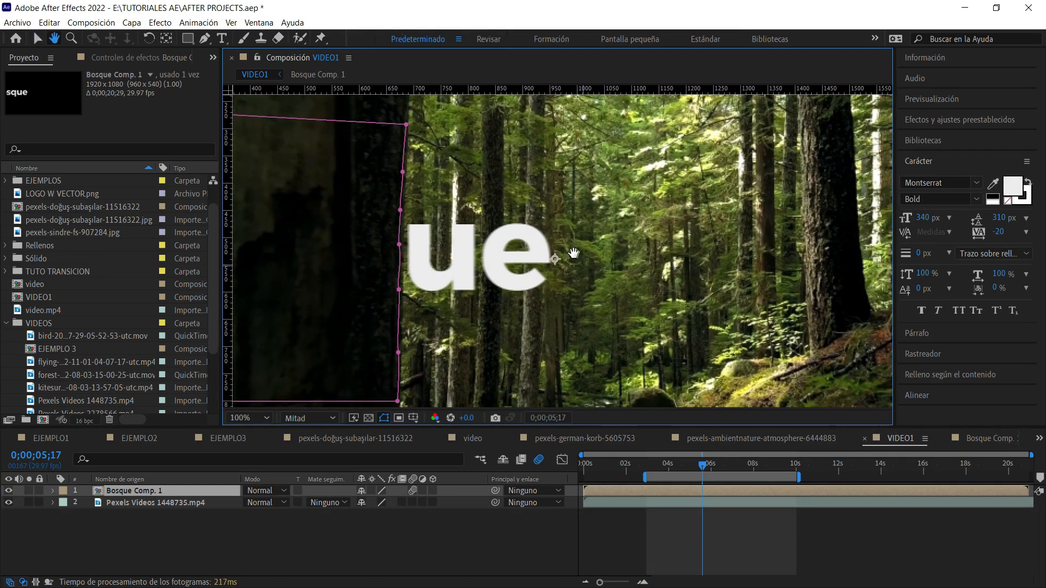
scroll(575, 256, up, 2)
key(v)
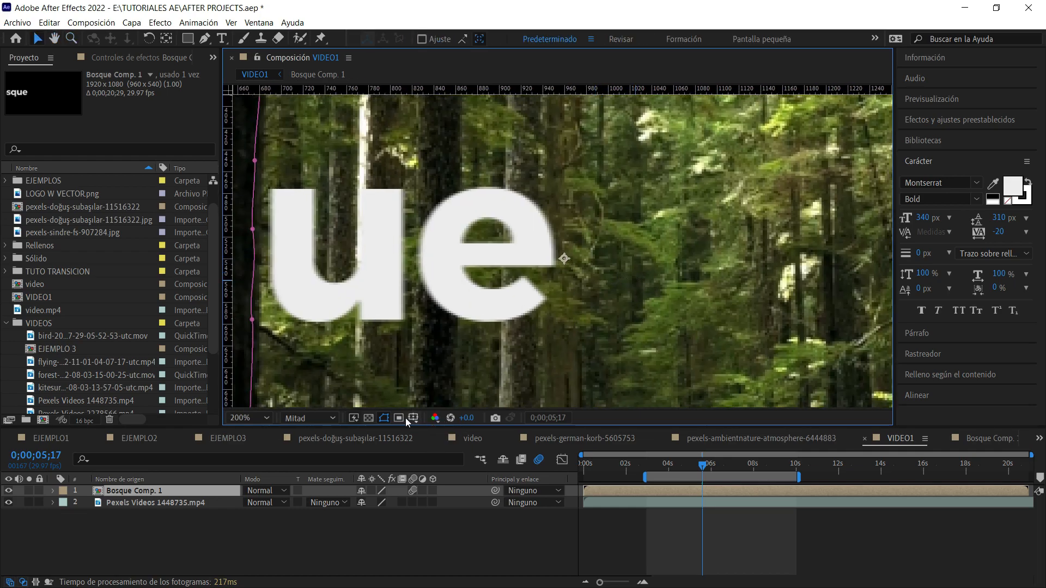
click(412, 490)
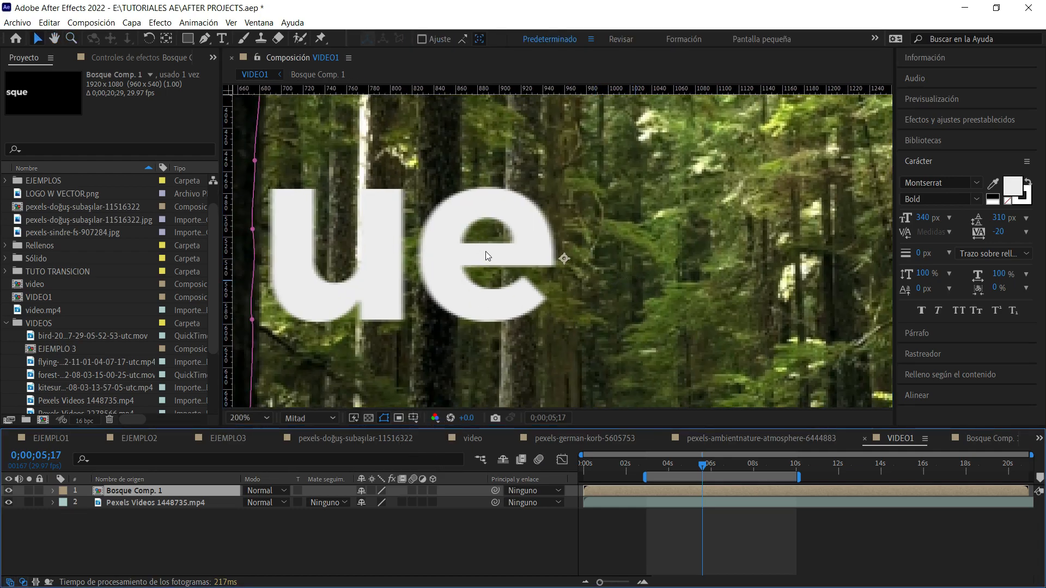
key(space)
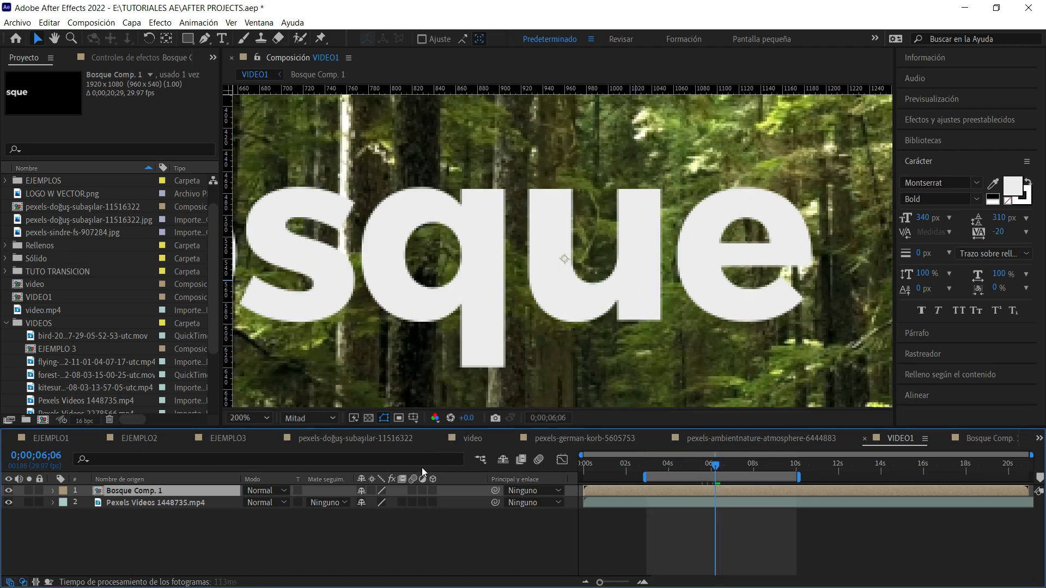
click(413, 490)
click(539, 459)
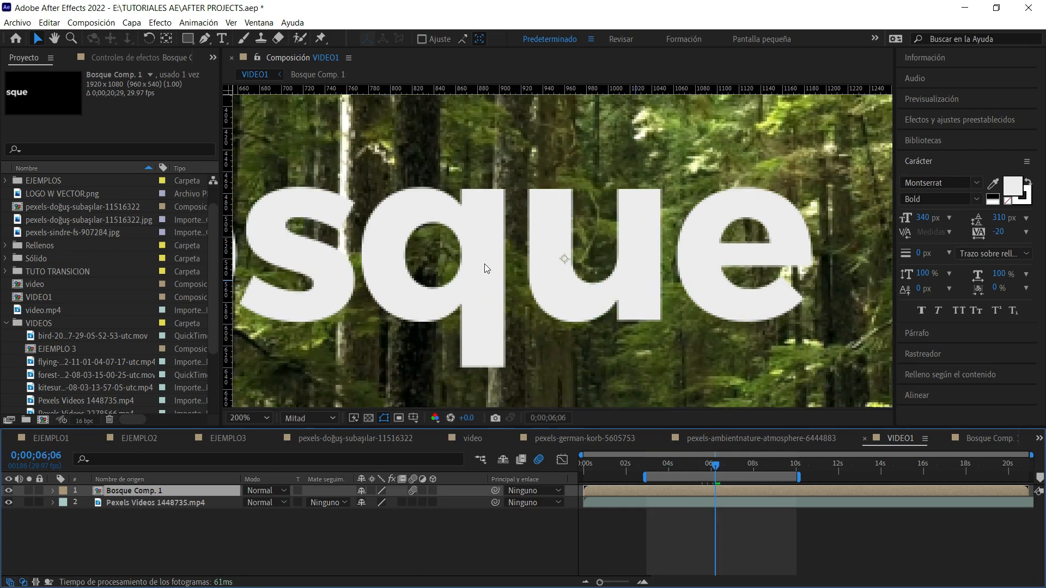
Preview the motion-blurred title reveal in VIDEO1 from the work area's start at about 0;00;03;00, with the whole frame in view.
click(242, 417)
click(244, 175)
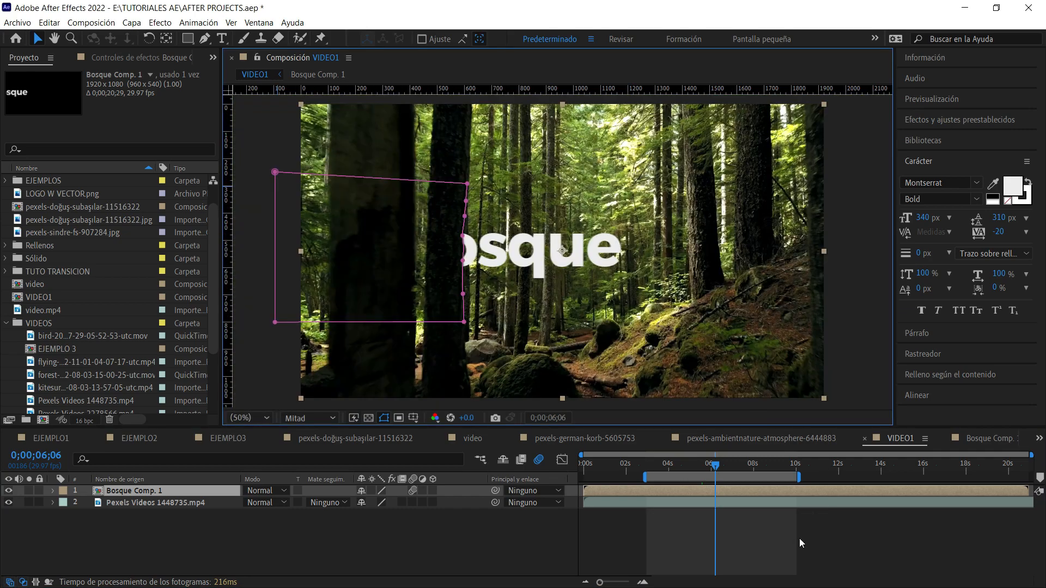
drag(676, 463, 648, 466)
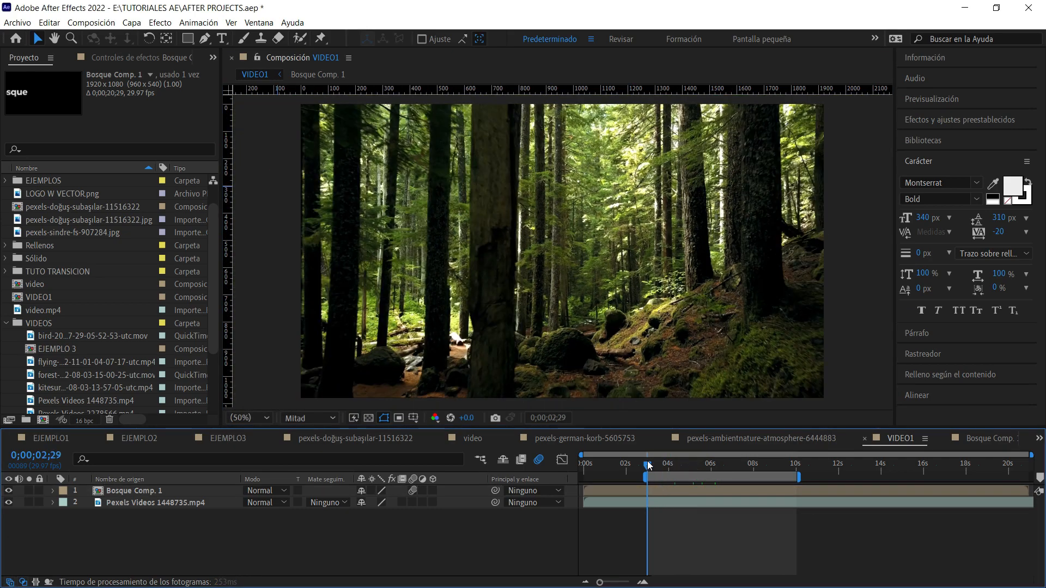
key(space)
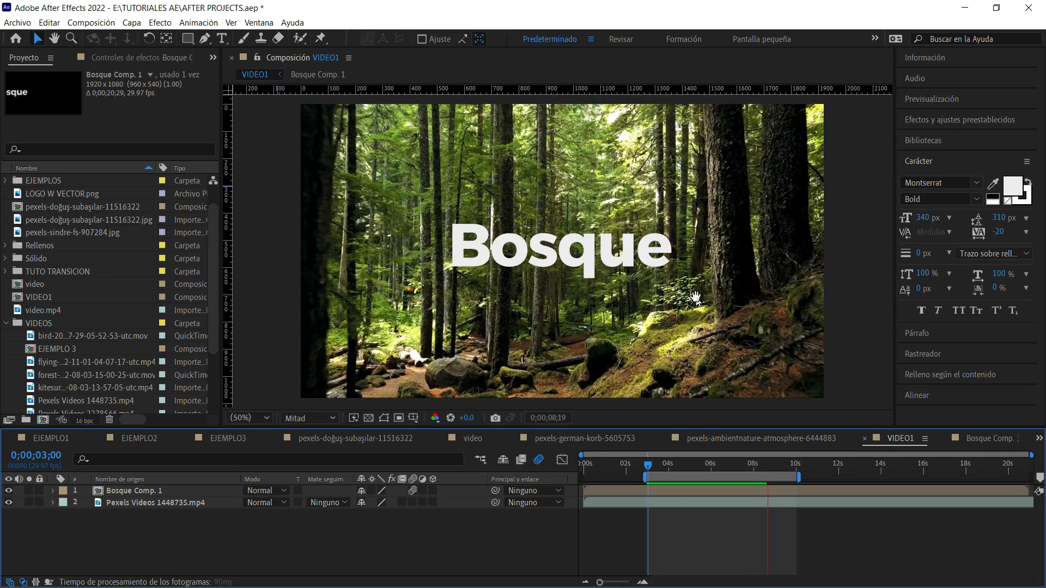
key(space)
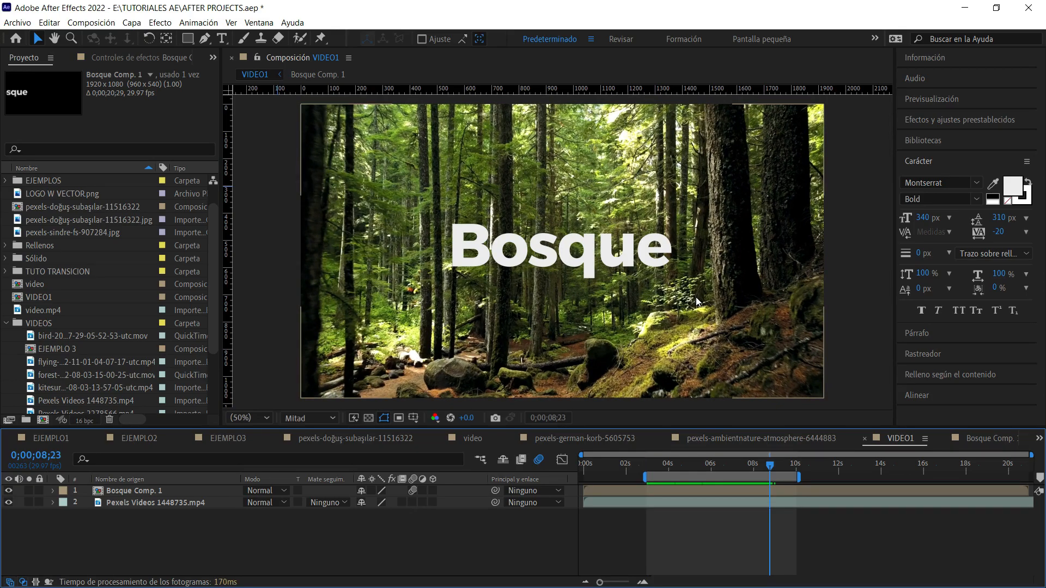
click(847, 229)
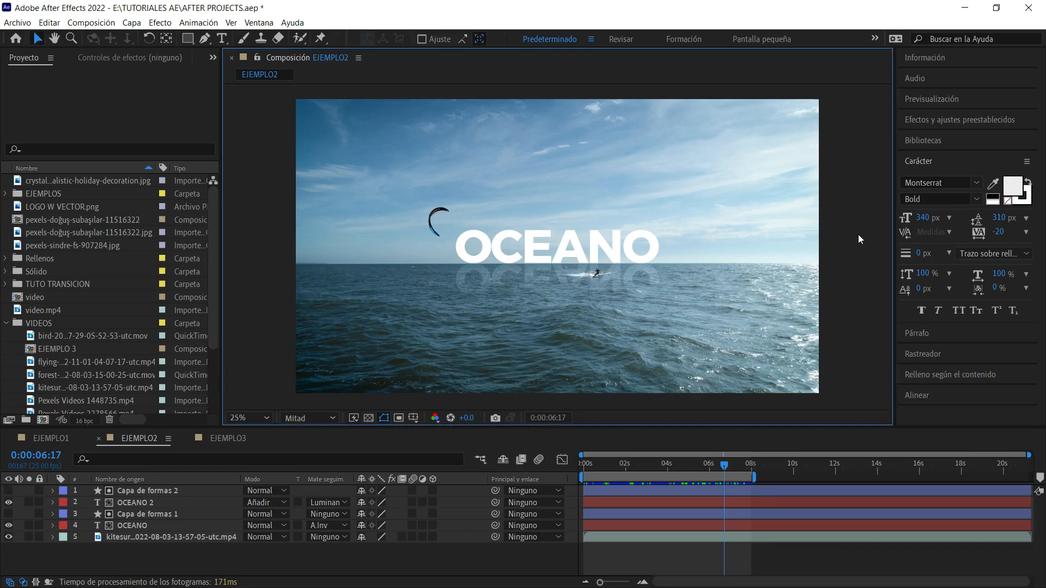
Preview the finished OCEANO example in EJEMPLO2 from 0:00:01:21.
drag(718, 465, 623, 467)
key(space)
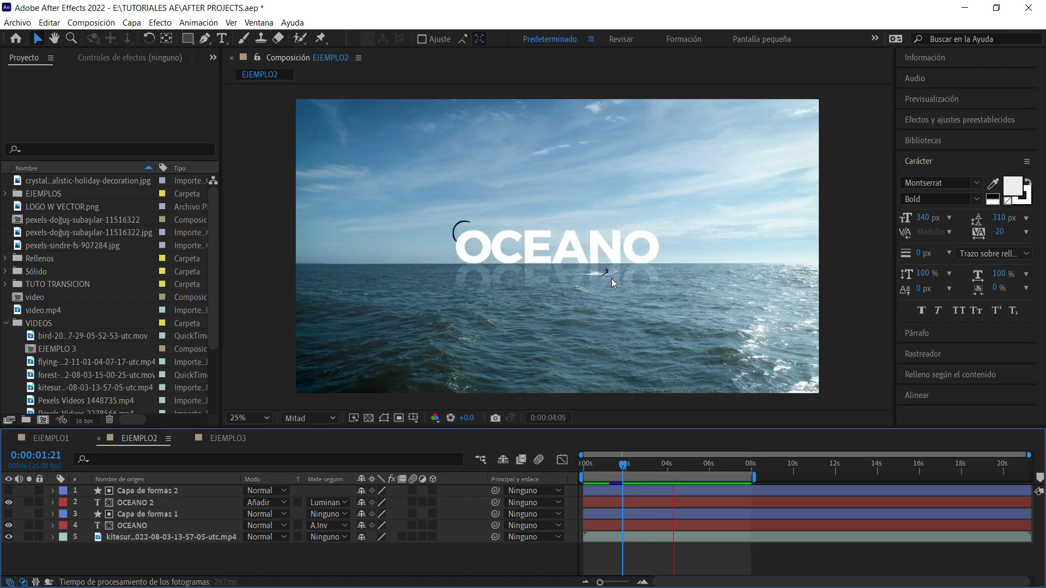
key(space)
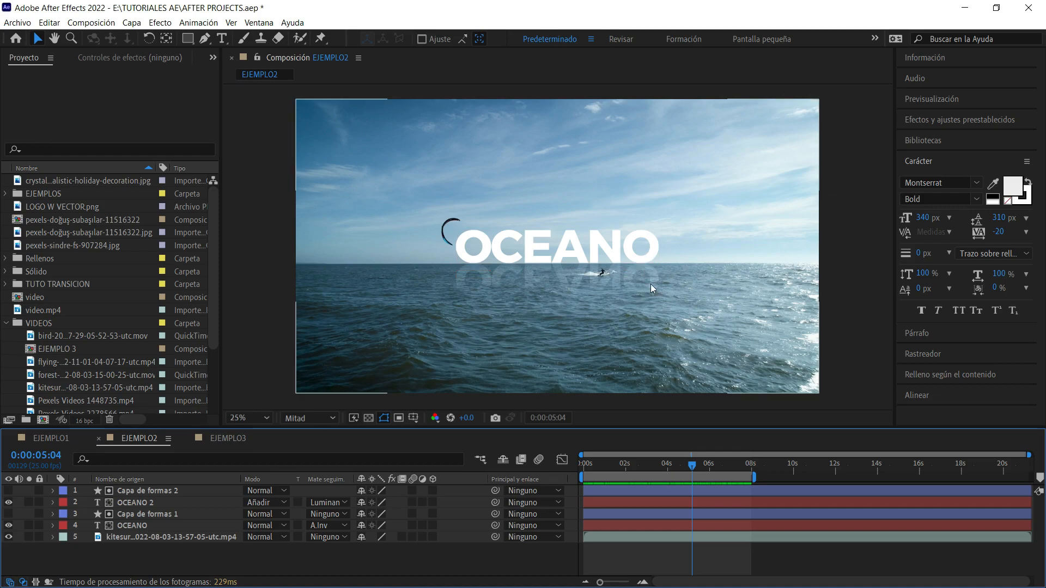
click(857, 241)
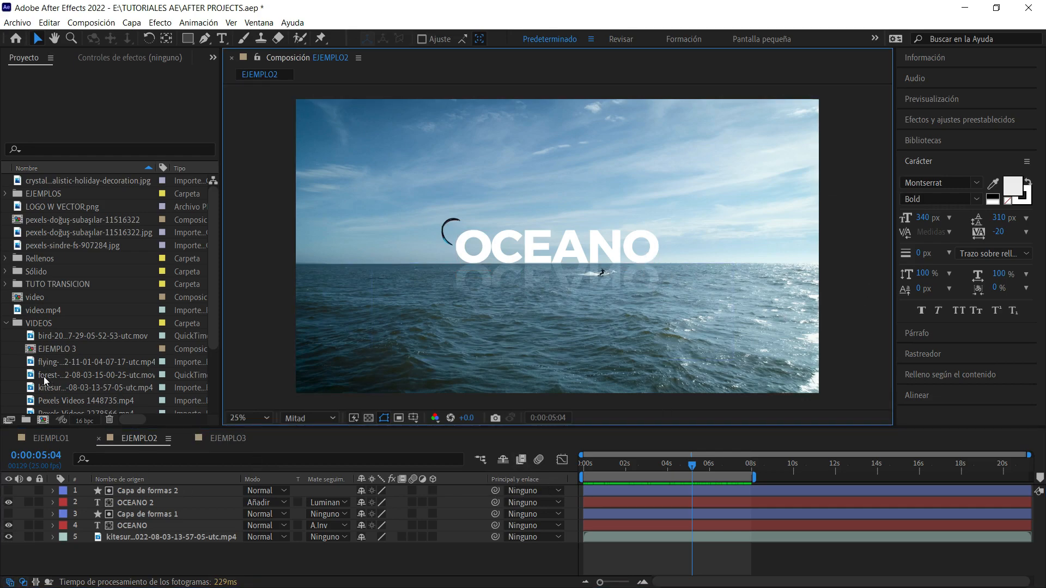
Look through the clips in the VIDEOS folder for the kitesurfing footage and select it.
scroll(44, 379, down, 3)
click(76, 249)
click(83, 268)
click(83, 283)
click(87, 294)
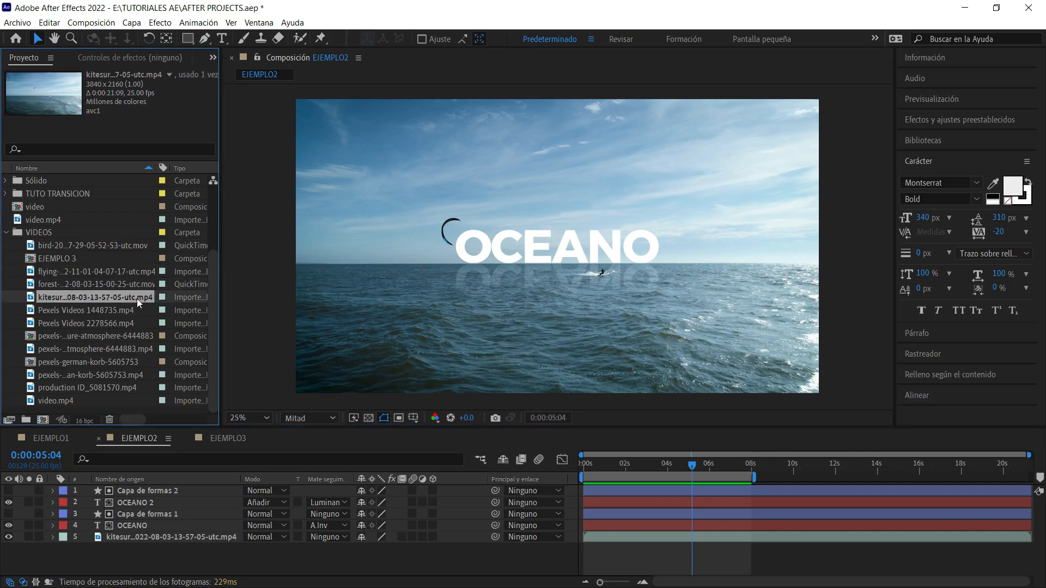
Create a new composition named VIDEO2 at 1920 x 1080, 29.97 frames per second, lasting 0;00;20;29.
click(252, 254)
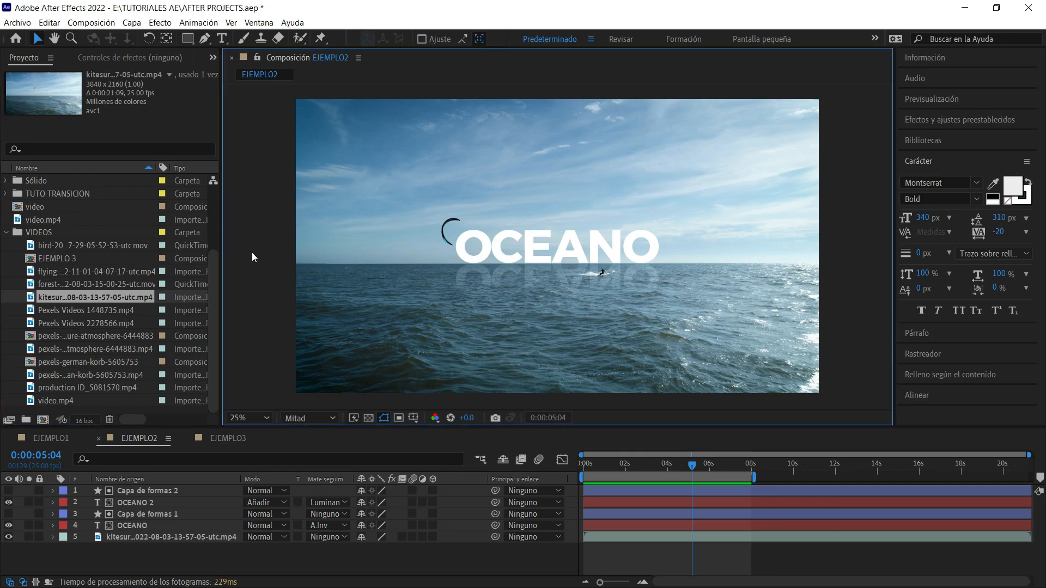
key(ctrl+n)
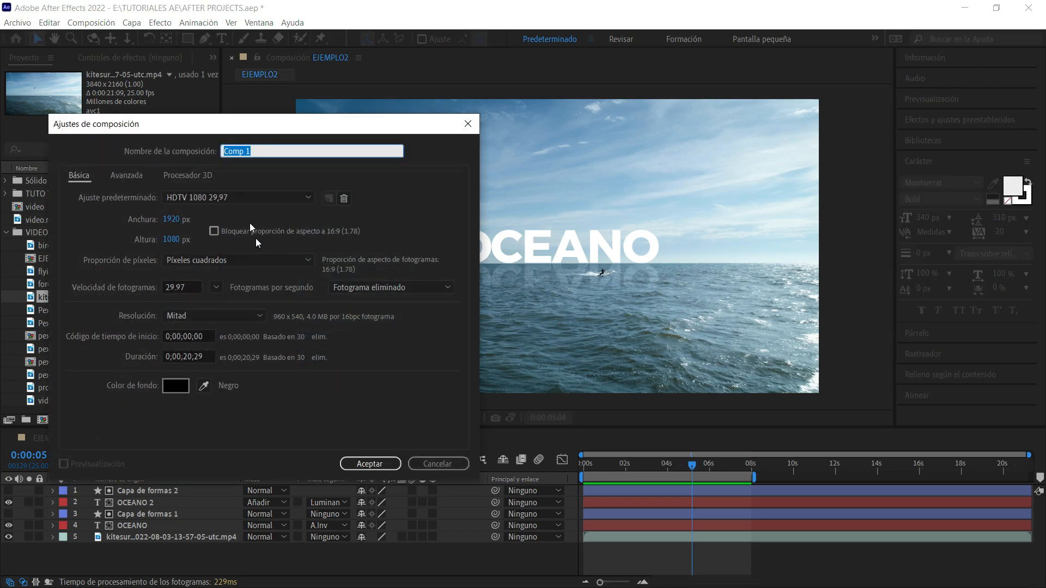
text(EJE)
key(BackSpace)
key(BackSpace)
key(BackSpace)
key(Return)
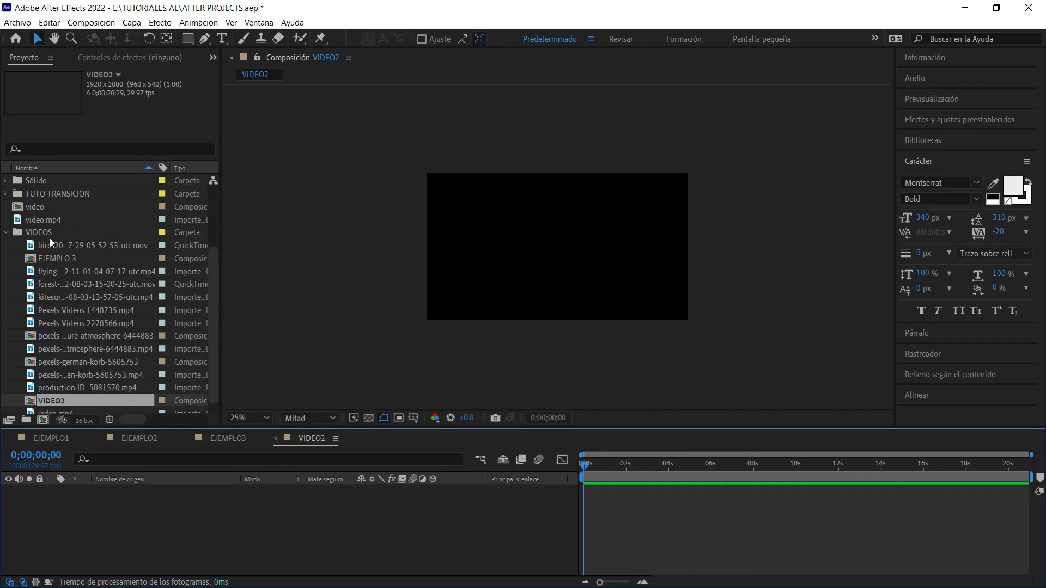
Open VIDEO2's composition settings and close them without changing anything.
scroll(62, 260, up, 3)
scroll(91, 239, down, 3)
click(424, 306)
key(ctrl+k)
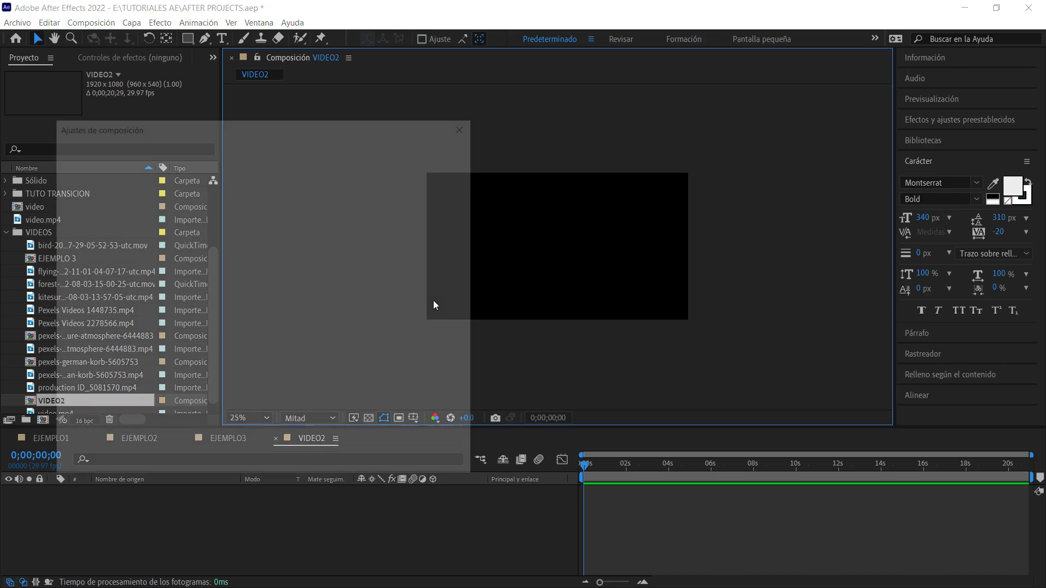
click(428, 463)
Add the kitesurfing clip from the VIDEOS folder to VIDEO2 and scale it to fit the composition.
click(67, 318)
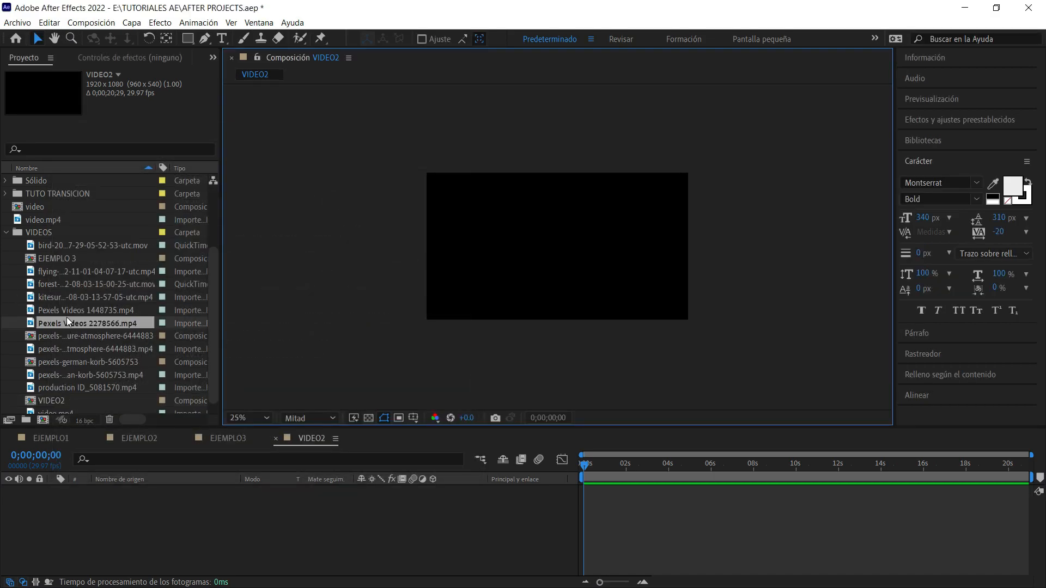
click(64, 309)
click(63, 294)
drag(62, 290, 658, 267)
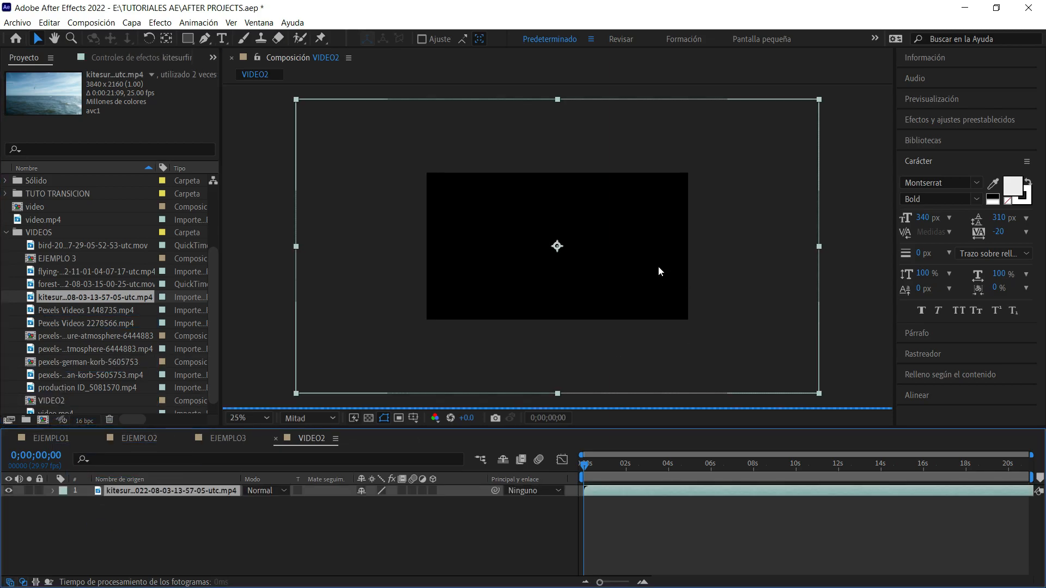
key(ctrl+alt+f)
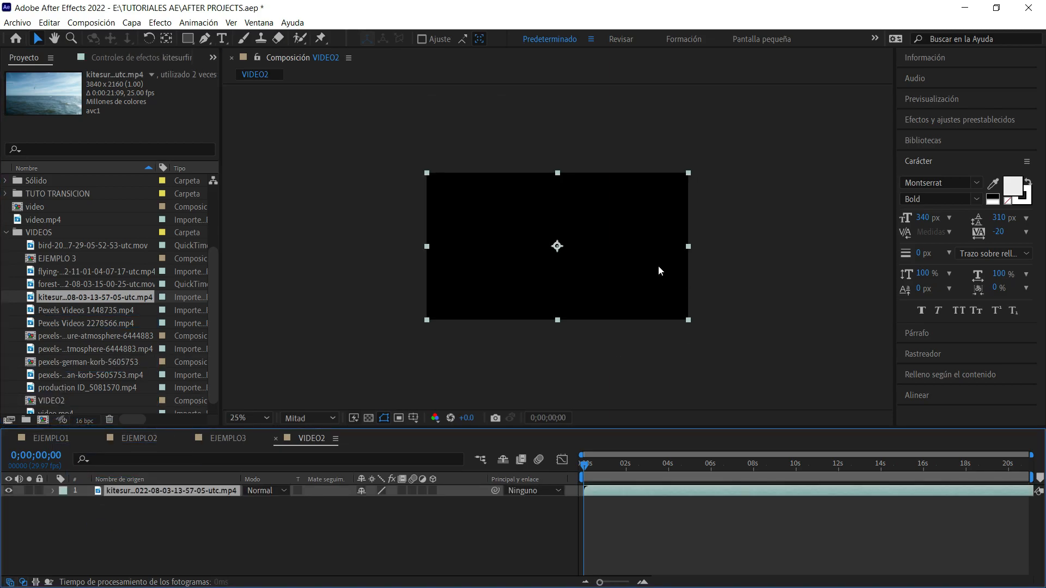
At 0;00;05;06, add a text layer reading "OCENAO" in the sky above the horizon.
click(691, 471)
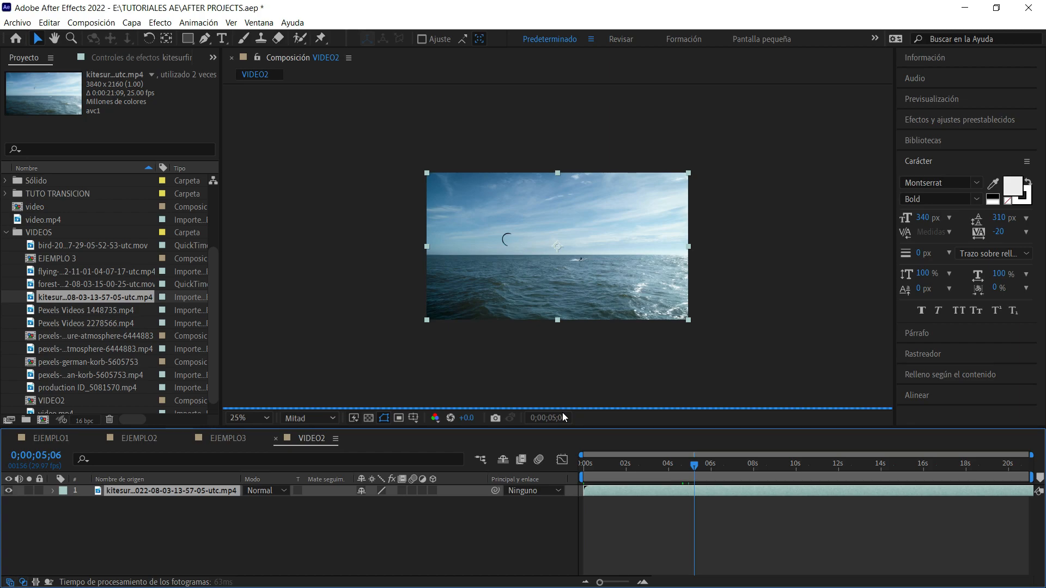
scroll(597, 264, up, 2)
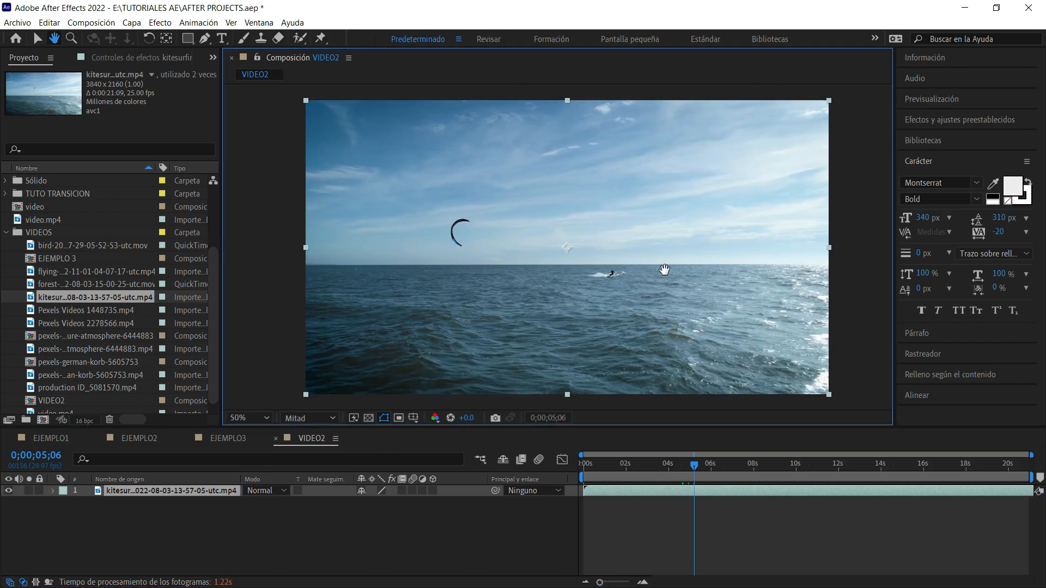
click(860, 219)
key(ctrl+t)
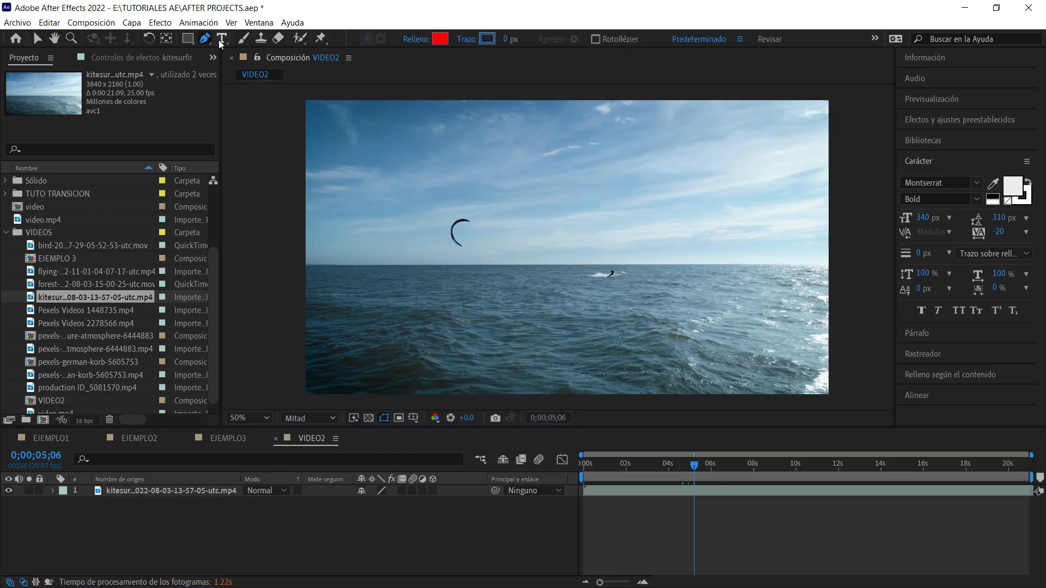
click(510, 227)
text(O)
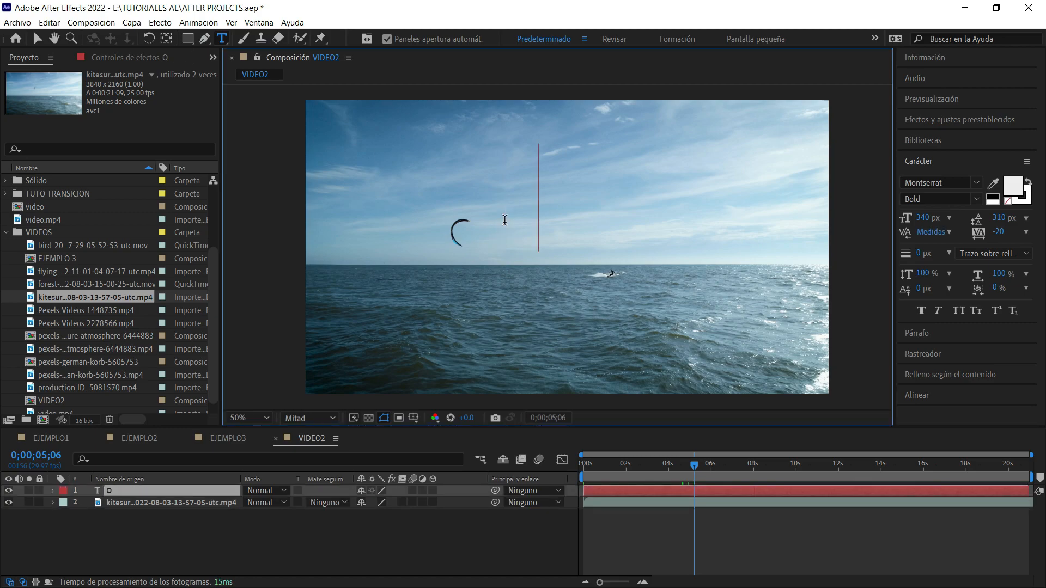
text(CENAO)
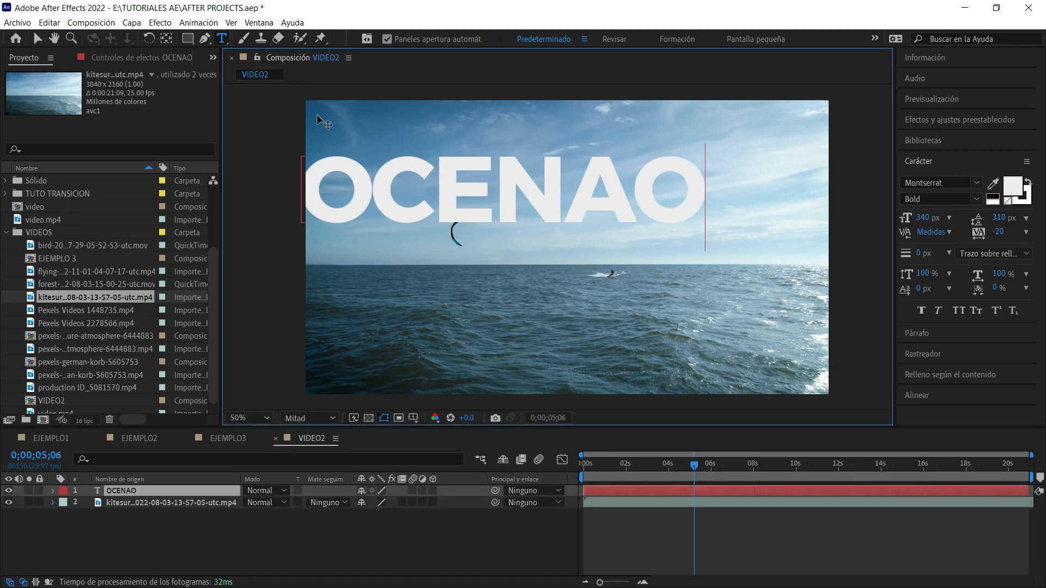
Correct the title's spelling so that the text layer reads "OCEANO".
key(BackSpace)
key(BackSpace)
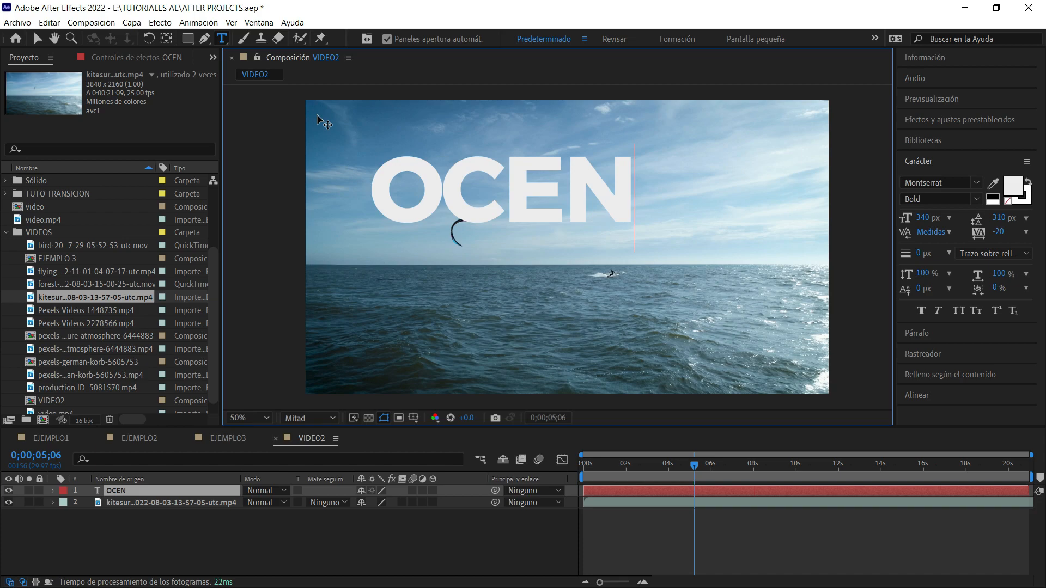
text(ANO)
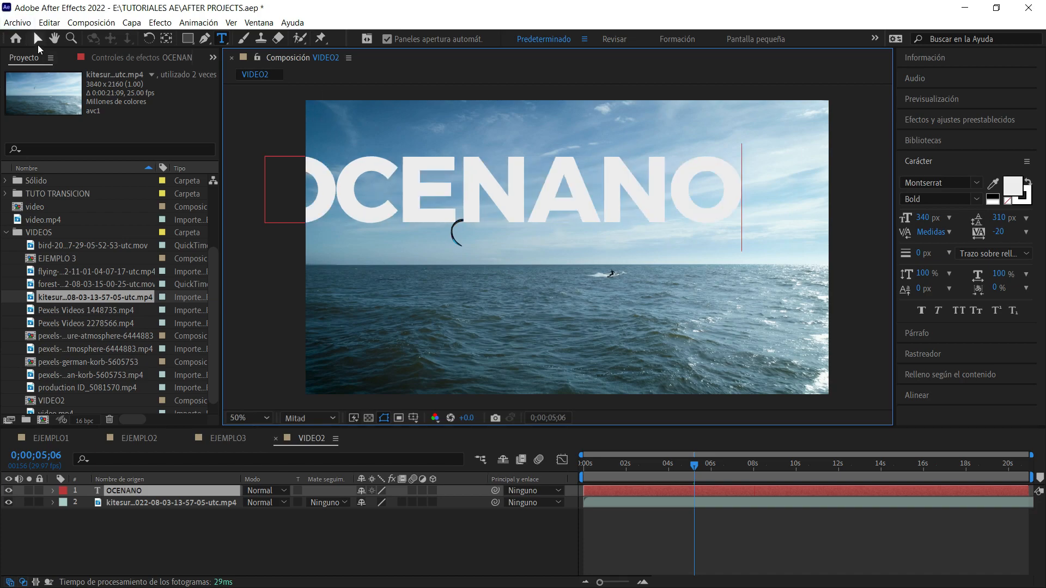
key(BackSpace)
key(BackSpace)
key(BackSpace)
key(BackSpace)
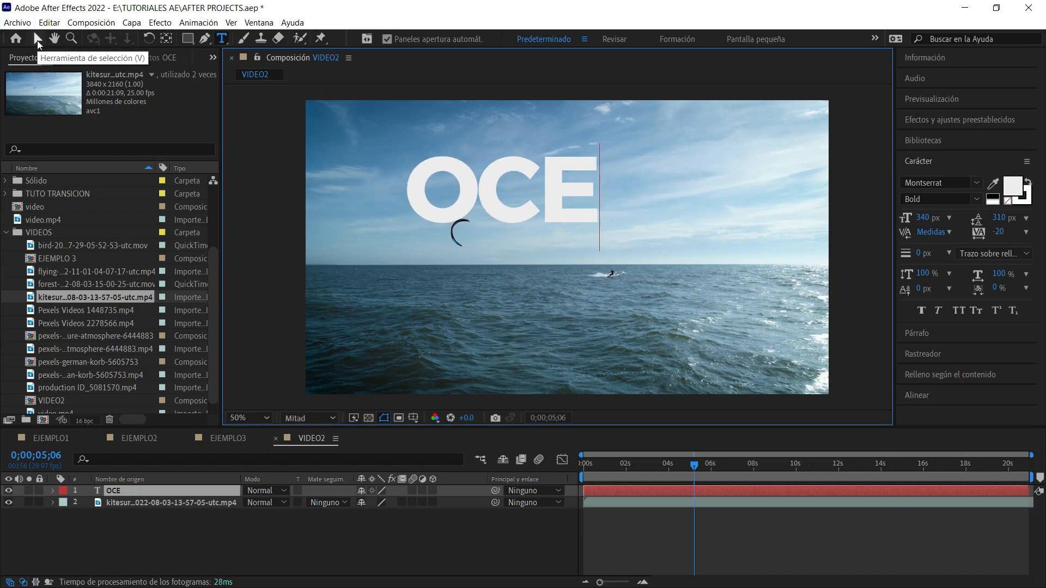
text(ano)
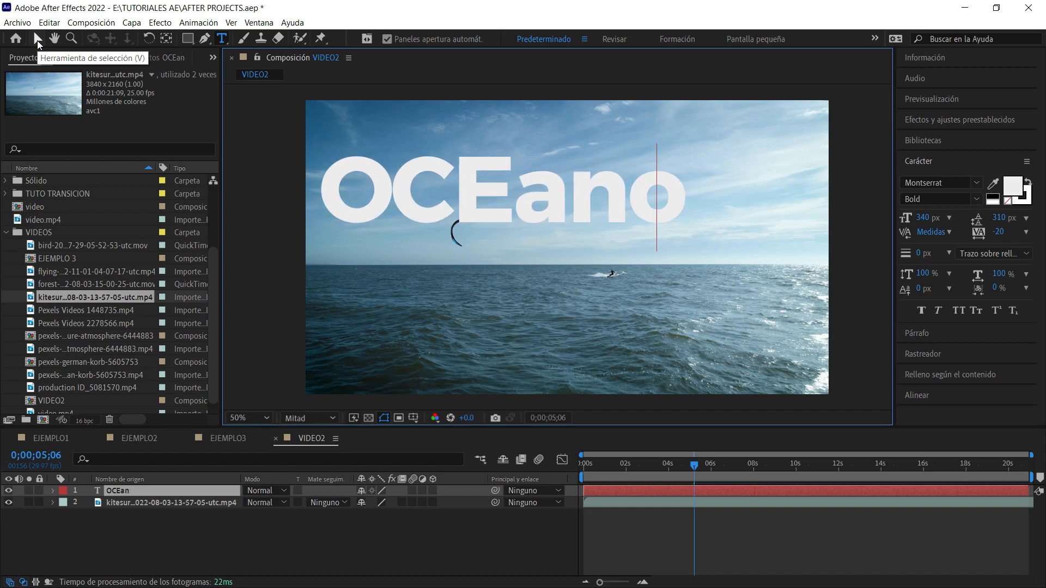
key(BackSpace)
key(BackSpace)
key(BackSpace)
text(ANO)
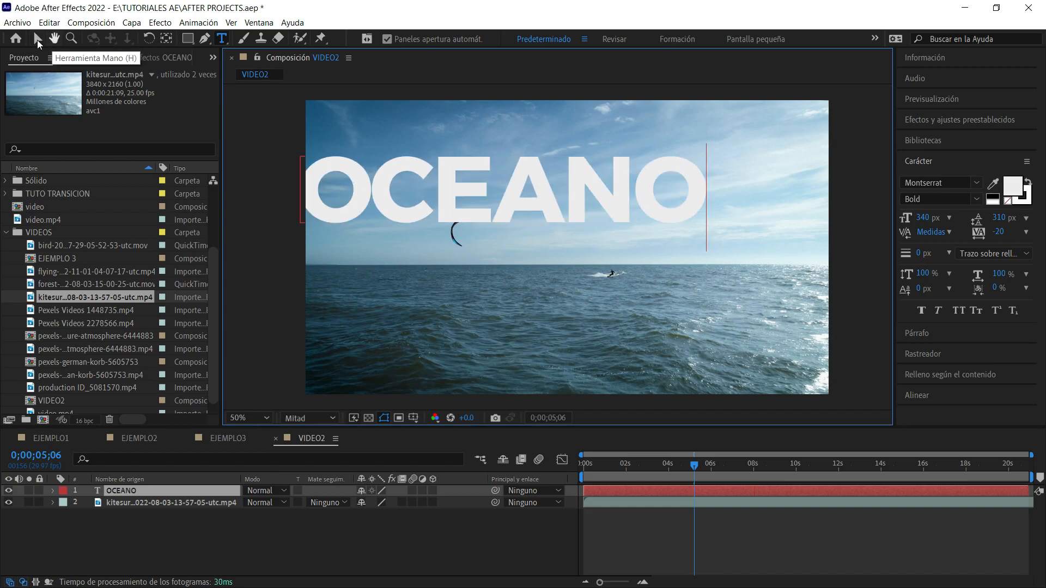
click(37, 38)
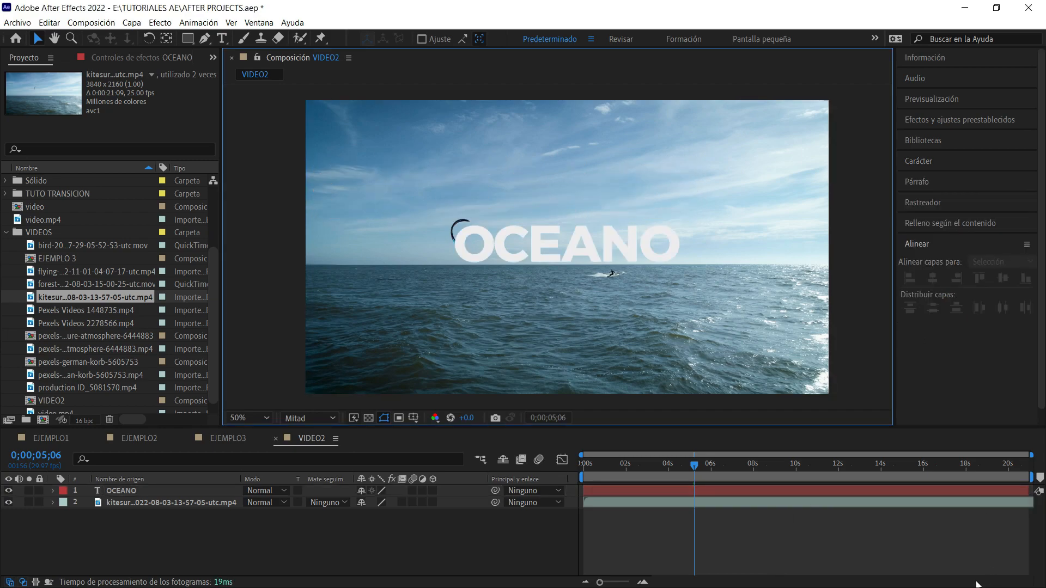
Precompose the OCEANO text layer as "OCEANO Comp. 1", transferring all attributes to the new composition.
click(607, 247)
key(ctrl+shift+c)
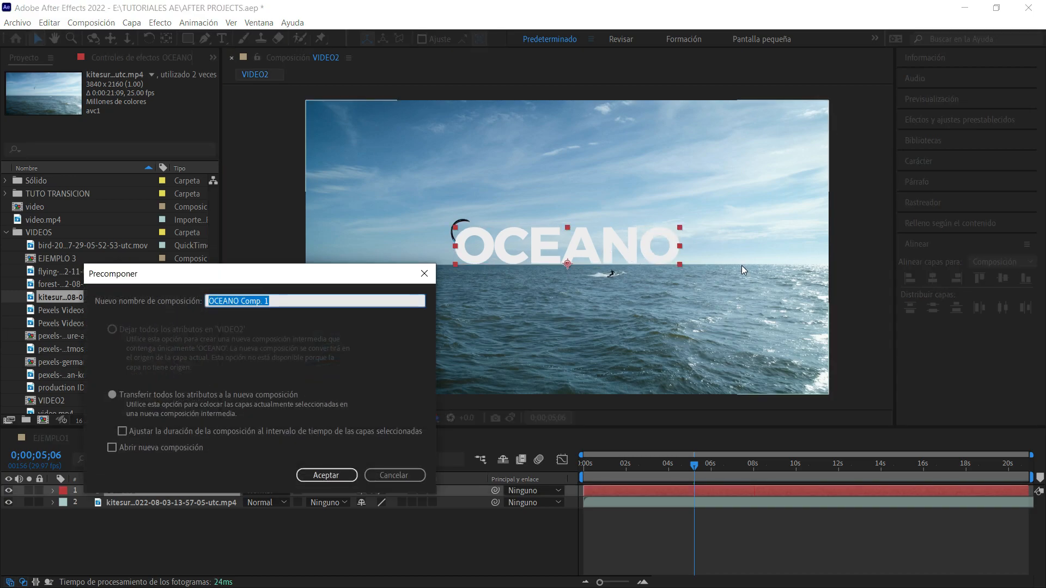
key(Return)
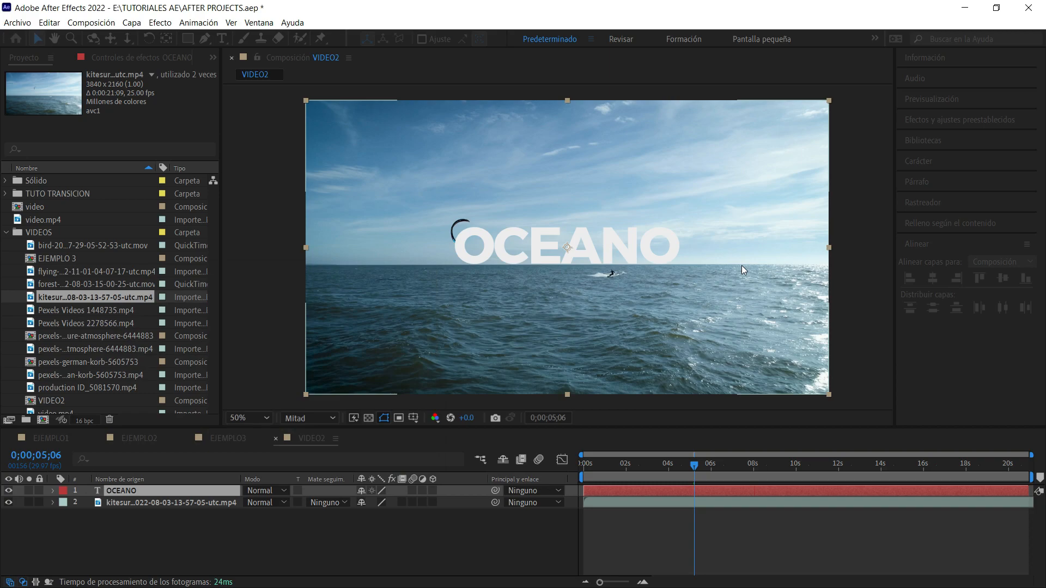
click(612, 226)
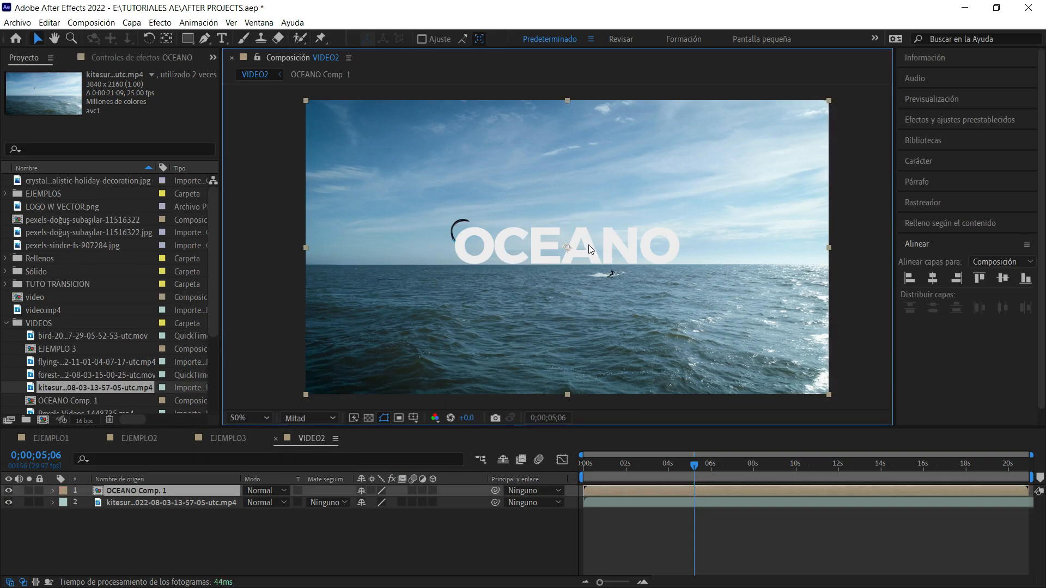
click(126, 491)
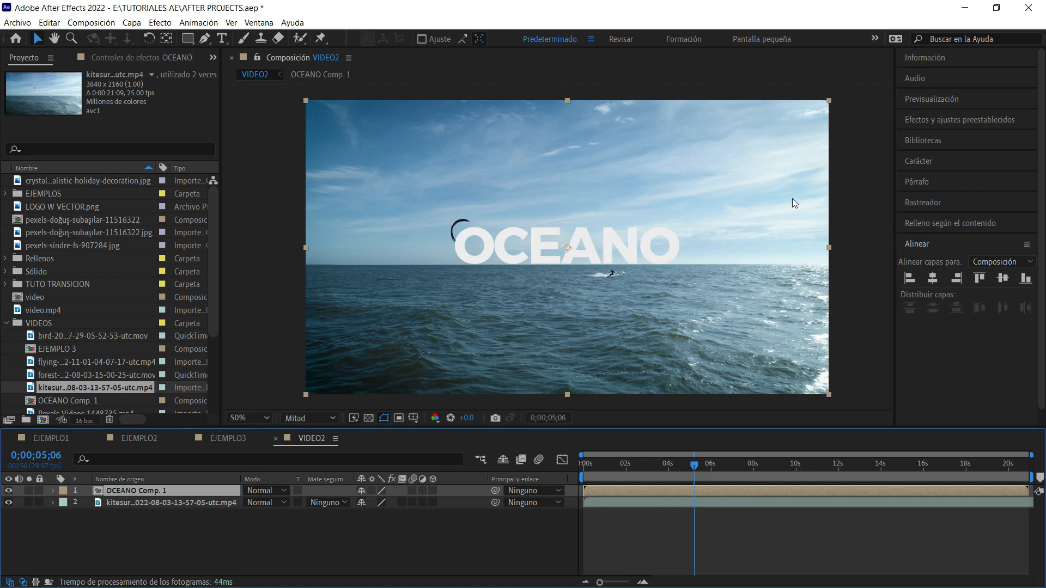
click(867, 213)
click(583, 207)
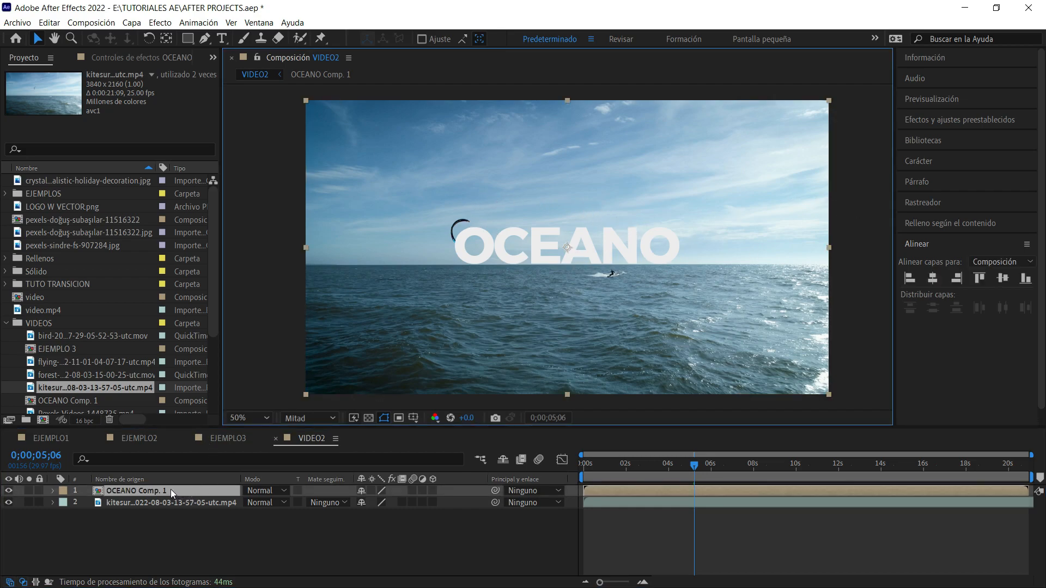
Inside OCEANO Comp. 1, show the OCEANO layer's Position and separate its dimensions.
click(129, 490)
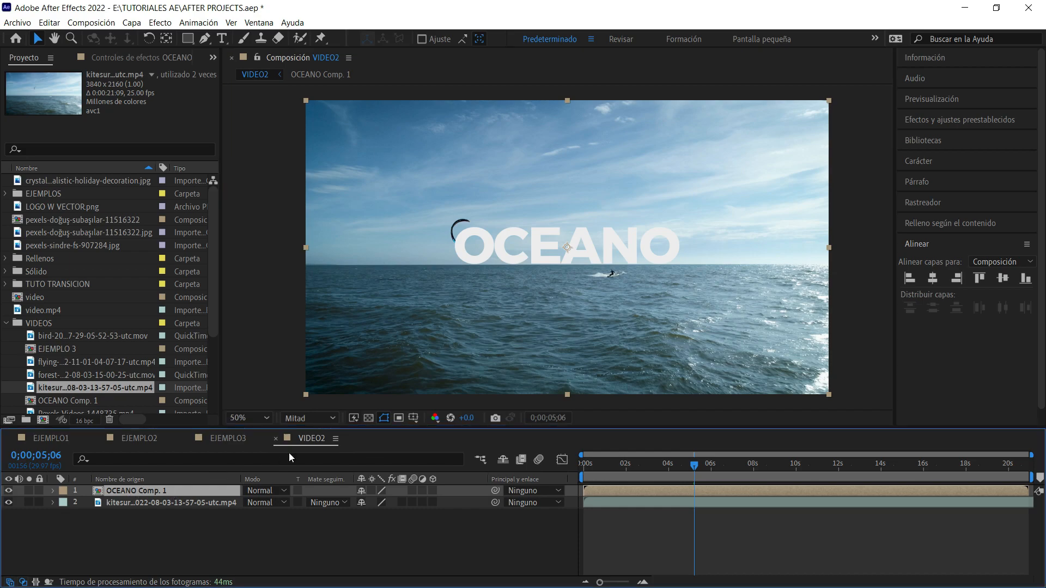
double_click(165, 490)
click(610, 246)
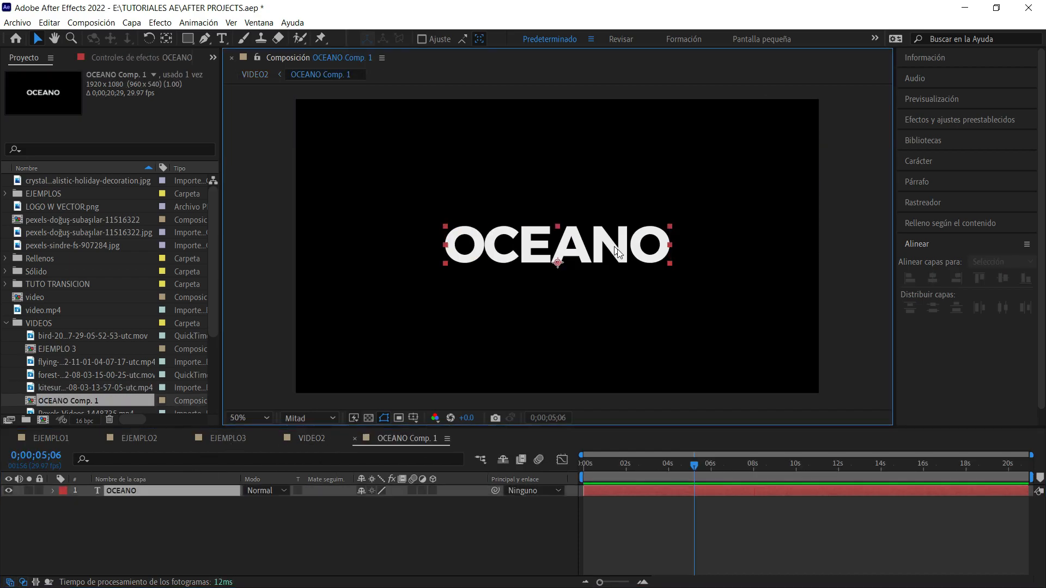
key(p)
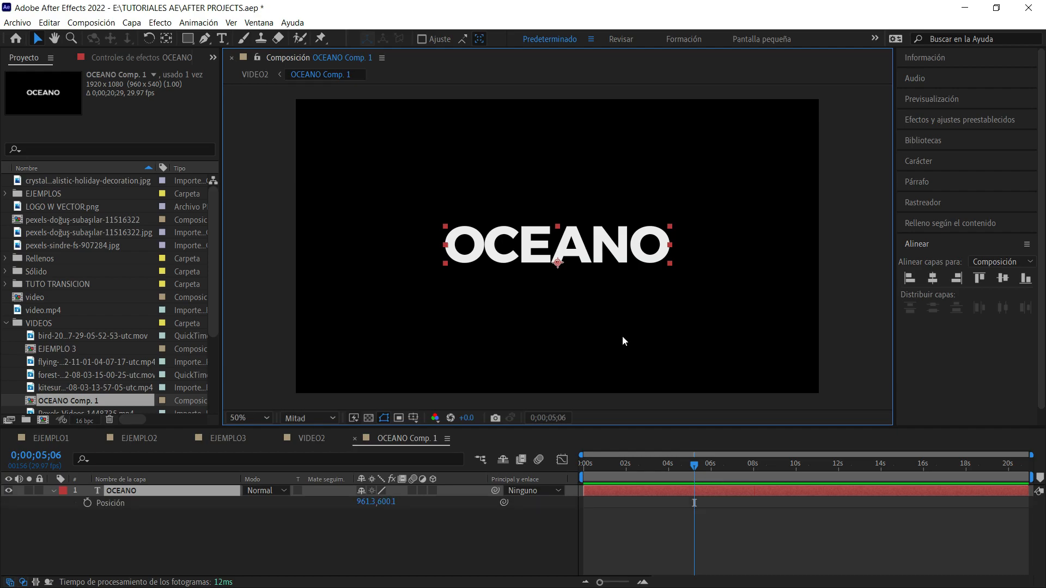
right_click(173, 500)
click(202, 353)
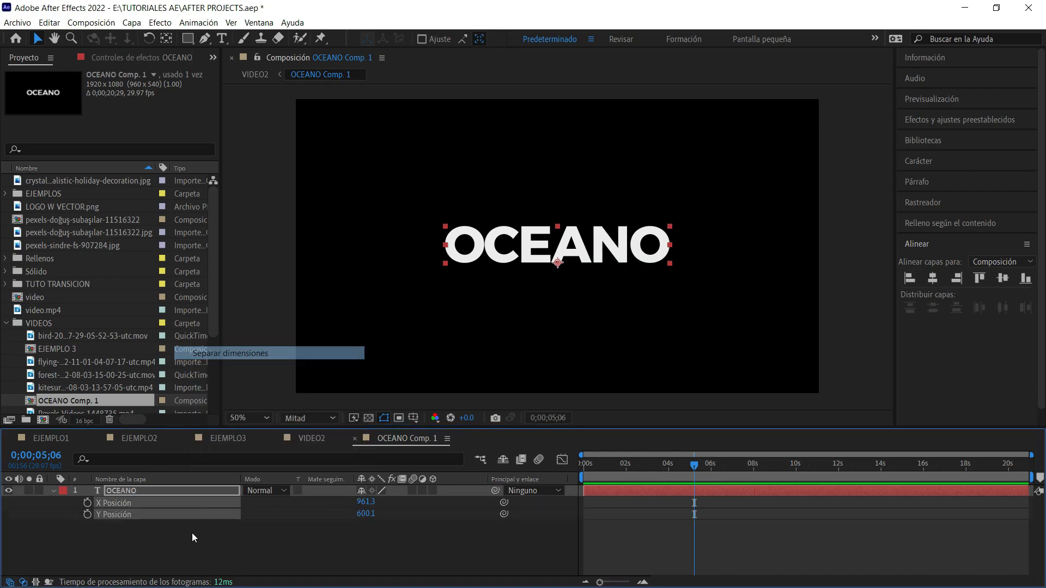
click(390, 538)
Keyframe the title's Y Position at 0;00;07;29 and lower the title to about Y 764 at 0;00;04;24.
drag(704, 466, 753, 488)
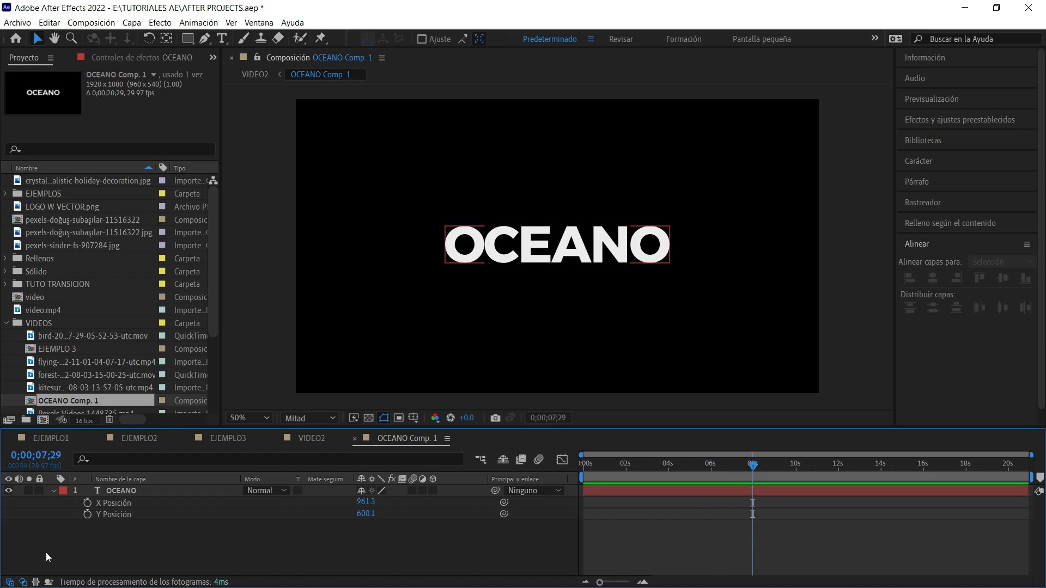
click(87, 514)
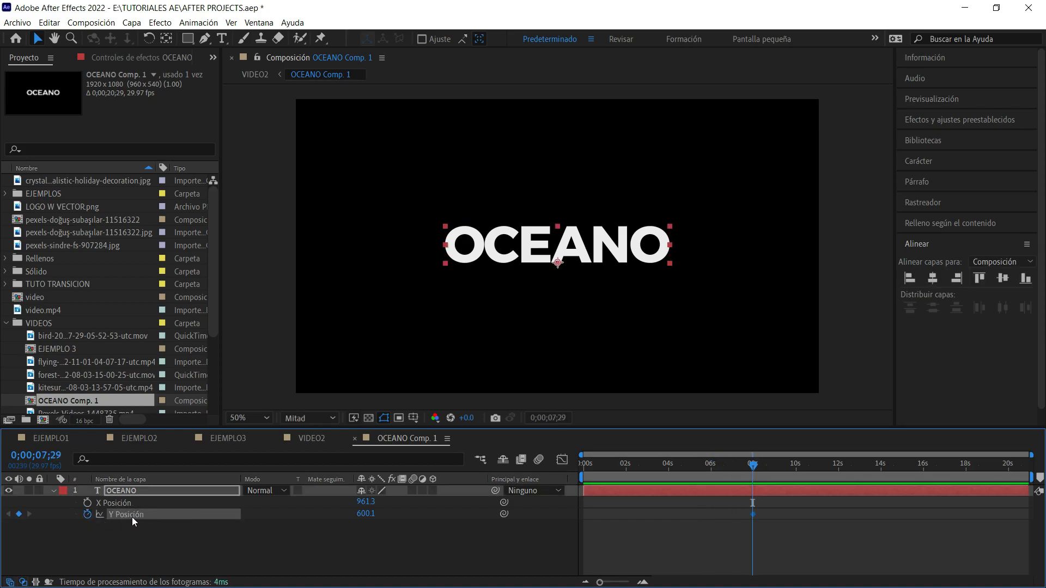
drag(754, 472, 689, 485)
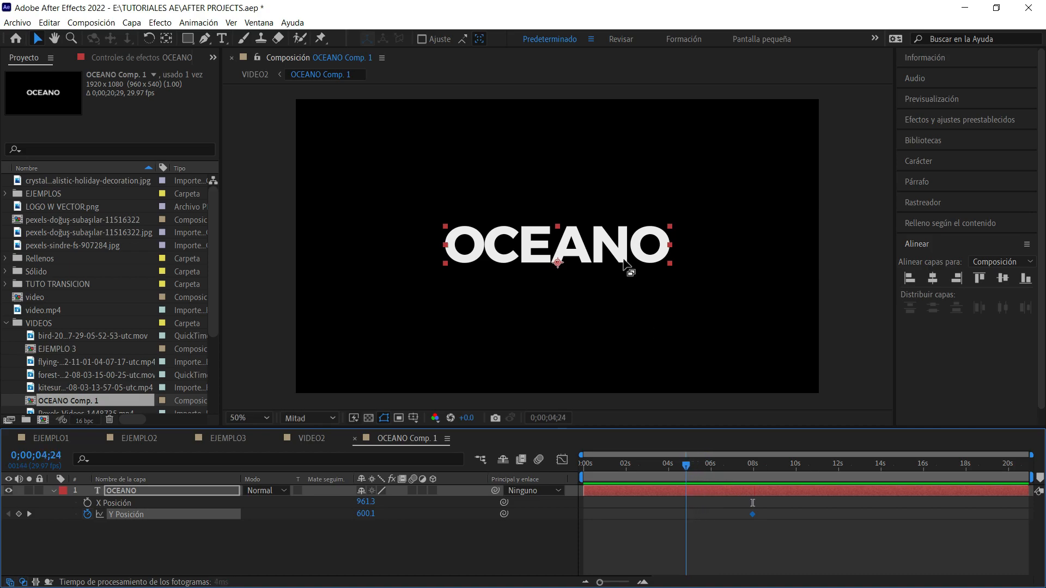
drag(610, 237, 610, 282)
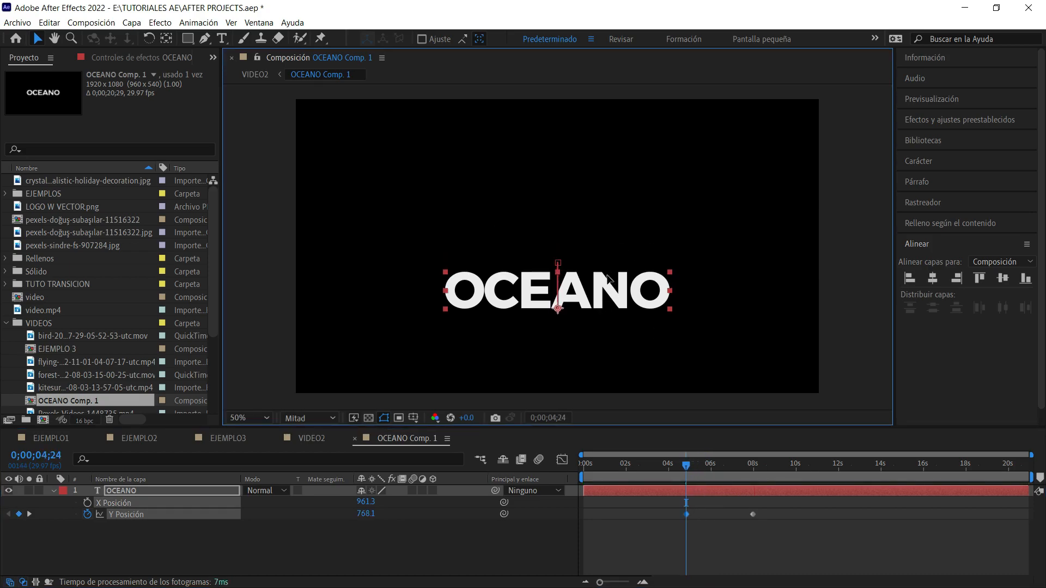
Apply Easy Ease to both Y Position keyframes and preview the rising title.
drag(769, 505, 660, 538)
right_click(688, 505)
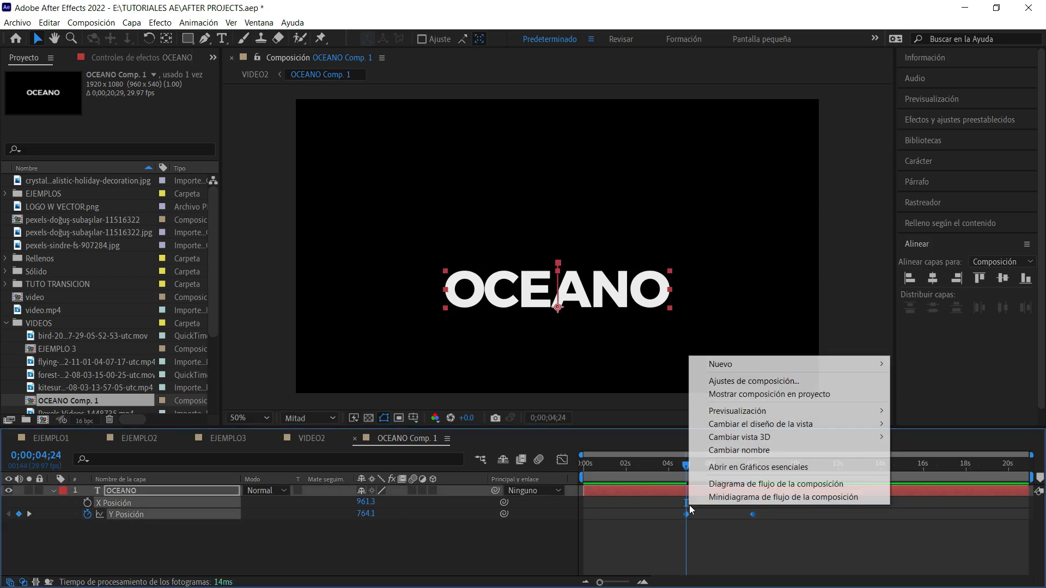
click(685, 514)
right_click(686, 514)
mouse_move(704, 505)
click(654, 453)
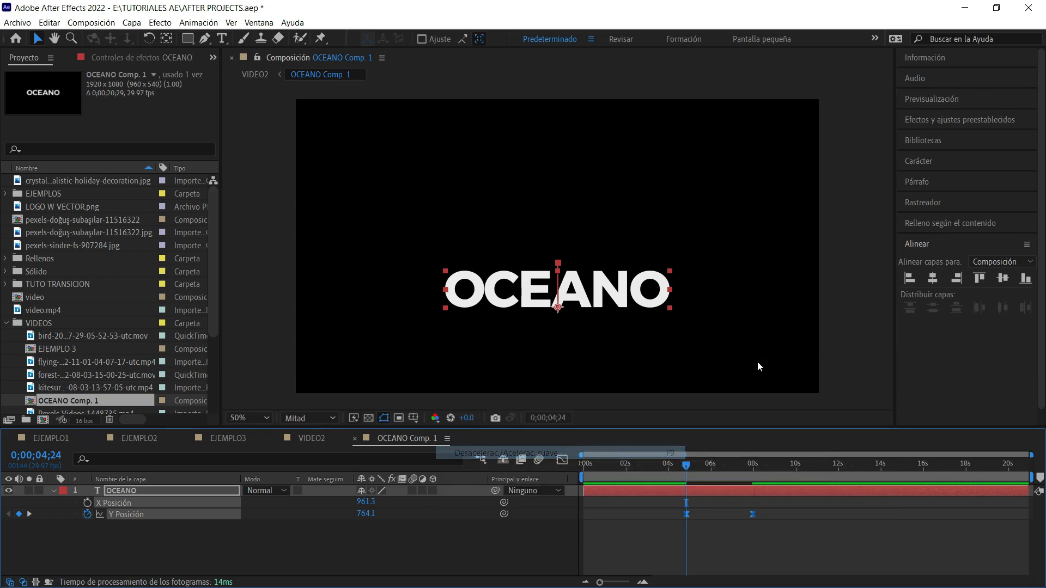
click(832, 278)
key(space)
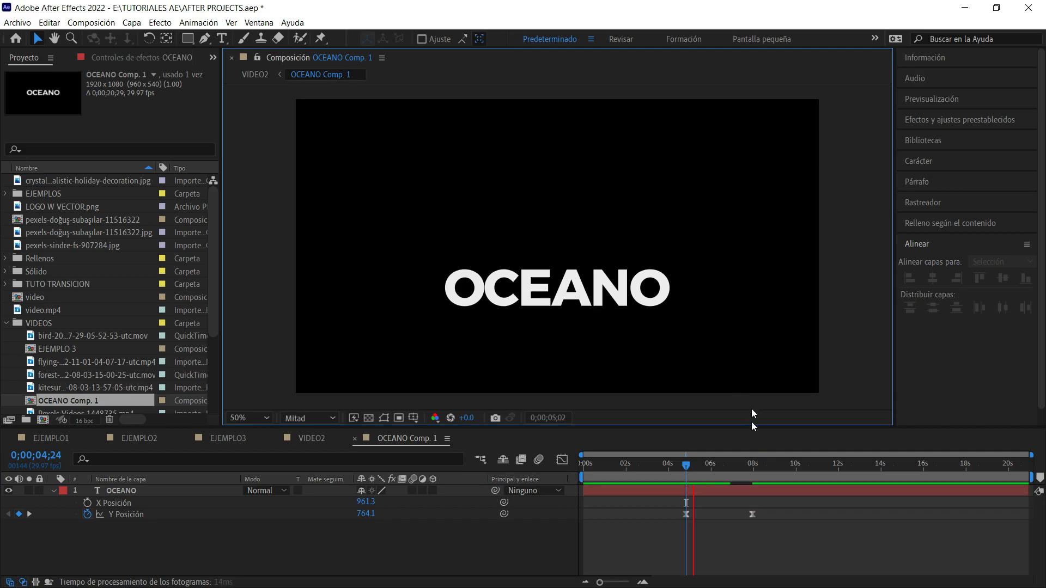
Lengthen both easing handles of the Y Position curve in the Graph Editor for a steeper middle and preview the motion.
click(753, 515)
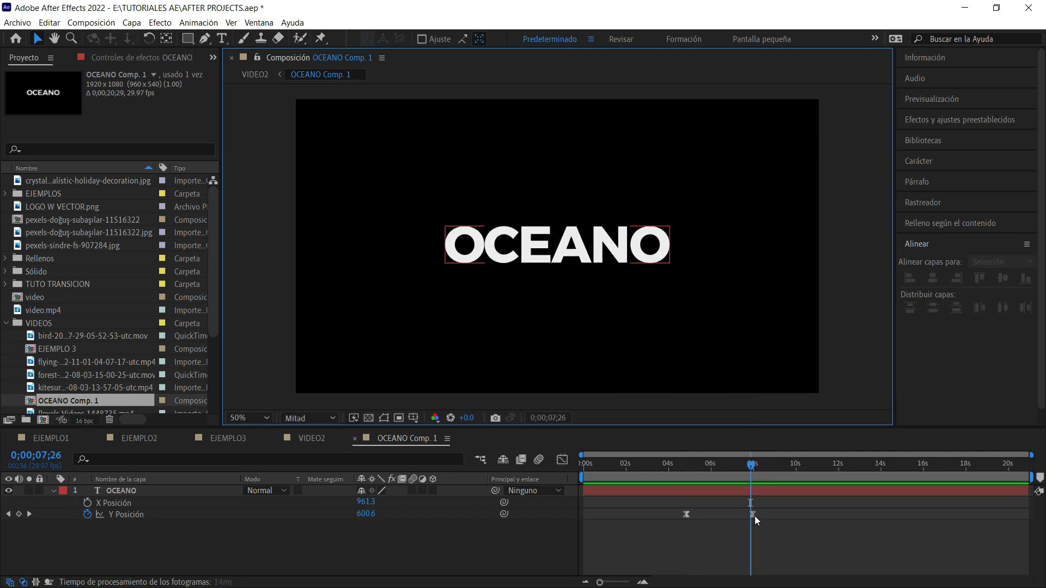
click(562, 459)
drag(730, 550, 704, 550)
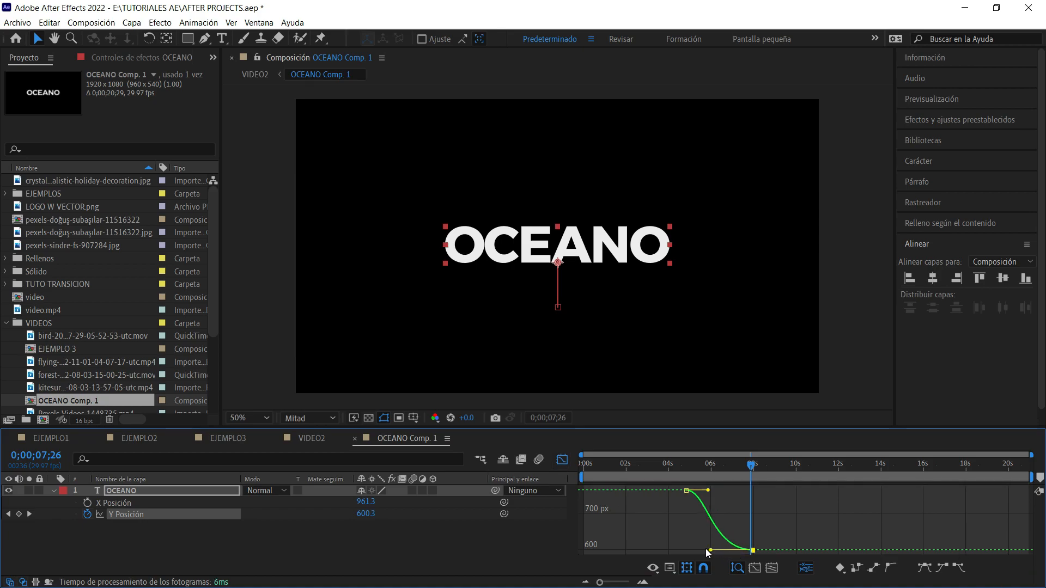
drag(708, 490, 716, 490)
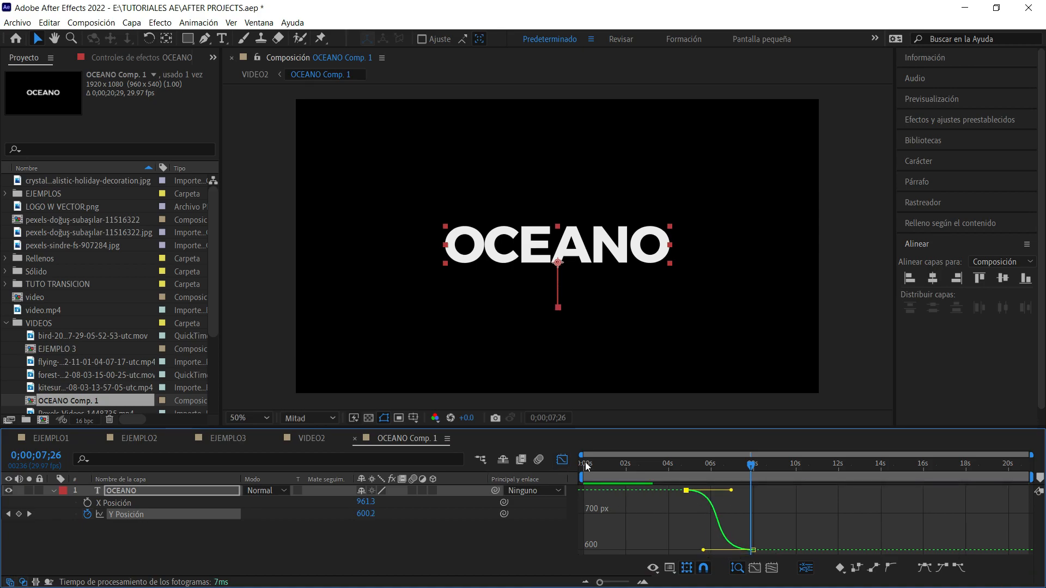
click(561, 459)
click(672, 465)
key(space)
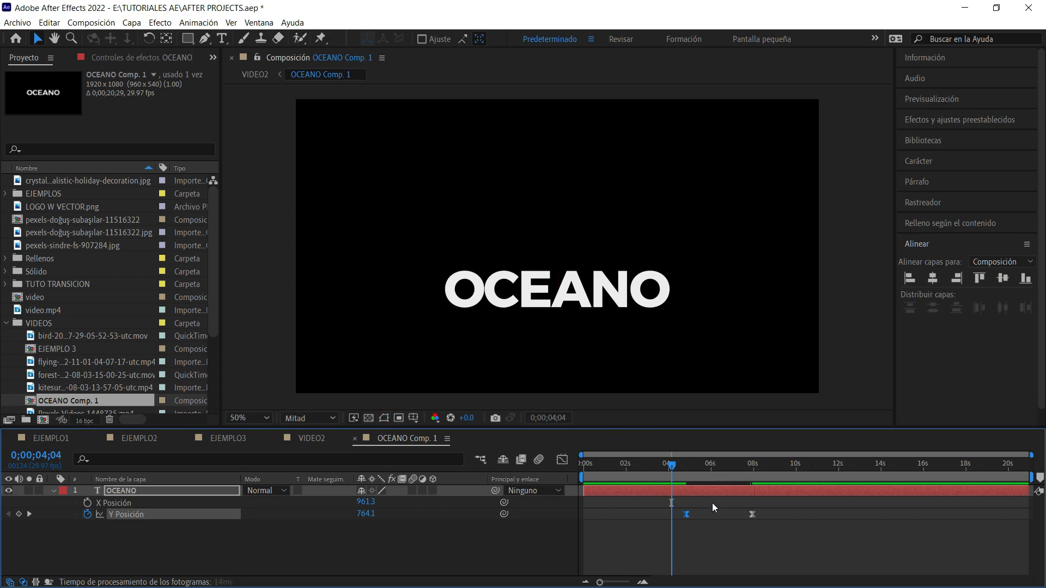
click(721, 533)
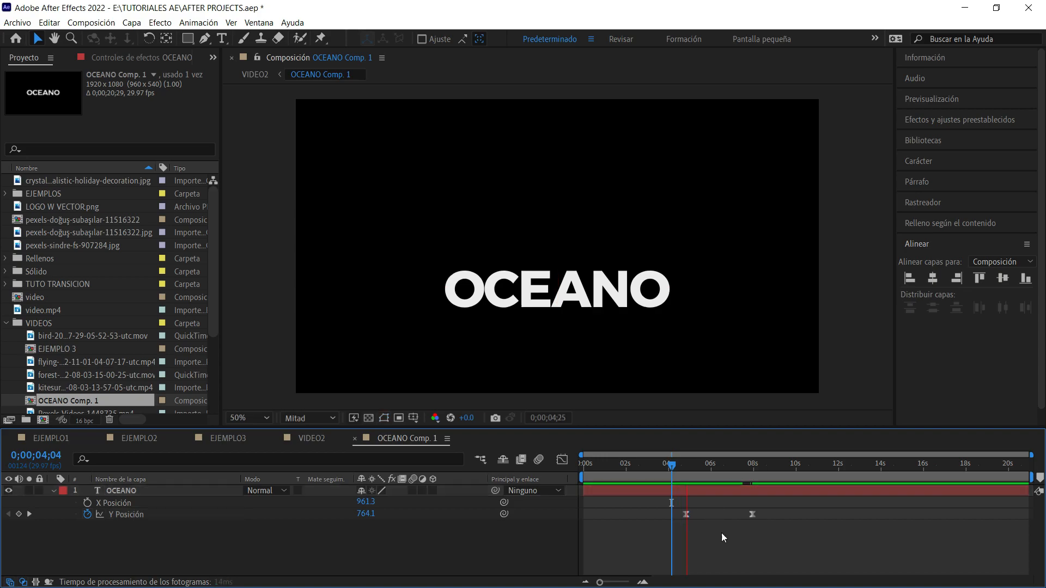
Move the final Y Position keyframe earlier to about 0;00;06;07 and preview the faster rise.
click(752, 514)
drag(752, 514, 716, 514)
click(685, 465)
key(space)
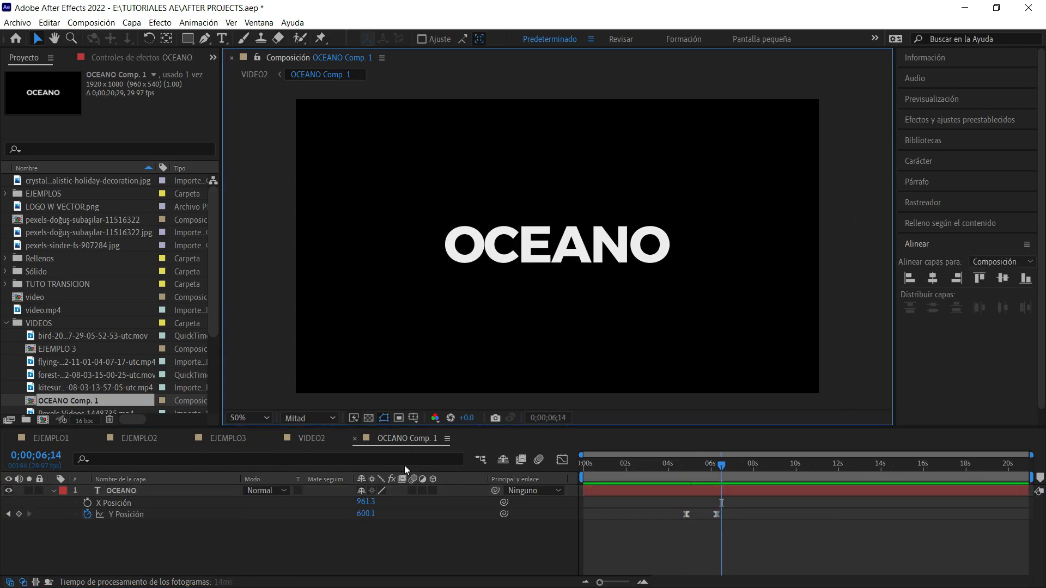
Return to VIDEO2, preview the OCEANO title rising over the footage, and go back to 0;00;04;17.
click(309, 437)
click(873, 209)
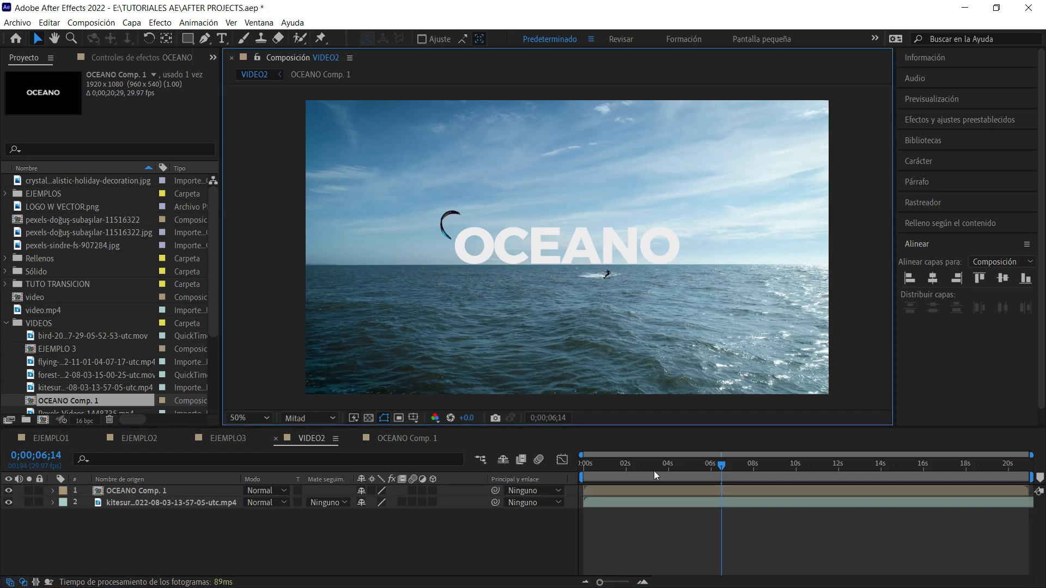
mouse_move(718, 468)
mouse_down()
mouse_move(678, 477)
mouse_move(750, 476)
mouse_move(716, 482)
mouse_up()
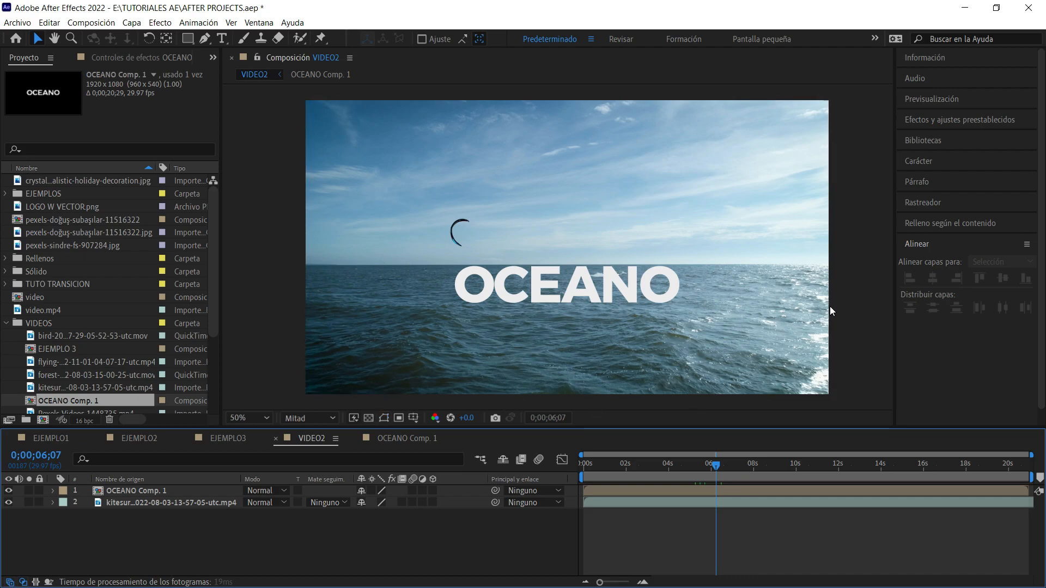
key(space)
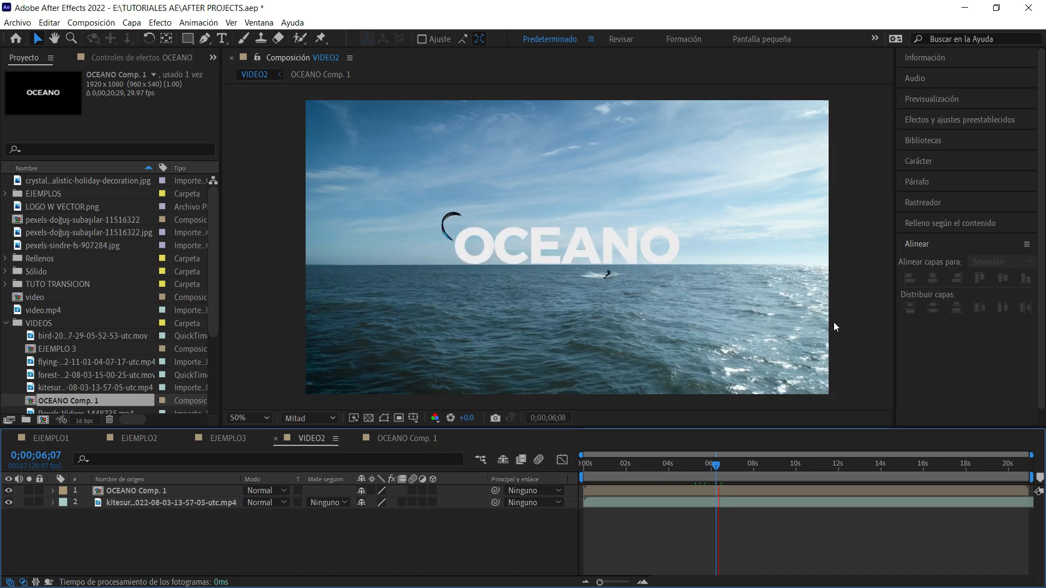
drag(723, 469, 677, 472)
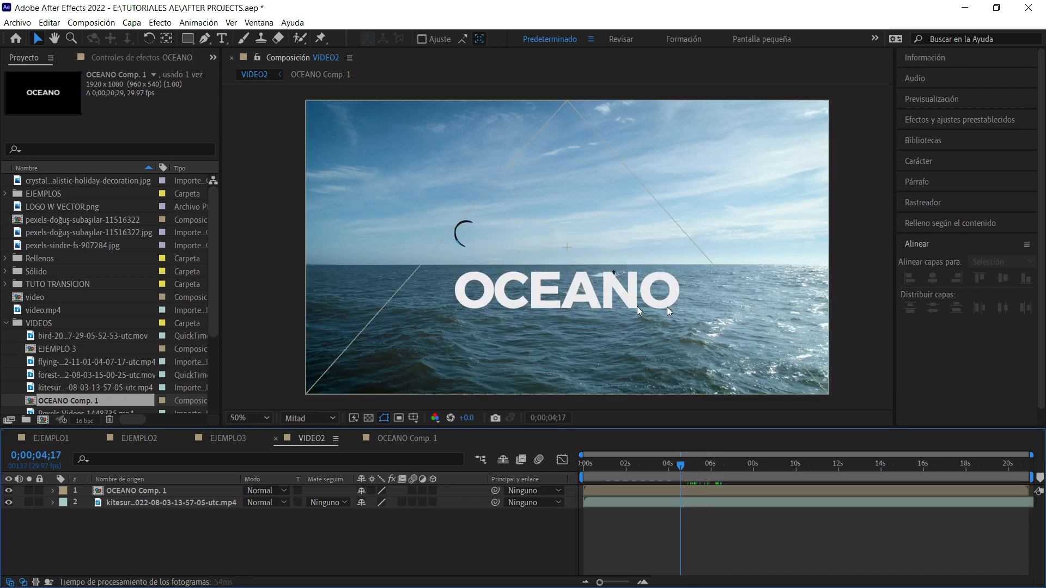
click(855, 173)
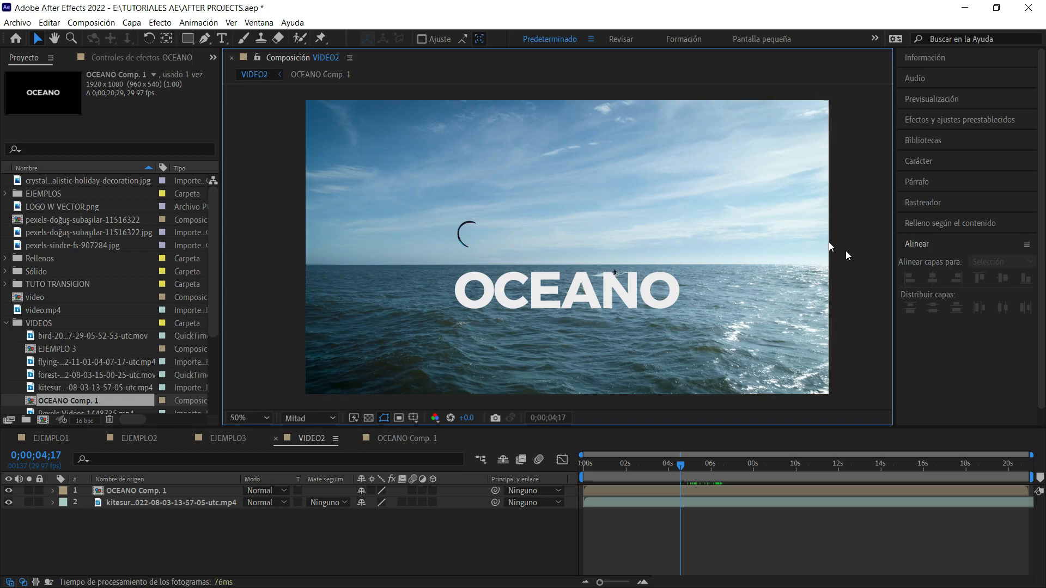
Draw a red rectangle shape from the horizon line downward, wide and tall enough to cover the whole OCEANO title.
click(188, 38)
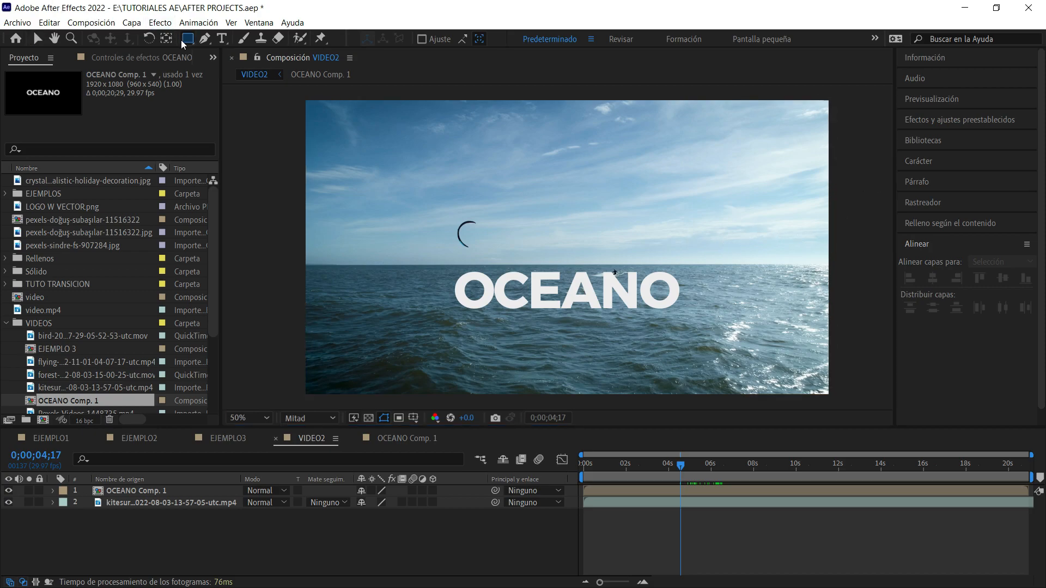
key(z)
click(659, 291)
key(h)
drag(659, 291, 831, 273)
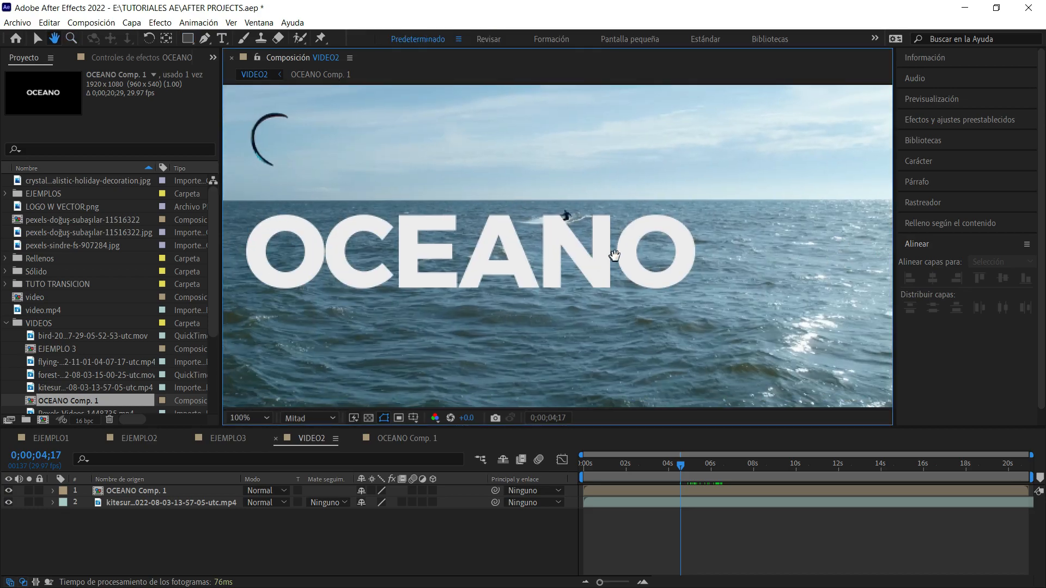
key(v)
click(186, 39)
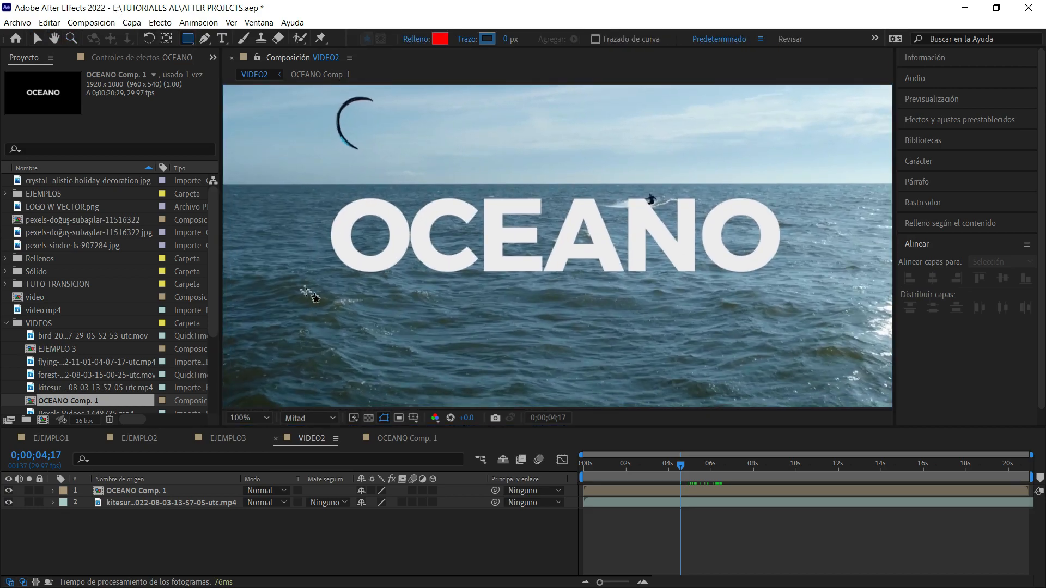
click(537, 307)
drag(536, 308, 849, 183)
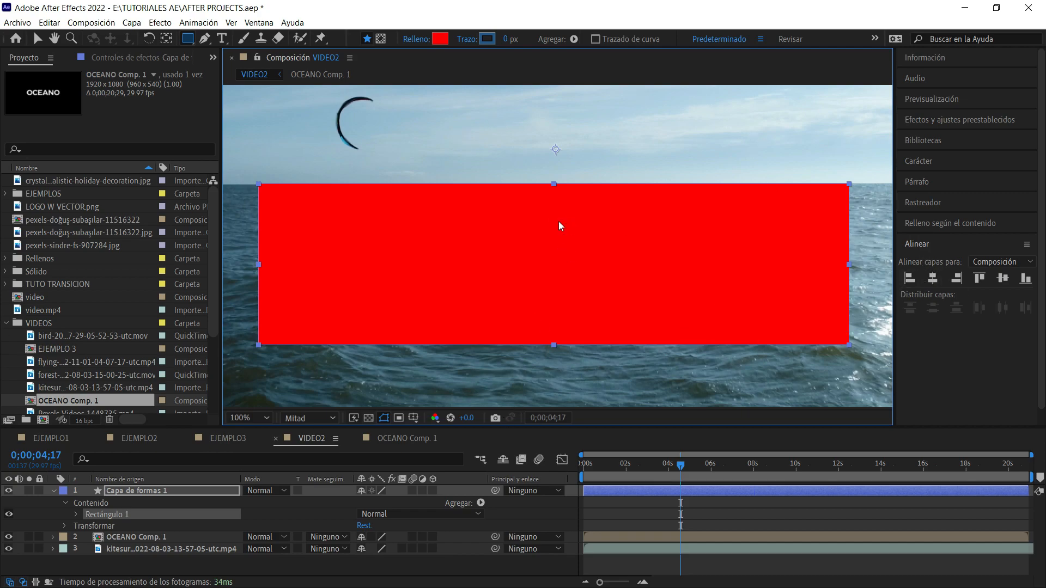
key(v)
key(comma)
click(850, 193)
drag(739, 201, 731, 233)
Collapse the shape layer and set the OCEANO Comp. 1 track matte to inverted alpha of Capa de formas 1.
click(47, 492)
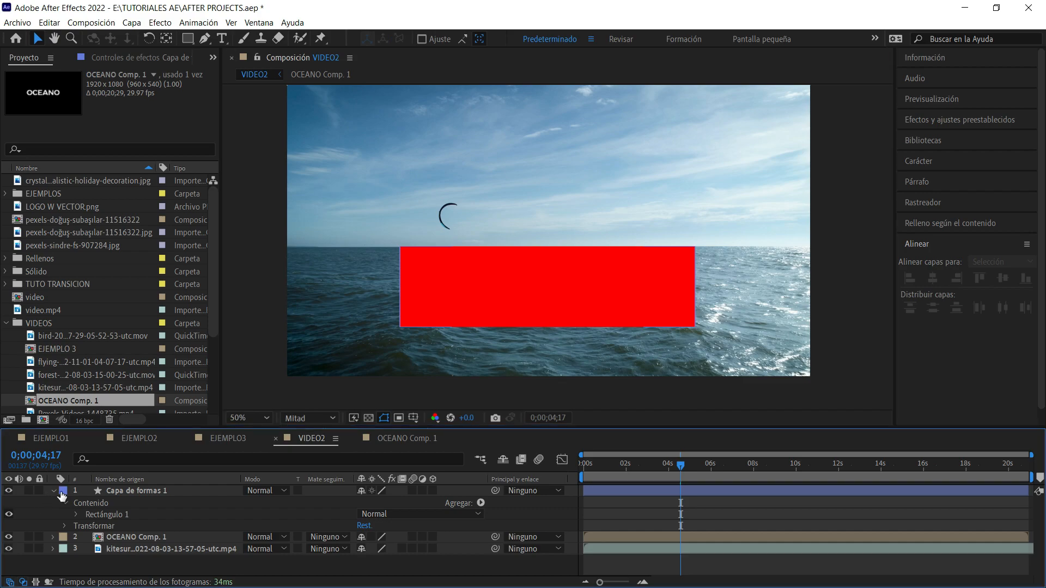
click(53, 491)
click(161, 504)
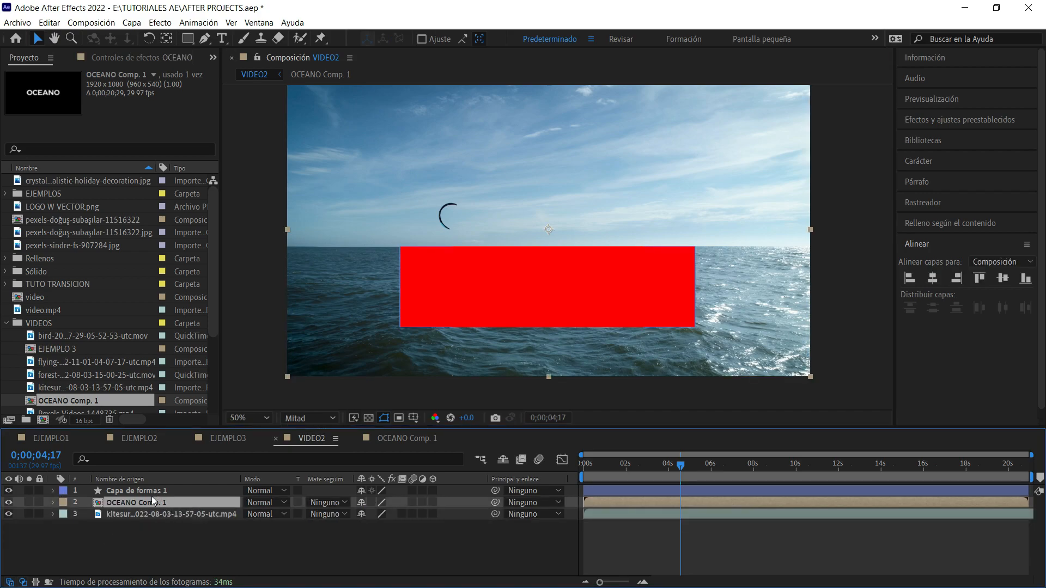
click(152, 490)
click(160, 504)
click(327, 502)
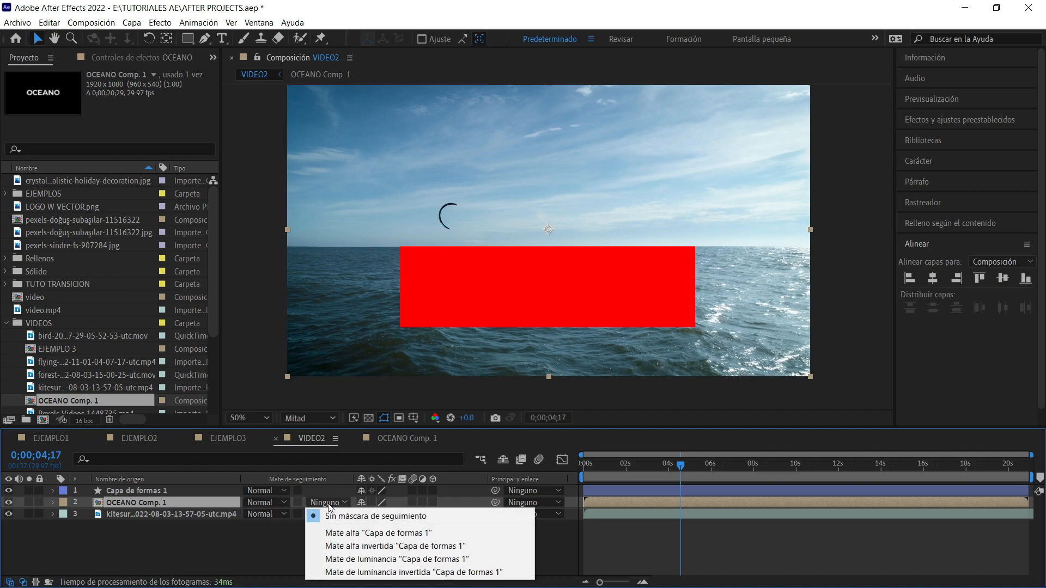
click(339, 545)
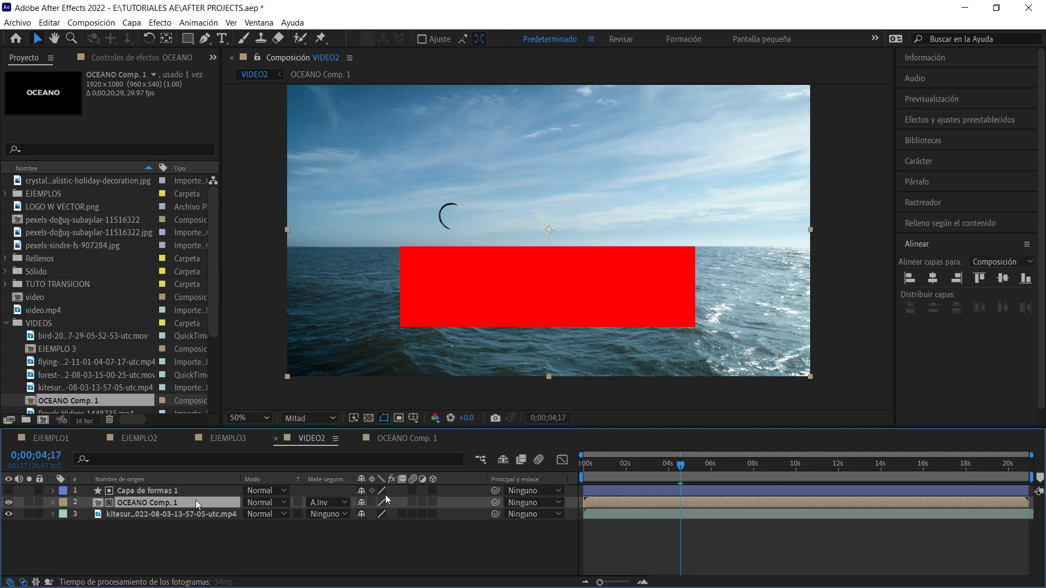
click(545, 524)
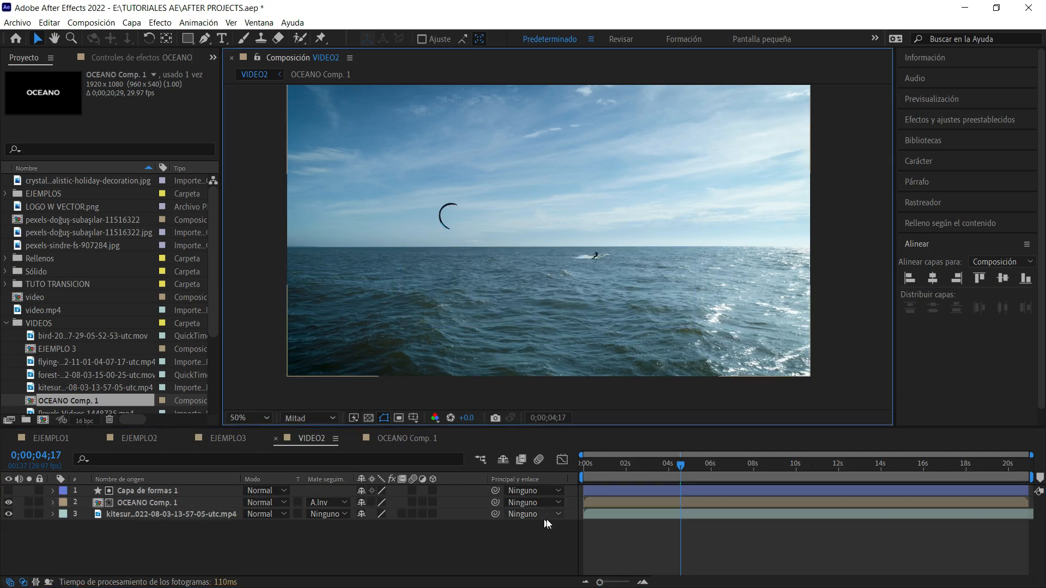
Scrub the matted title to 0;00;08;05 and lower the composition preview resolution to Tercio.
click(715, 467)
drag(723, 473, 765, 472)
click(850, 189)
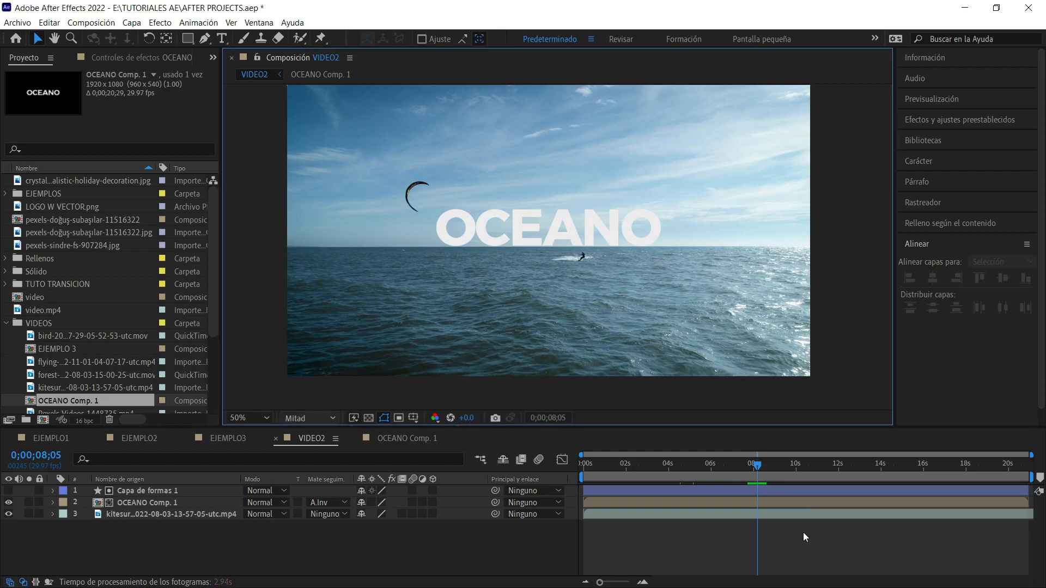
click(308, 418)
click(327, 483)
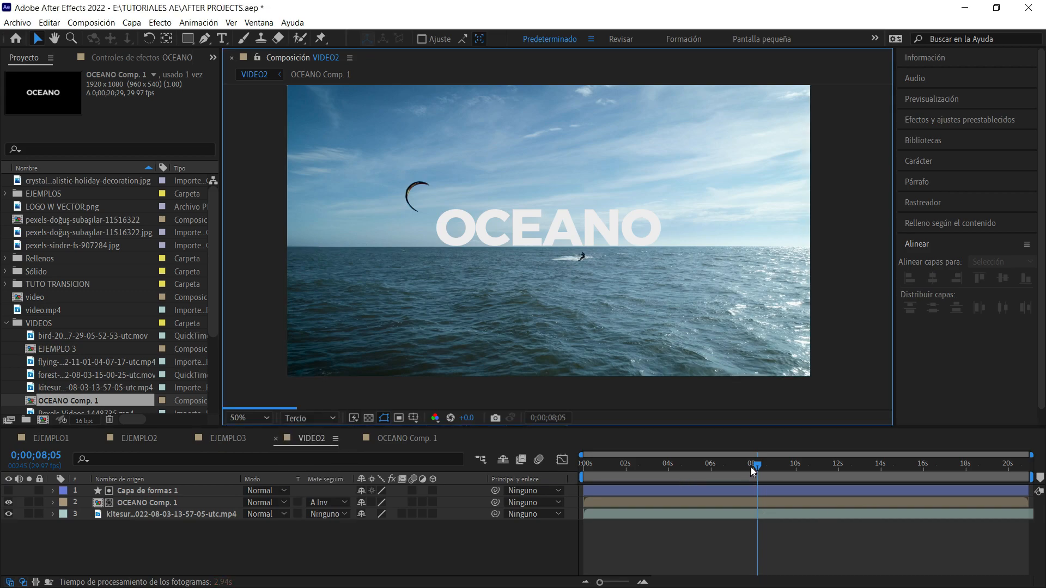
Preview the title emerging from behind the horizon starting at 0;00;04;29, and stop at 0;00;06;05.
mouse_move(708, 466)
mouse_down()
mouse_move(678, 468)
mouse_move(688, 469)
mouse_up()
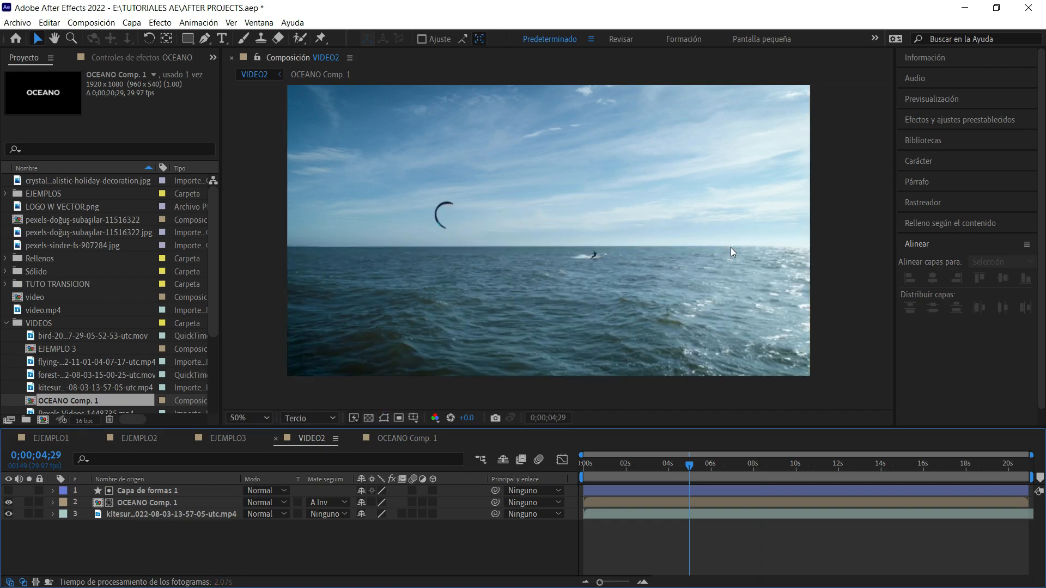
key(space)
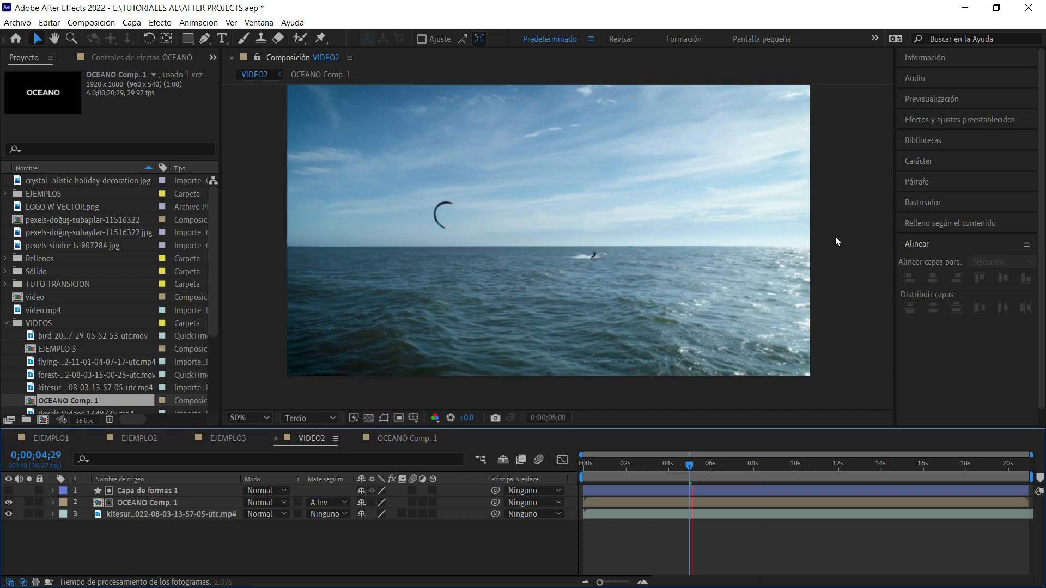
key(space)
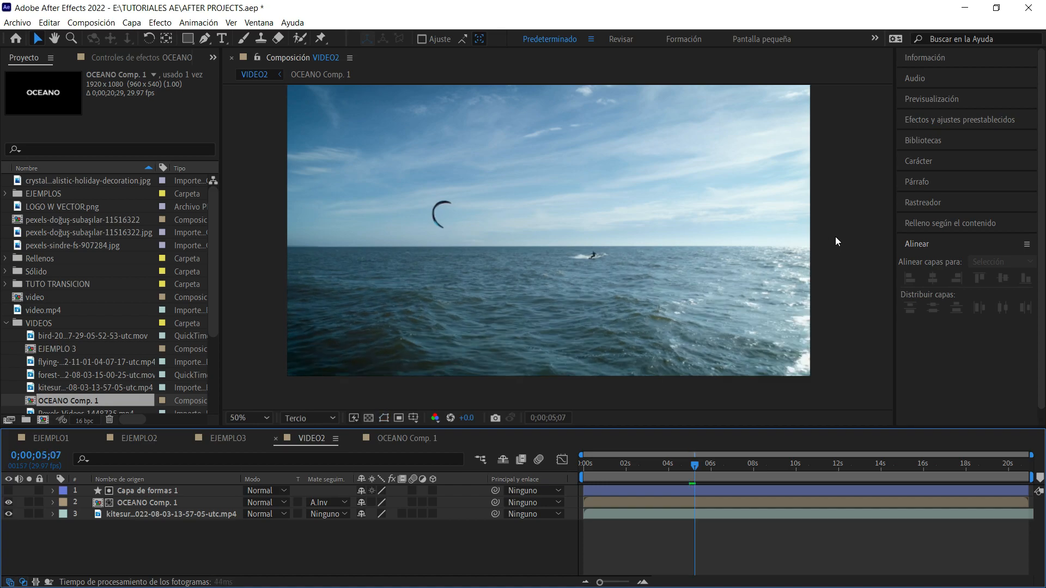
key(space)
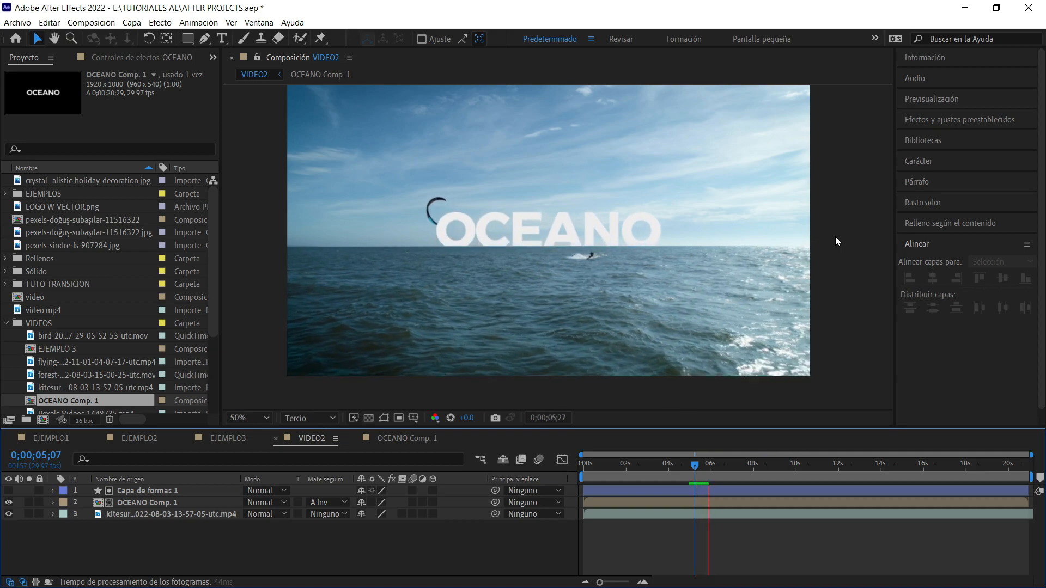
key(space)
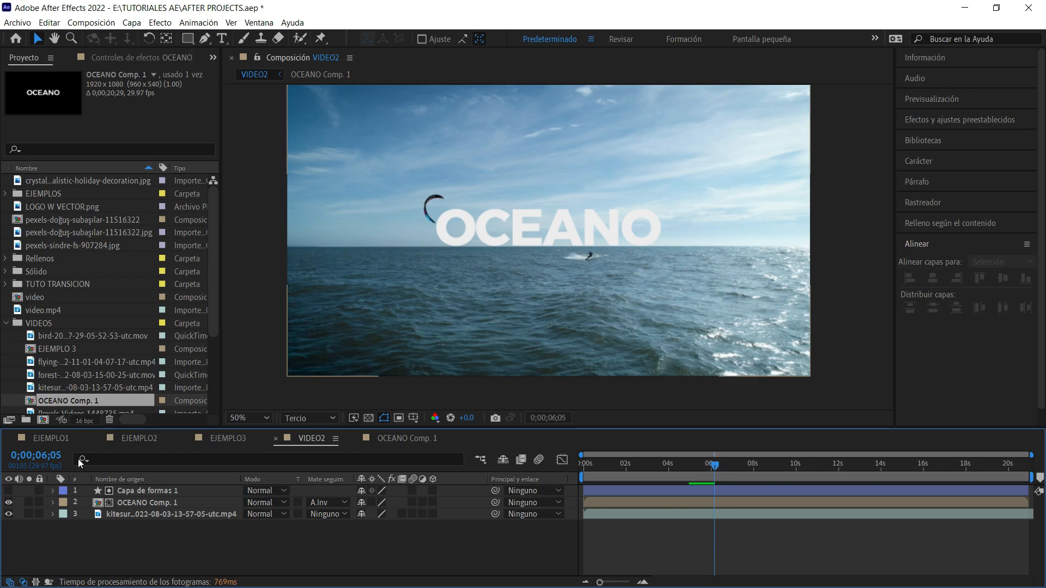
Select the OCEANO Comp. 1 layer in VIDEO2.
click(140, 501)
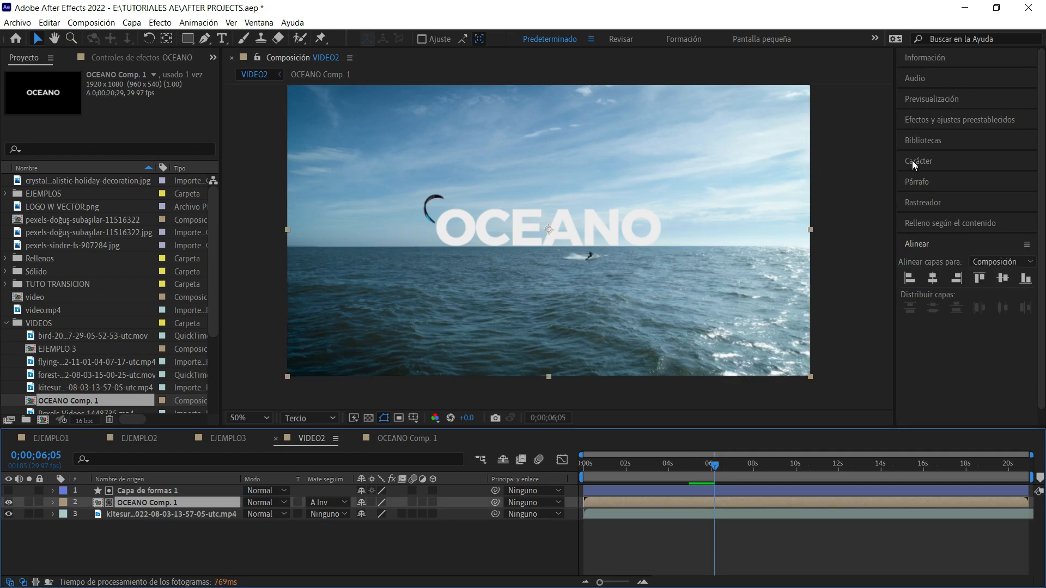
click(846, 172)
click(606, 228)
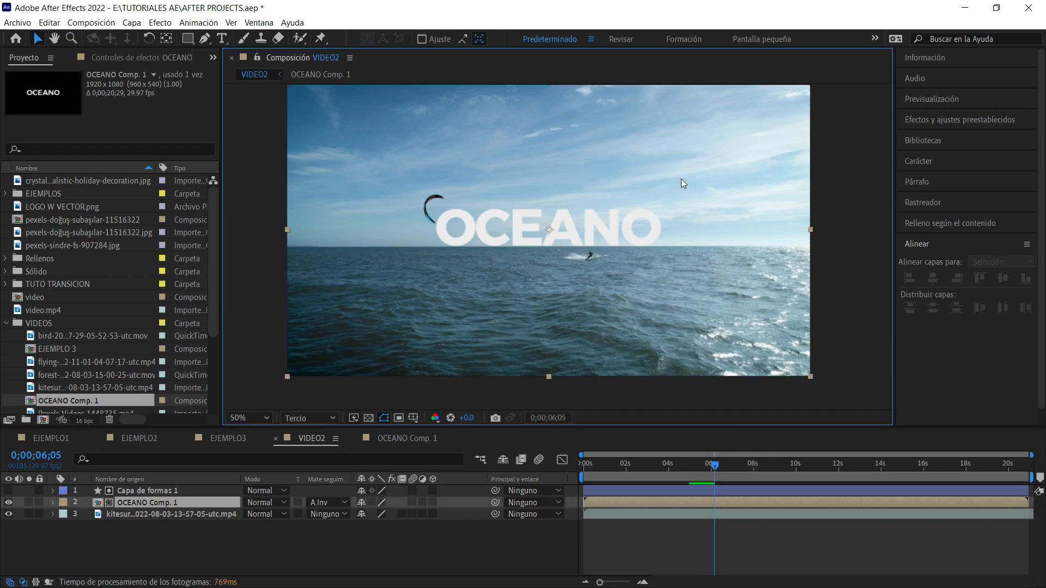
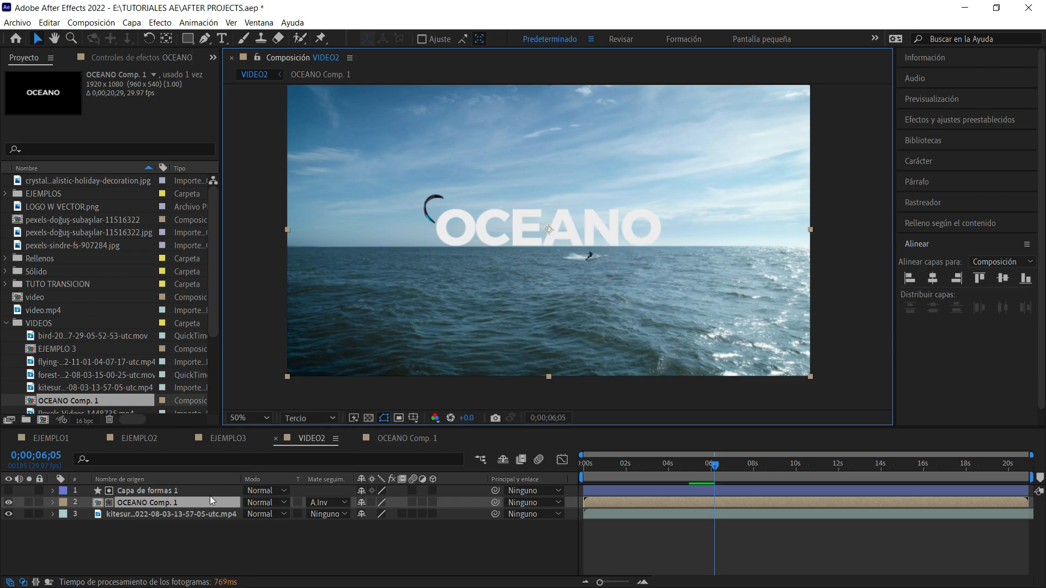
Duplicate the Capa de formas 1 matte and its OCEANO Comp. 1 layer in VIDEO2 and clear the selection.
ctrl+click(188, 490)
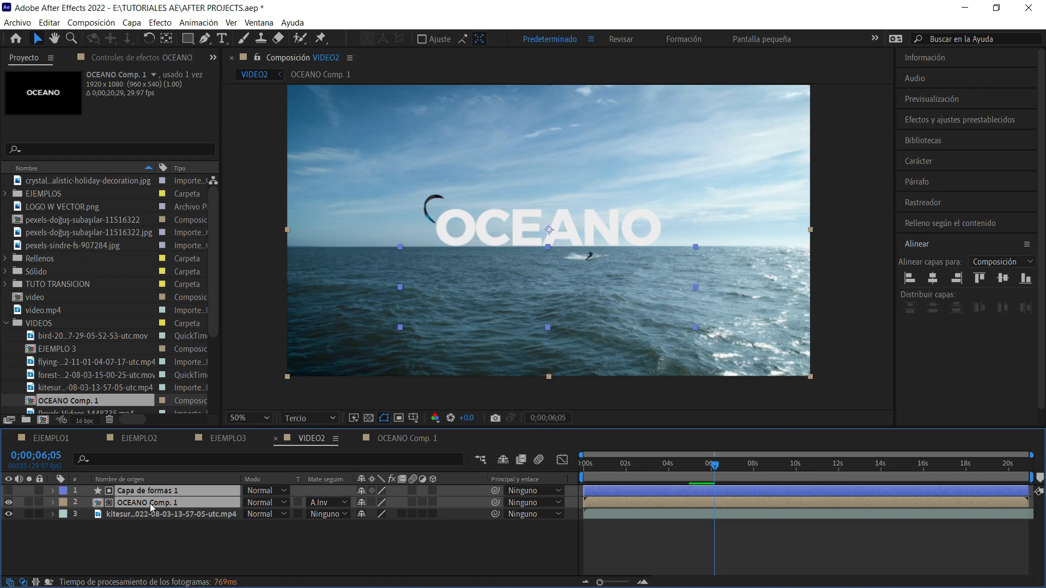
key(ctrl+d)
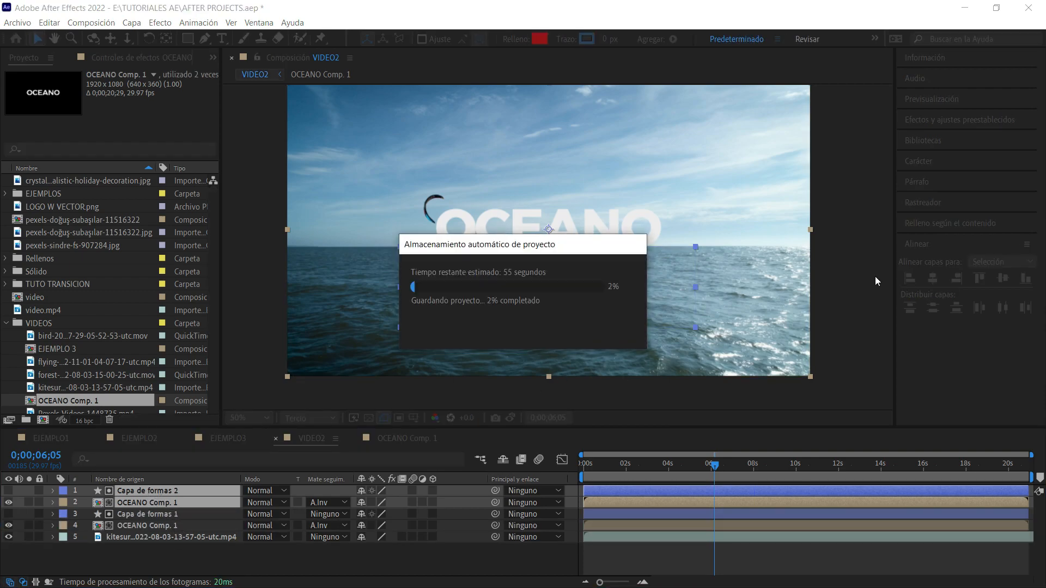
click(873, 194)
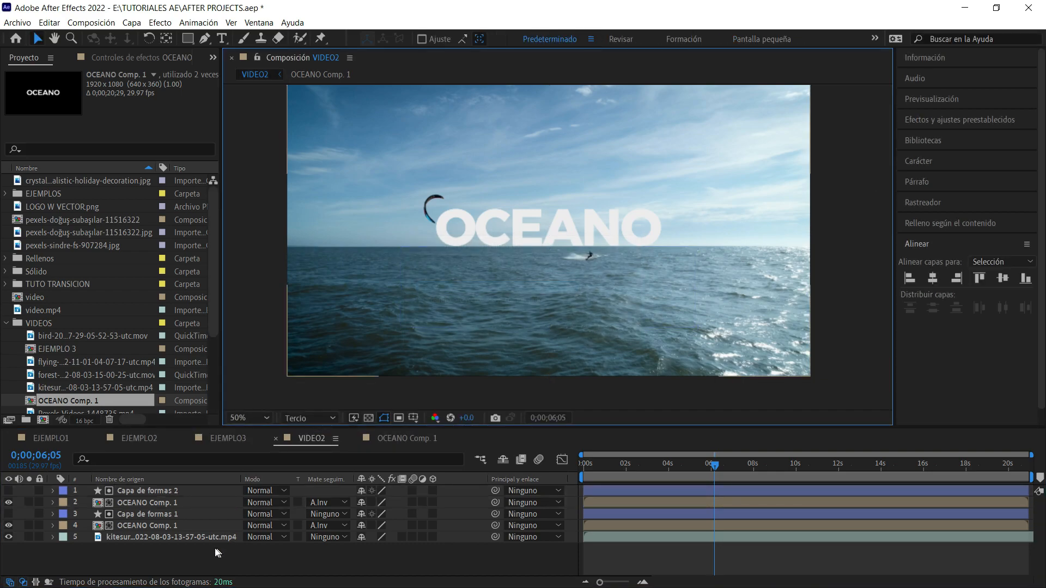
Flip the upper OCEANO Comp. 1 duplicate vertically by setting its scale to 100, -100%.
click(188, 501)
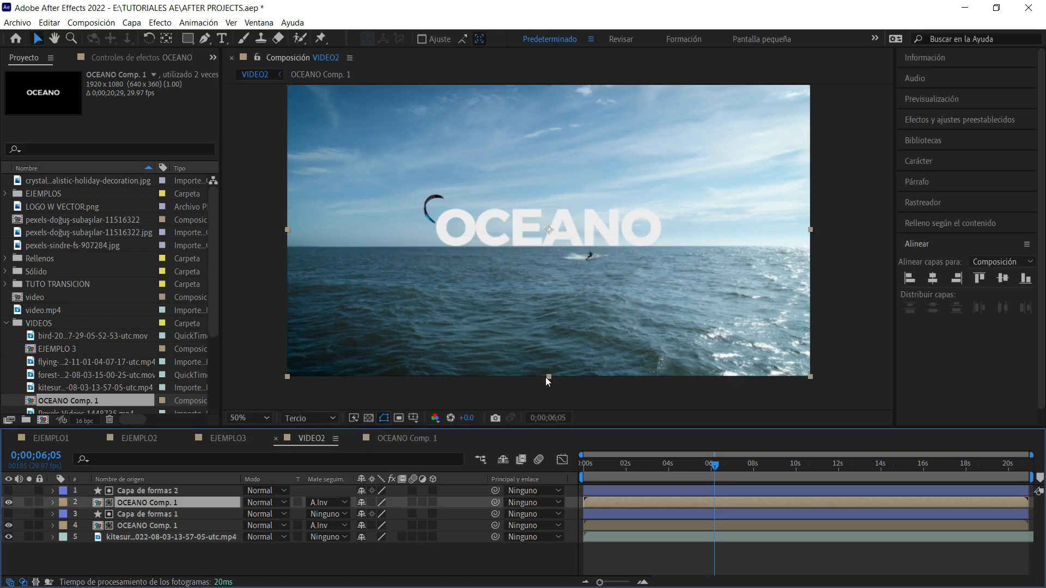
key(s)
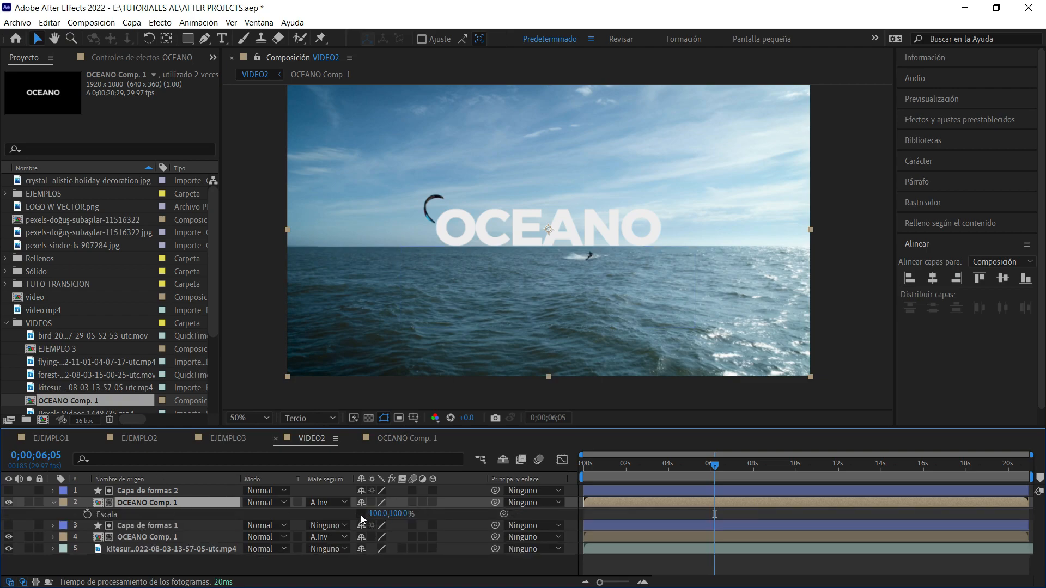
click(398, 513)
key(Return)
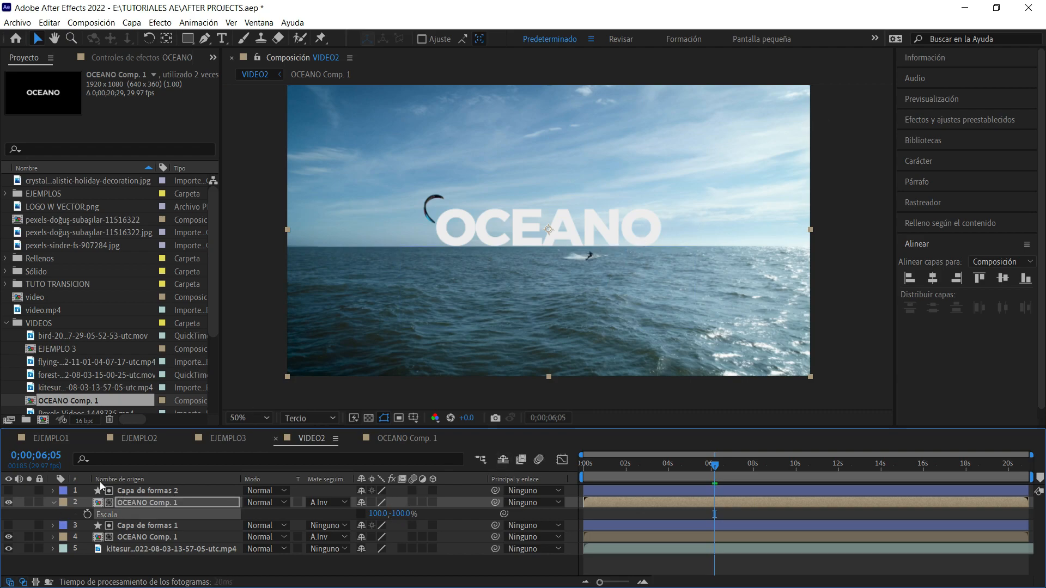
Change the flipped OCEANO Comp. 1 track matte to alpha of Capa de formas 2.
click(146, 491)
click(313, 504)
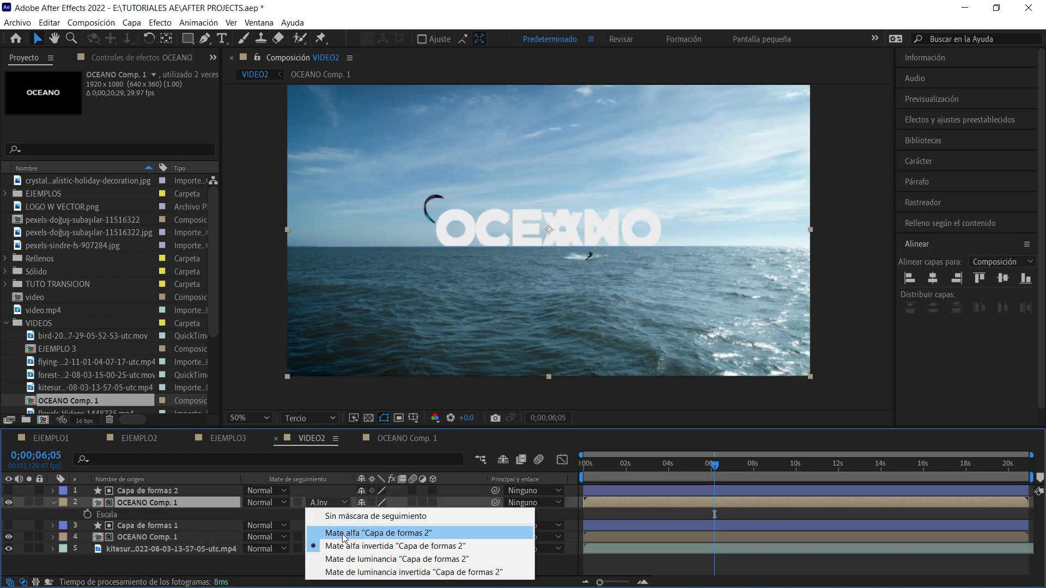
click(356, 533)
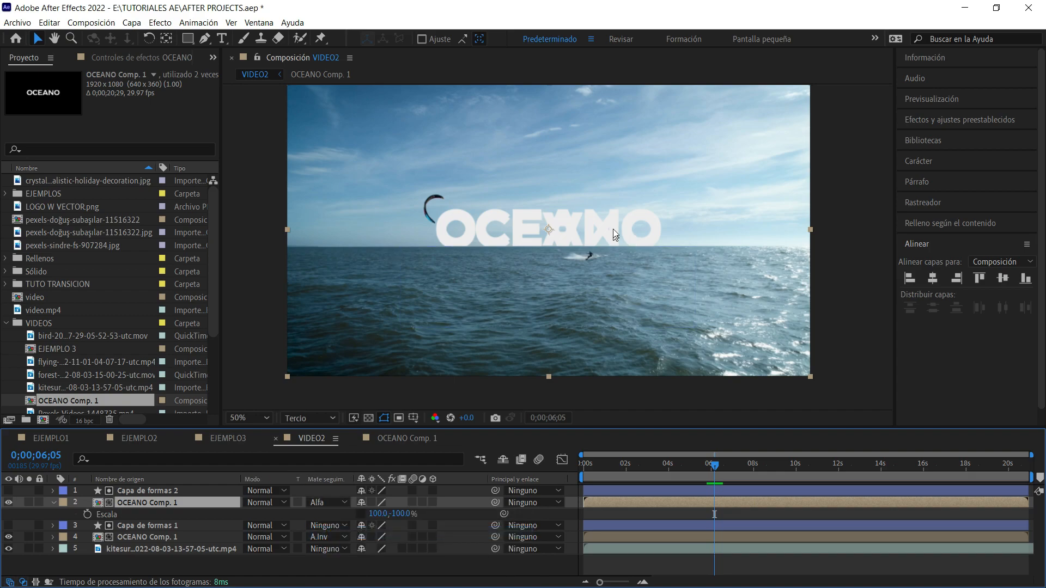
Move the flipped title directly beneath the upright OCEANO, below the horizon, and scrub the reflection to 0;00;06;11.
click(600, 223)
drag(601, 238, 602, 257)
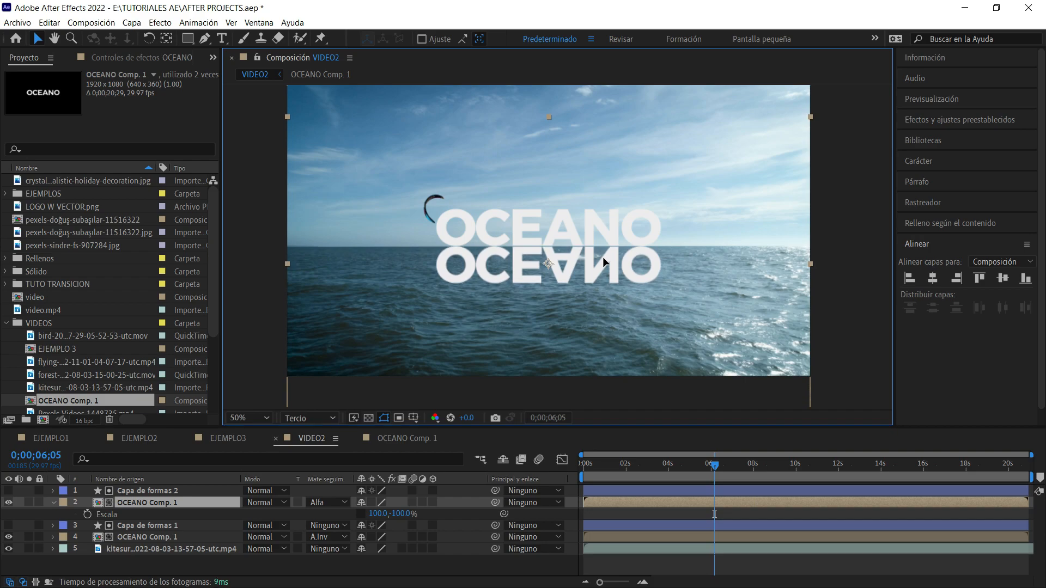
click(871, 246)
click(691, 464)
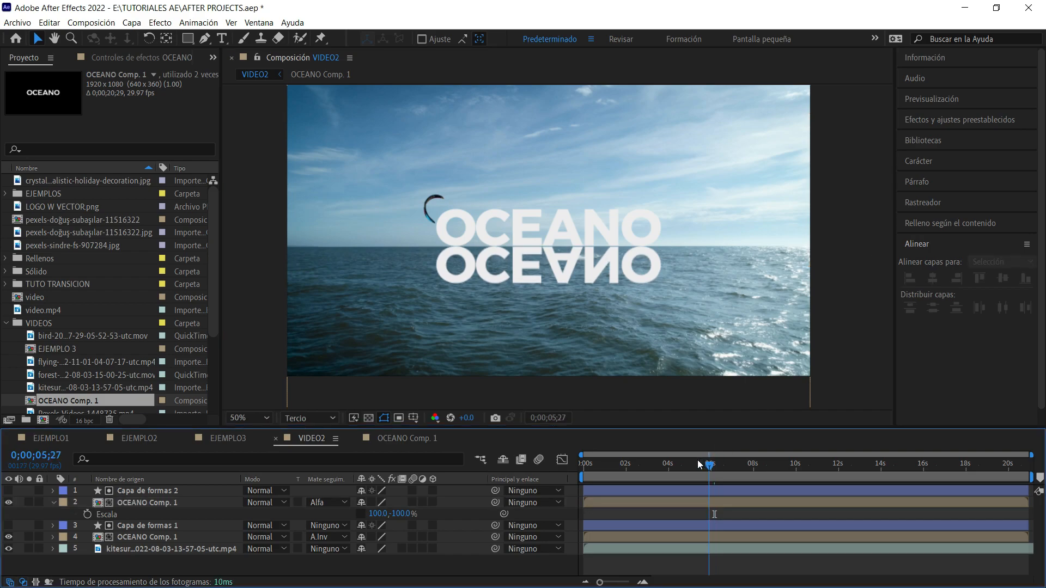
drag(685, 463, 719, 467)
Try the Luz suave and Luz fuerte blend modes on the flipped OCEANO layer, and settle on Superponer.
click(640, 265)
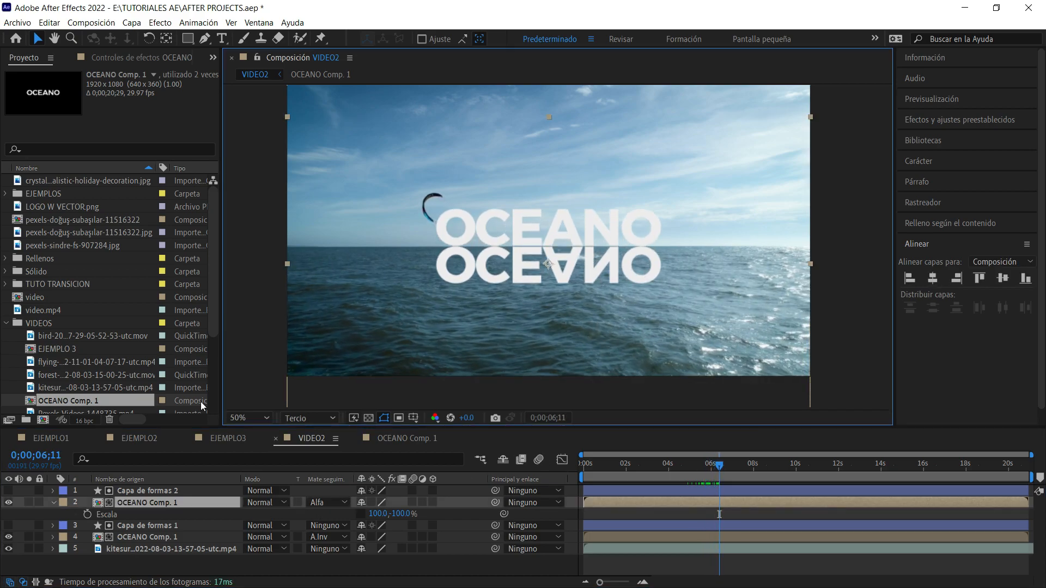
click(53, 502)
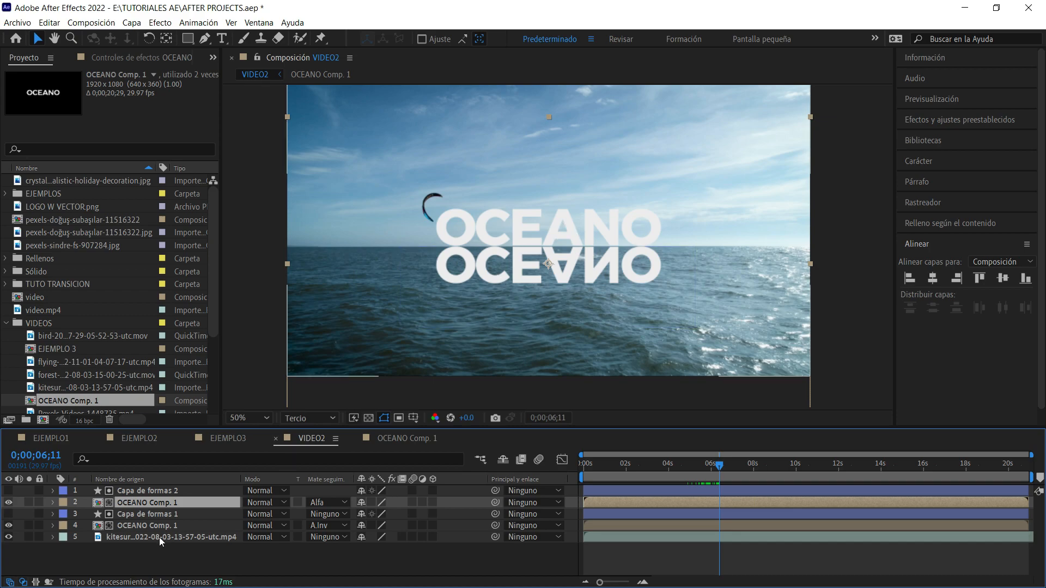
click(275, 502)
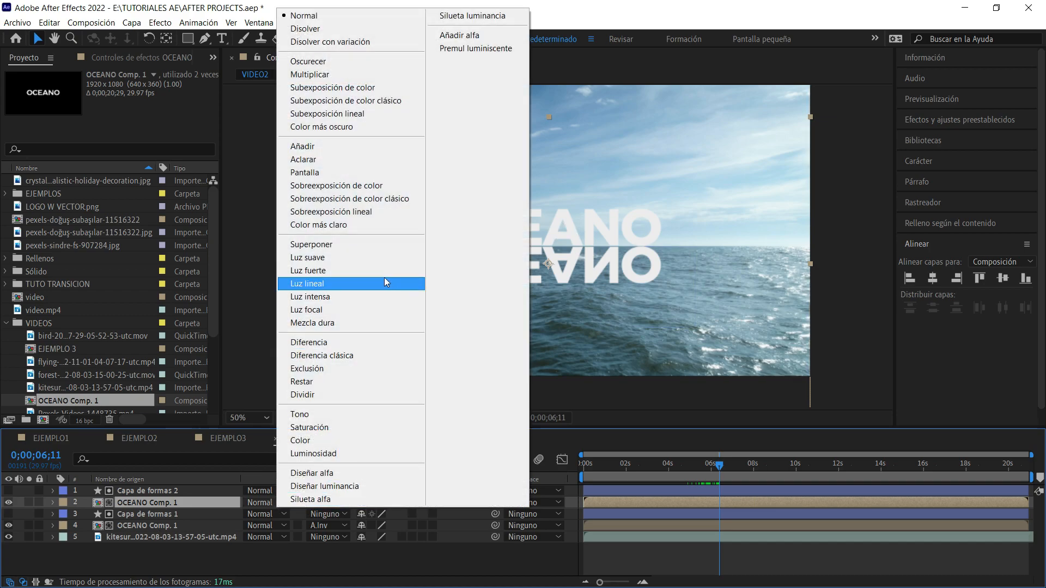
click(364, 259)
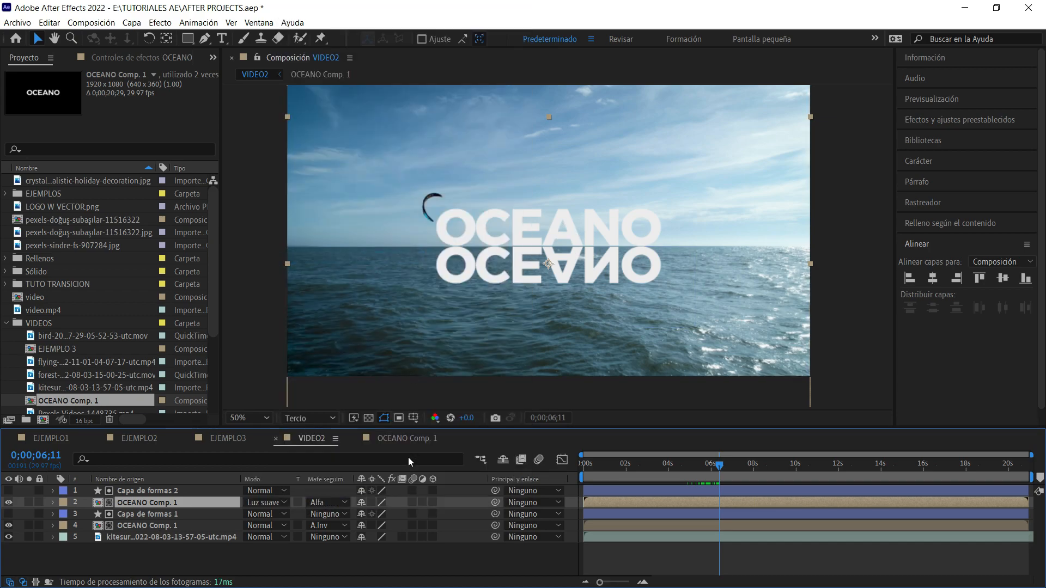
click(274, 502)
click(302, 275)
click(264, 502)
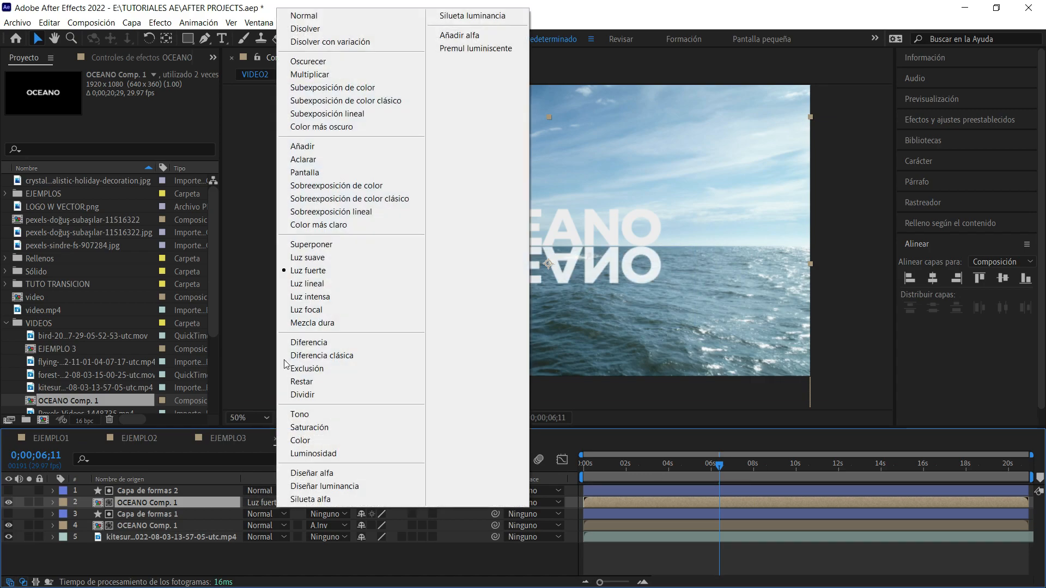
click(318, 245)
click(272, 502)
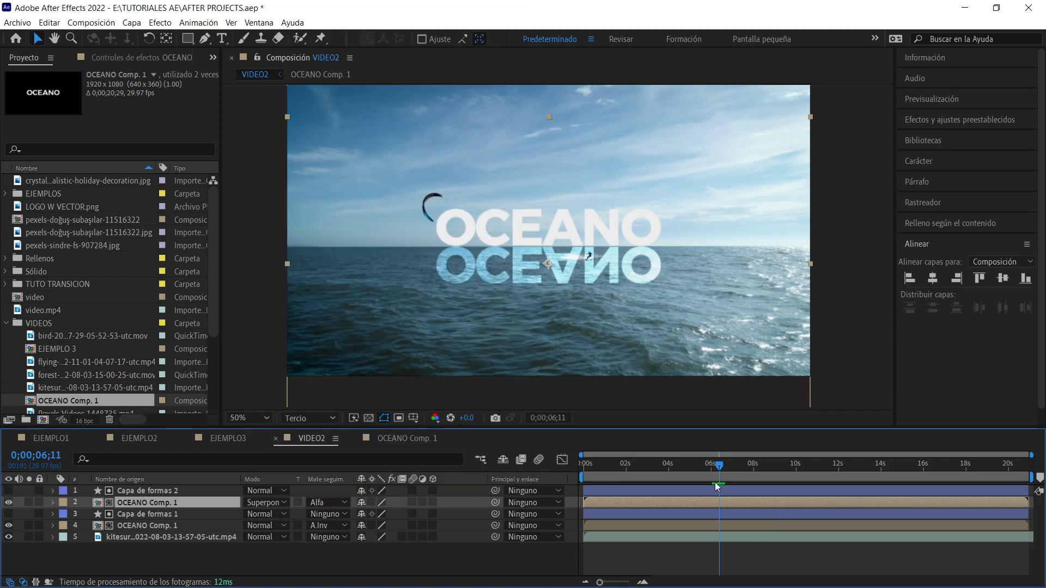
Lower the reflected OCEANO layer's opacity to 28% while viewing the frame at 0;00;06;09.
mouse_move(716, 465)
mouse_down()
mouse_move(702, 474)
mouse_move(718, 472)
mouse_up()
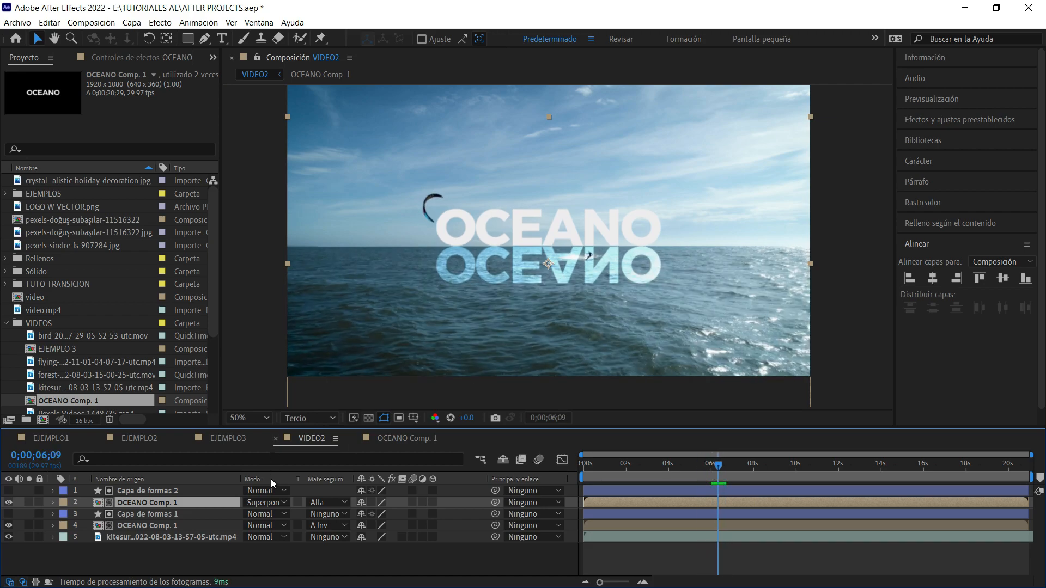
key(t)
drag(362, 515, 319, 525)
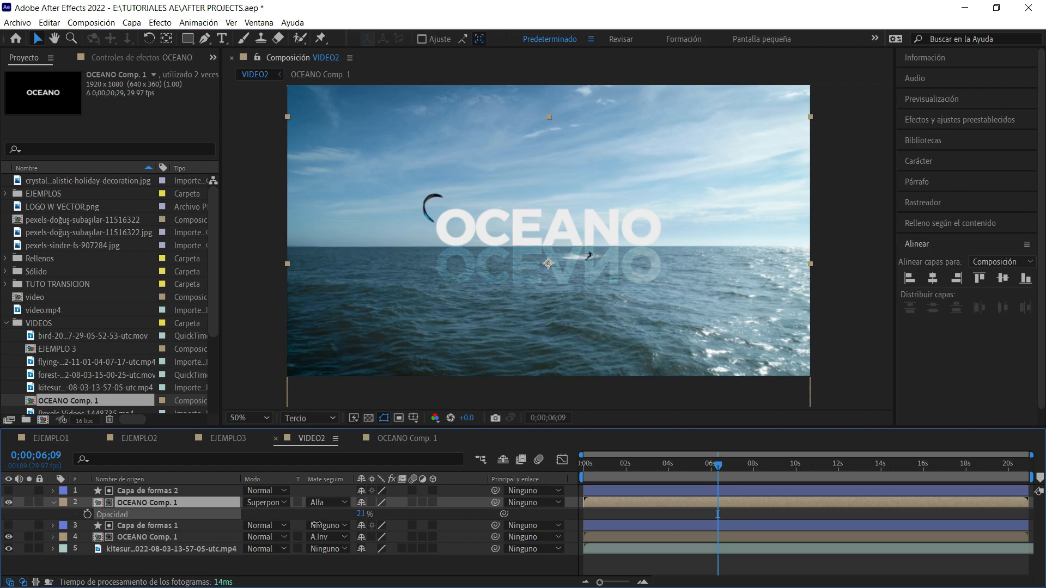
click(848, 181)
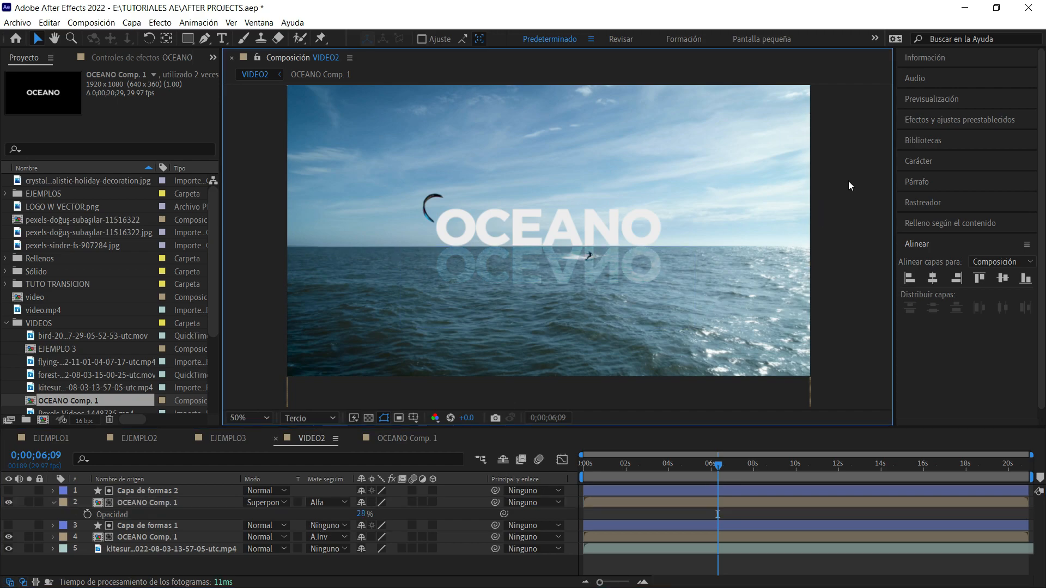
Preview the title and its water reflection starting at 0;00;04;18, and stop at 0;00;06;07.
key(F10)
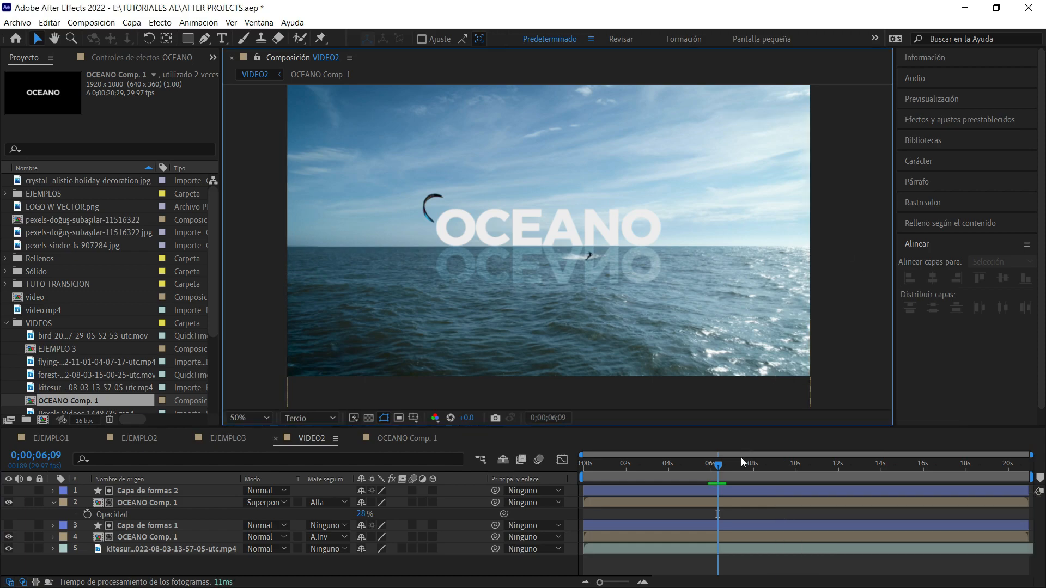
drag(717, 468, 682, 466)
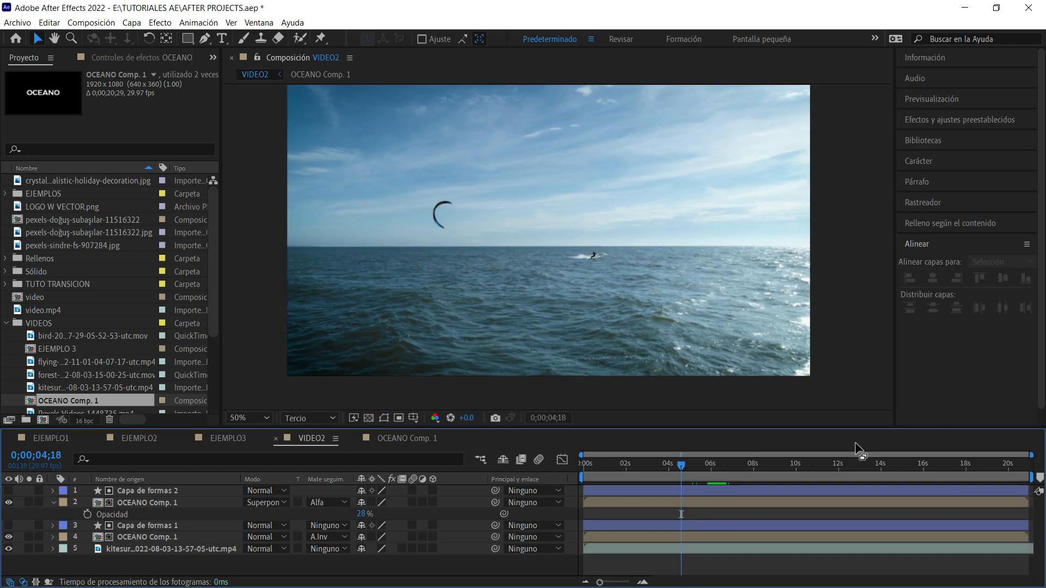
key(space)
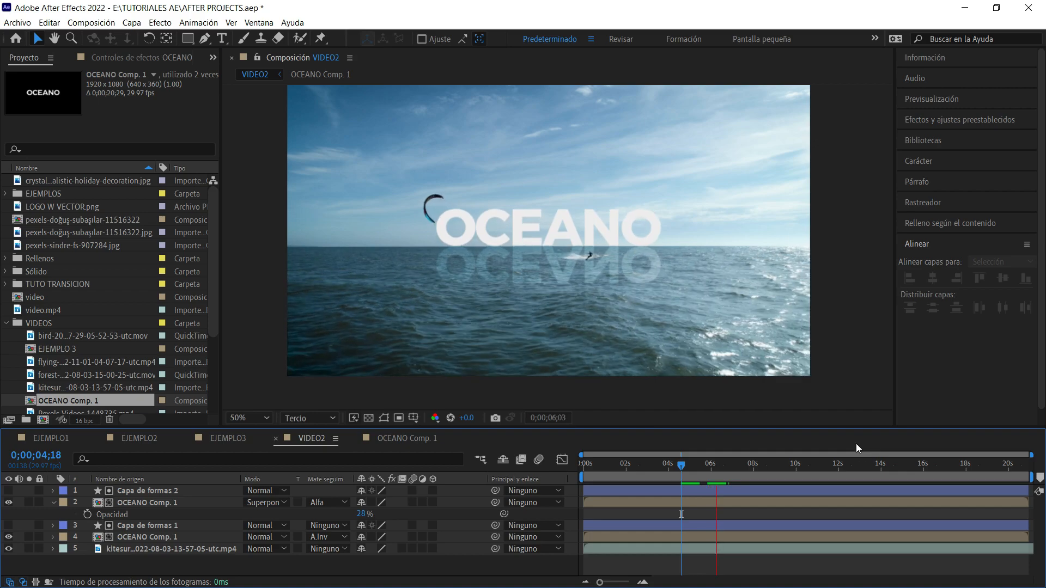
key(space)
click(815, 318)
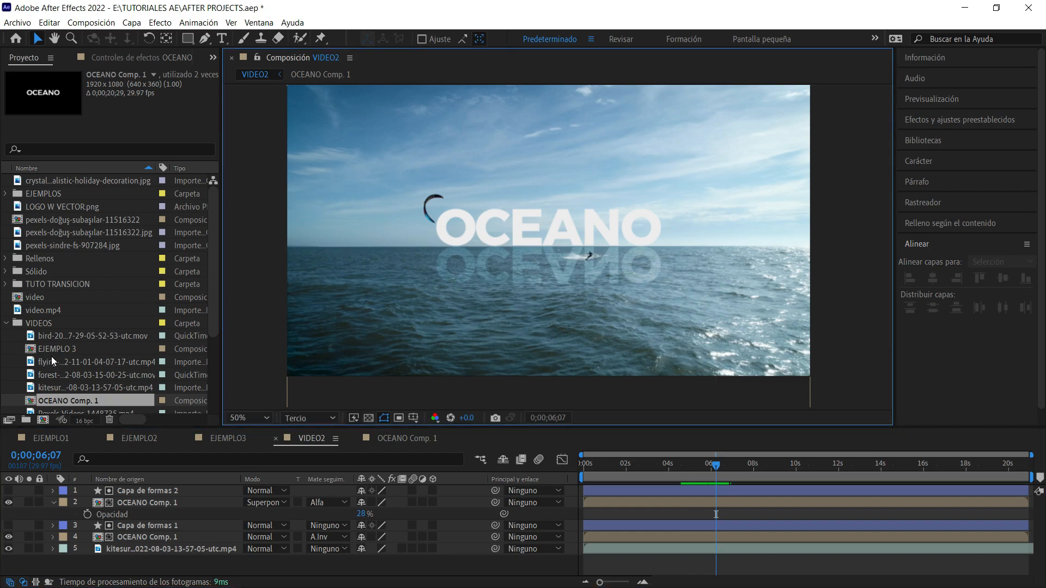
Create a new composition named VIDEO3 with the HDTV 1080 29,97 preset and a duration of 0;00;20;29.
scroll(51, 356, down, 3)
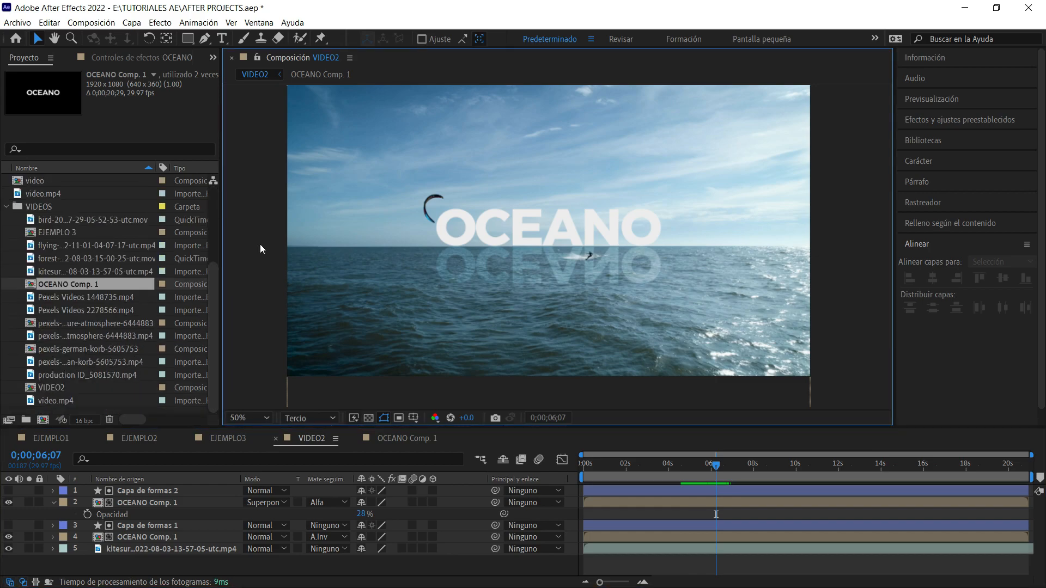
key(ctrl+n)
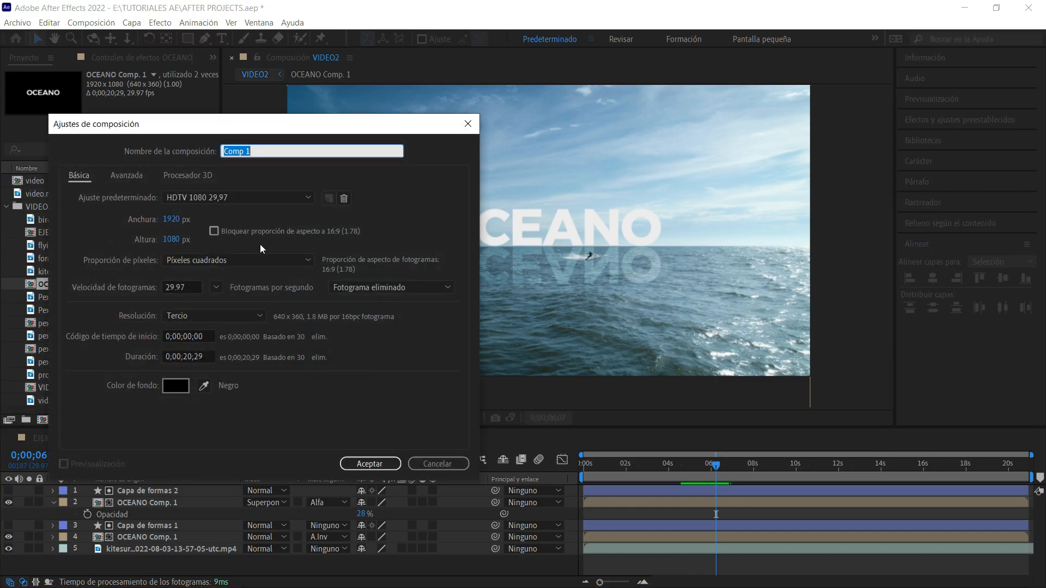
text(VIDEO3)
key(Return)
scroll(111, 349, down, 1)
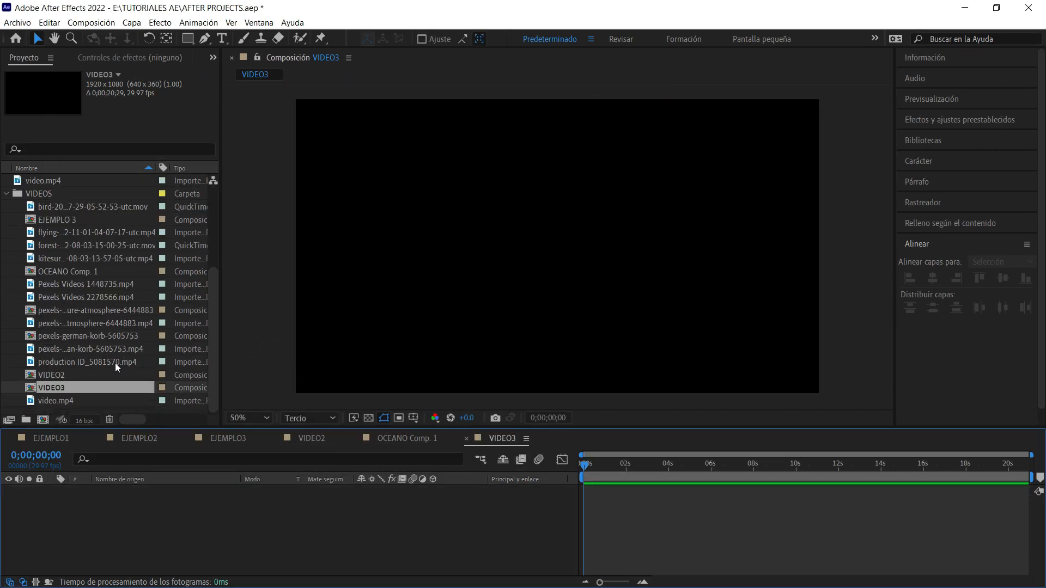
click(69, 363)
click(71, 203)
drag(68, 204, 408, 289)
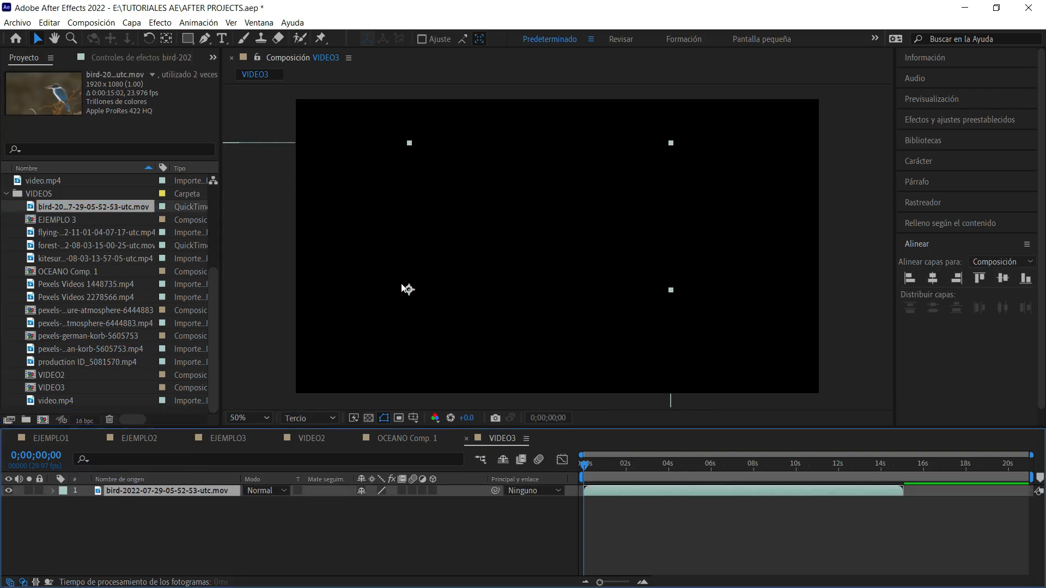
key(Delete)
drag(89, 205, 131, 514)
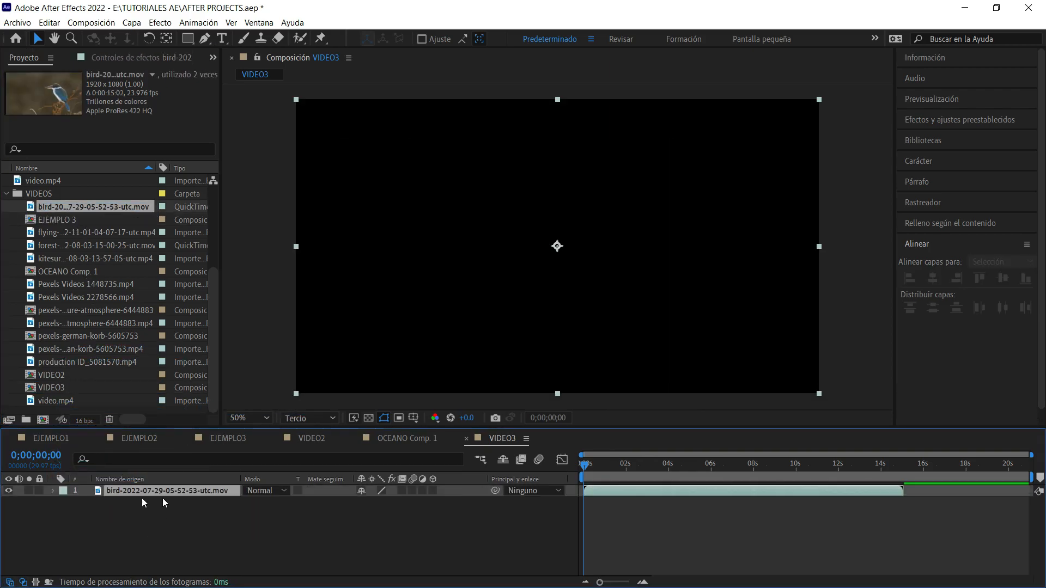
click(867, 216)
Shorten the VIDEO3 work area to the end of the bird footage and move the current time to 0;00;10;02.
drag(677, 466, 838, 466)
click(855, 466)
drag(1031, 477, 901, 477)
drag(1031, 454, 914, 455)
drag(815, 465, 874, 485)
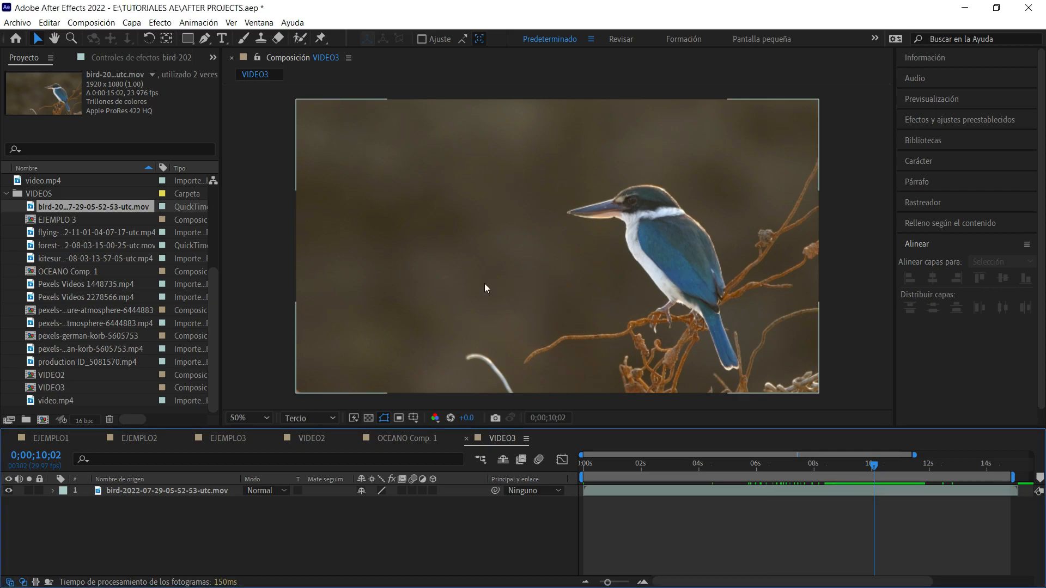
click(261, 132)
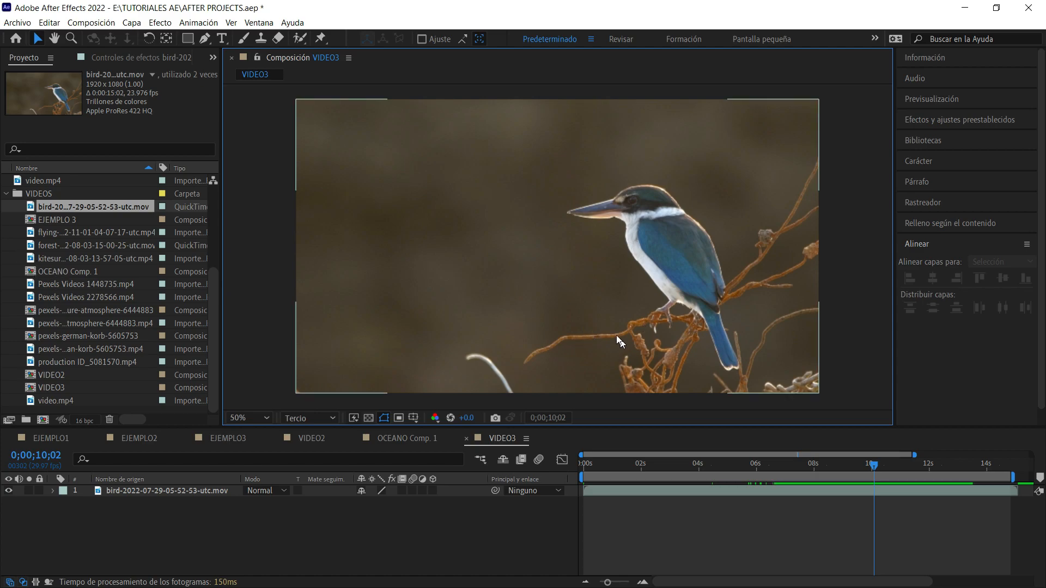
Add LOGO W VECTOR.png from the project to VIDEO3 above the bird footage.
click(13, 248)
scroll(80, 361, up, 5)
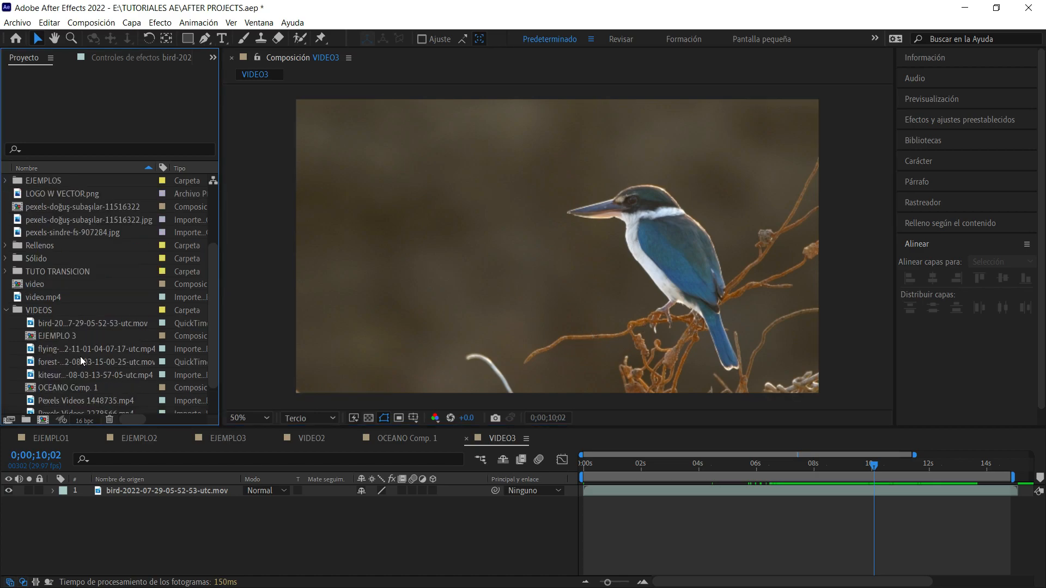
click(79, 208)
drag(74, 204, 197, 485)
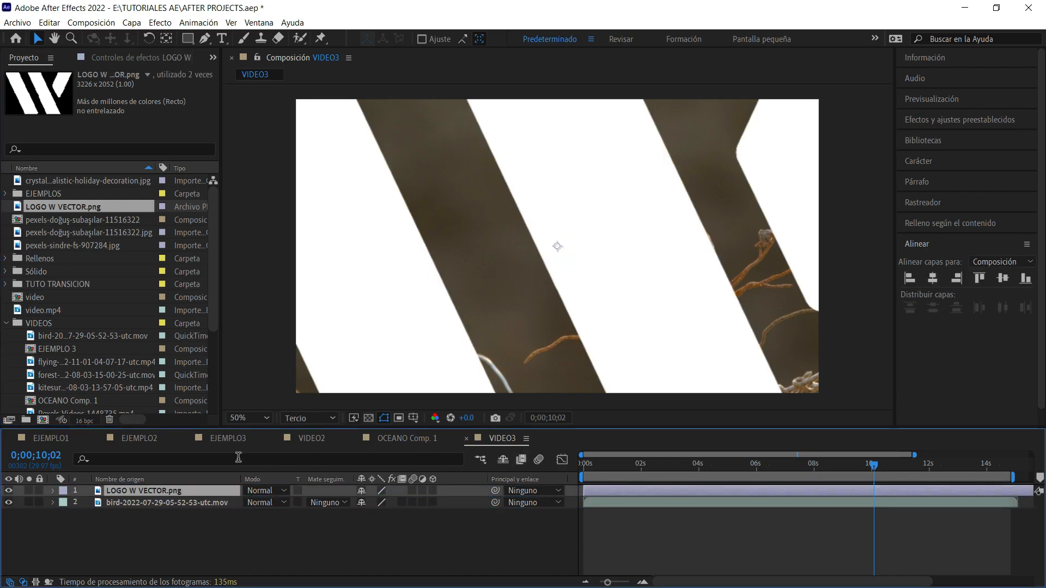
Scale the W logo to 14% and, at 0;00;08;00, place it in the empty background in front of the bird's beak.
key(s)
drag(380, 508, 331, 514)
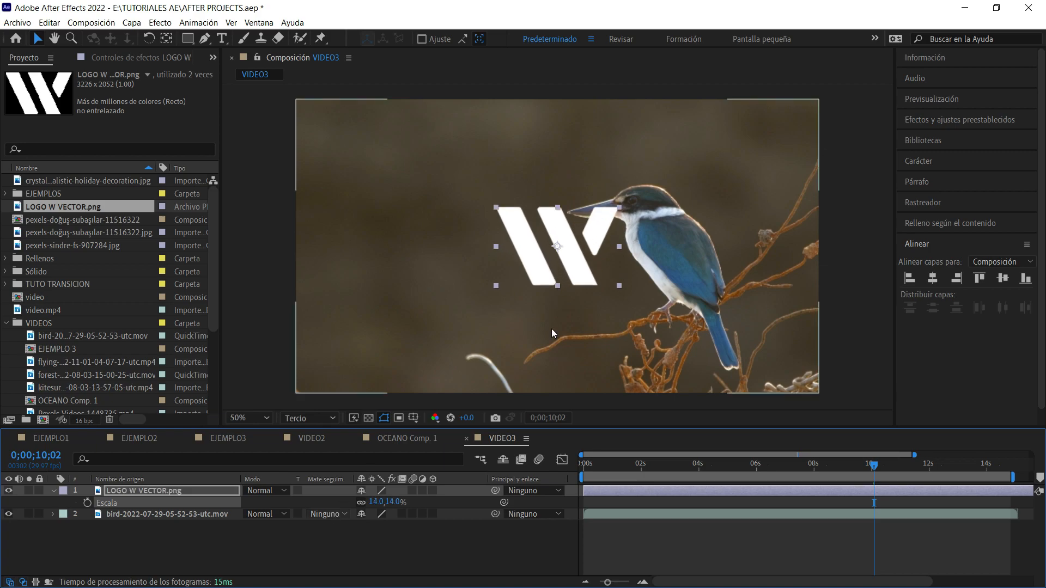
drag(865, 470, 813, 465)
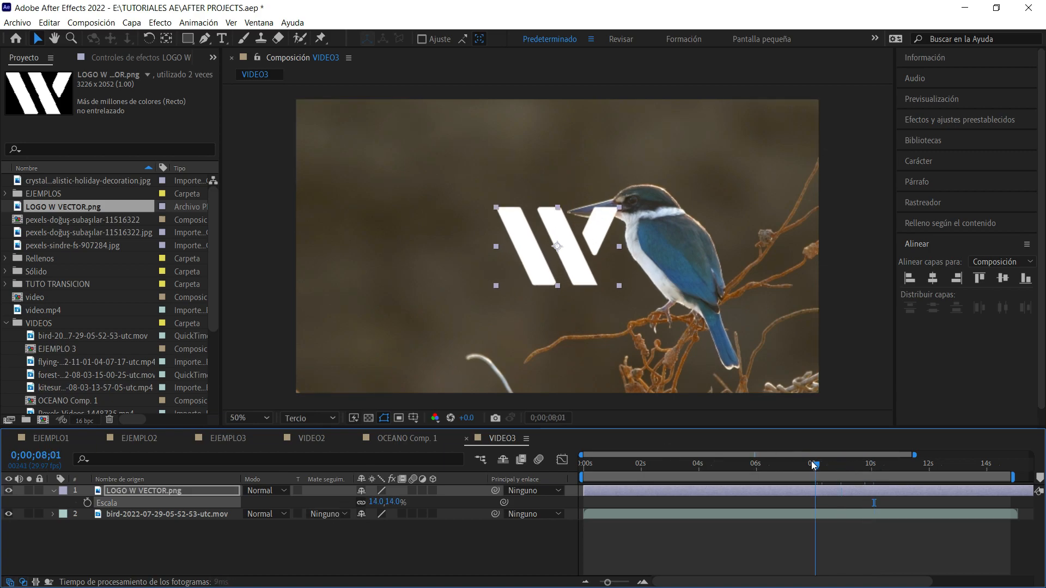
drag(556, 231, 466, 231)
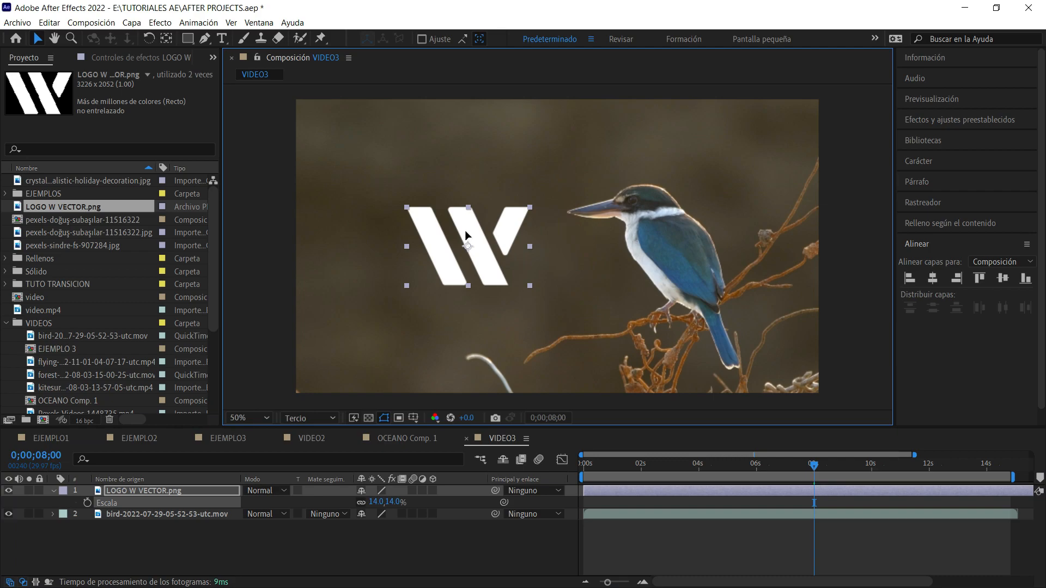
Undo the last move of the W logo and set the current time to 0;00;10;24.
key(ctrl+z)
drag(825, 469, 893, 488)
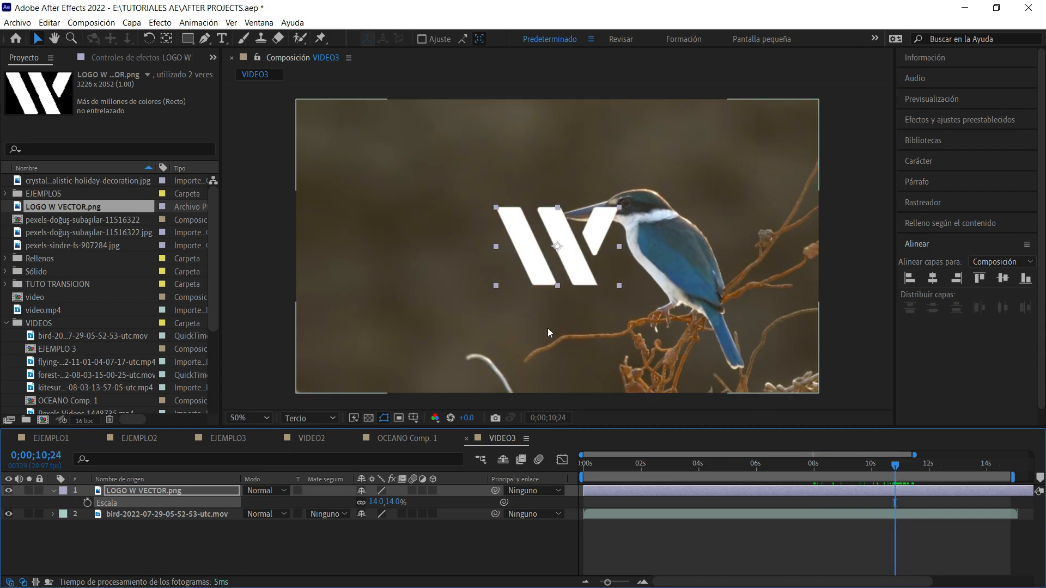
key(ctrl+shift+c)
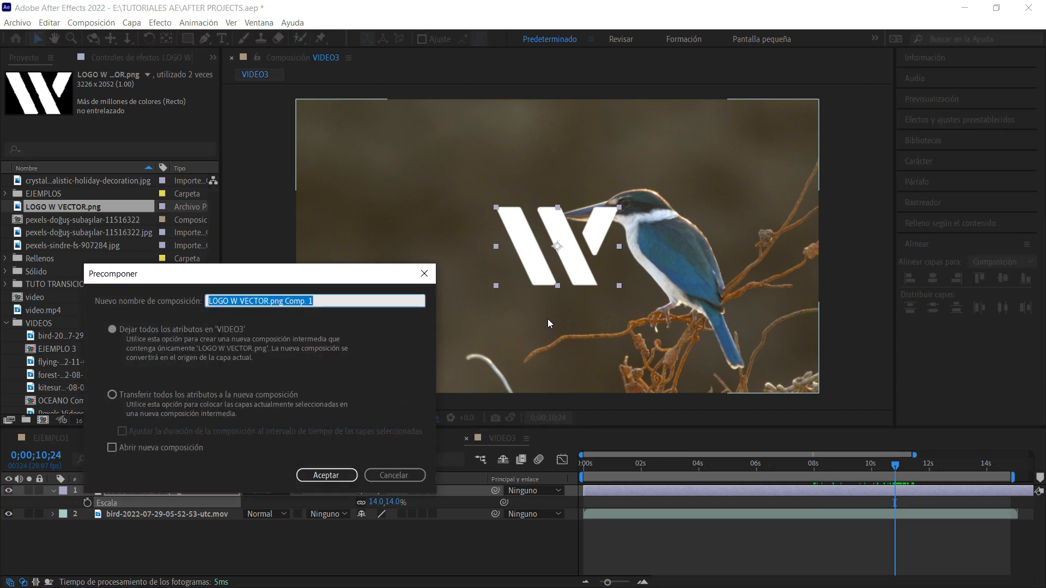
key(Return)
key(ctrl+z)
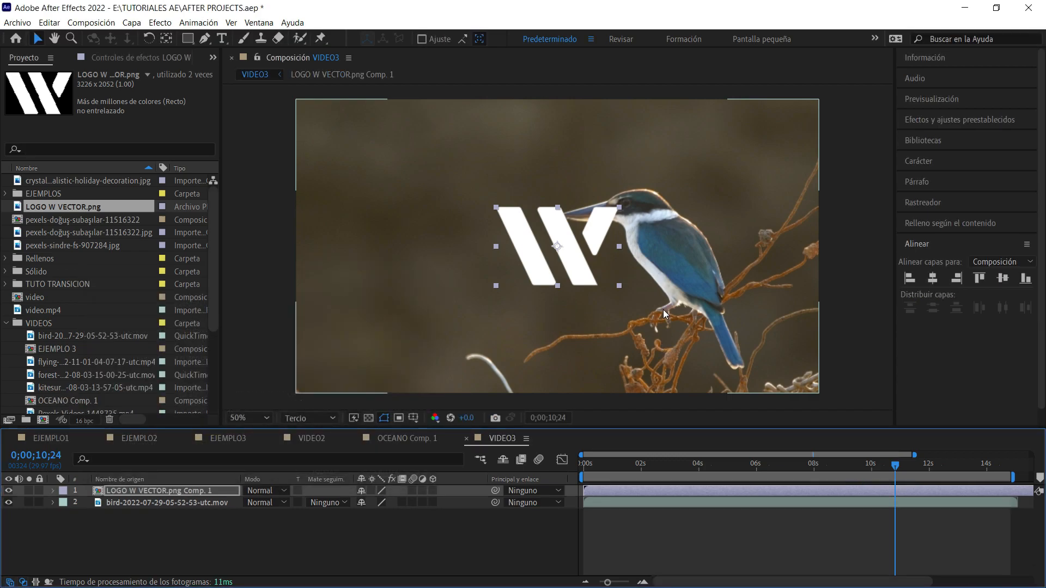
Precompose the W logo layer as LOGO W VECTOR.png Comp. 1, moving all attributes into the new composition.
key(ctrl+shift+c)
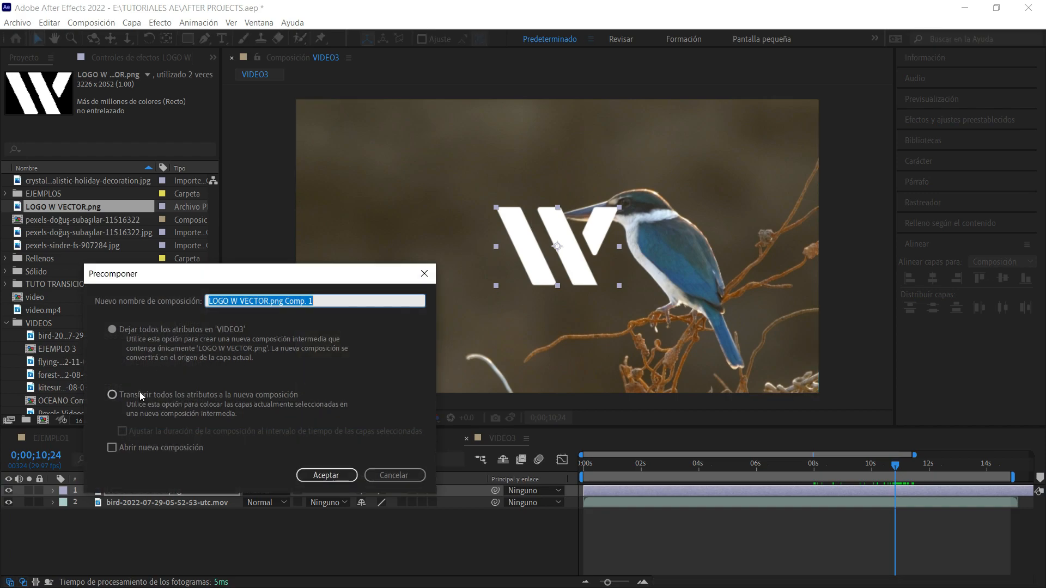
click(140, 394)
click(326, 474)
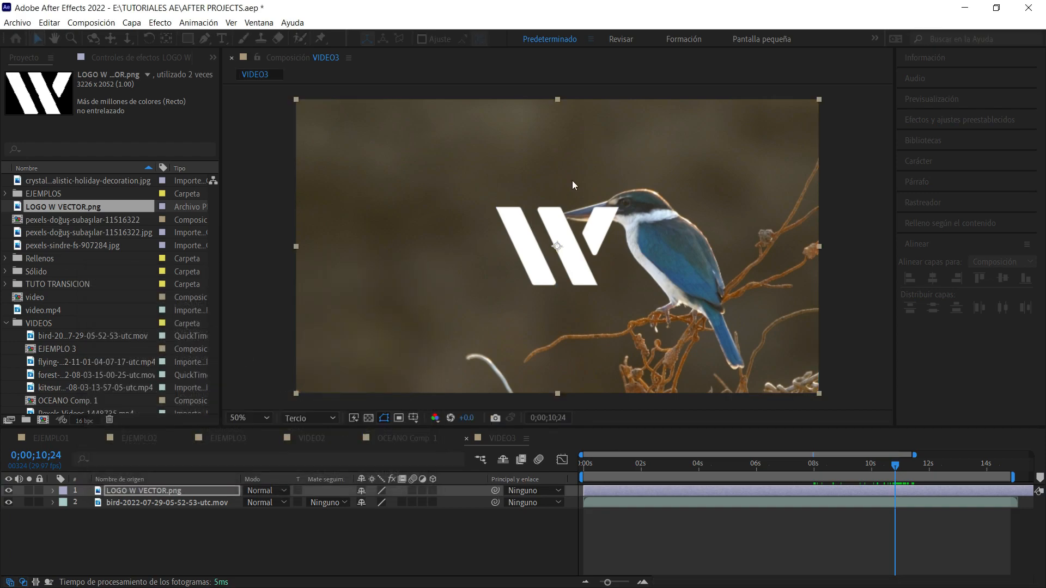
click(573, 246)
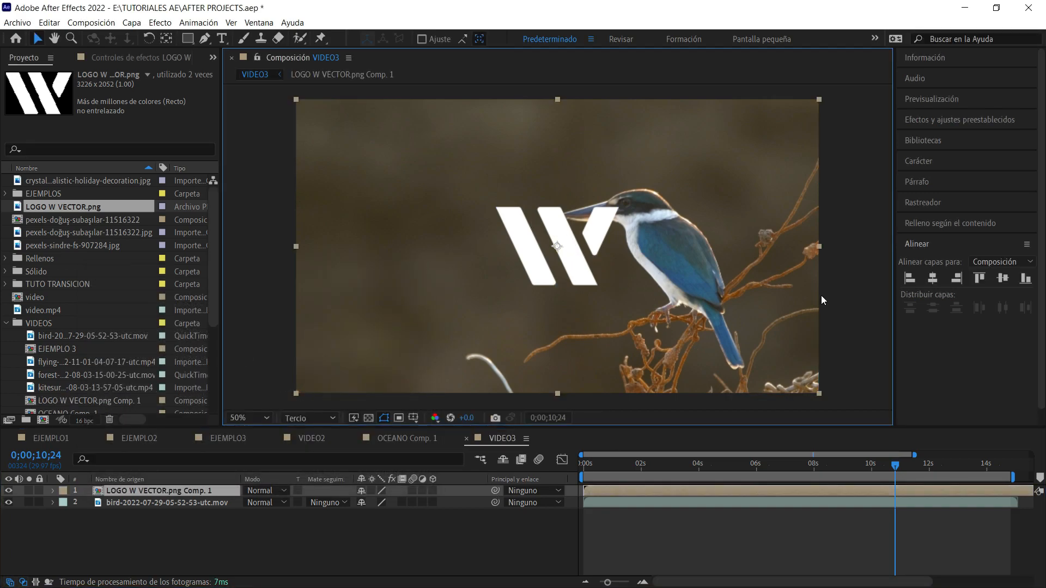
Trim the start of the LOGO W VECTOR.png Comp. 1 layer to 0;00;11;00, where the bird crosses the logo.
key(h)
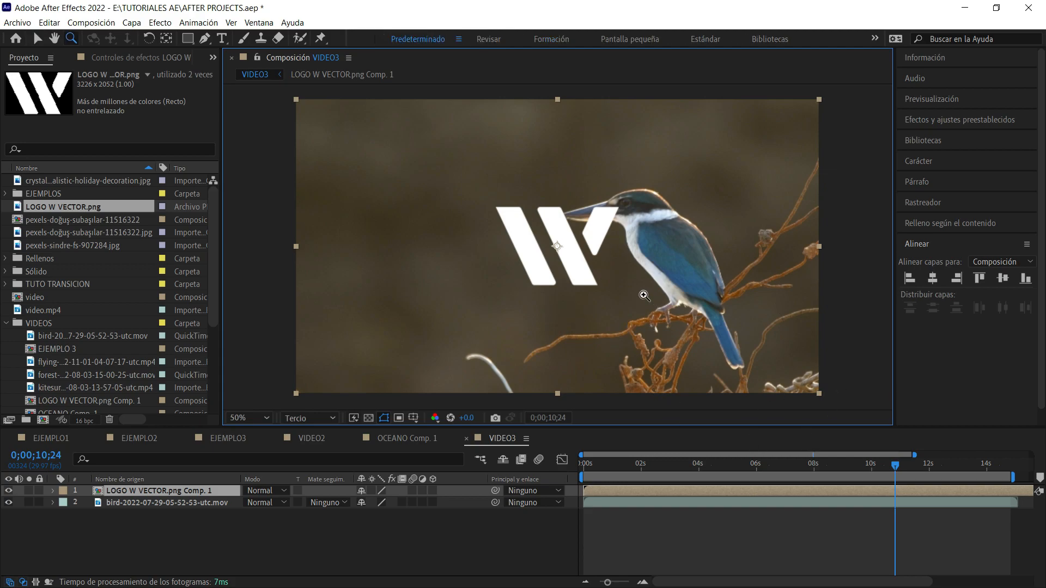
scroll(601, 251, up, 1)
drag(626, 219, 643, 233)
key(v)
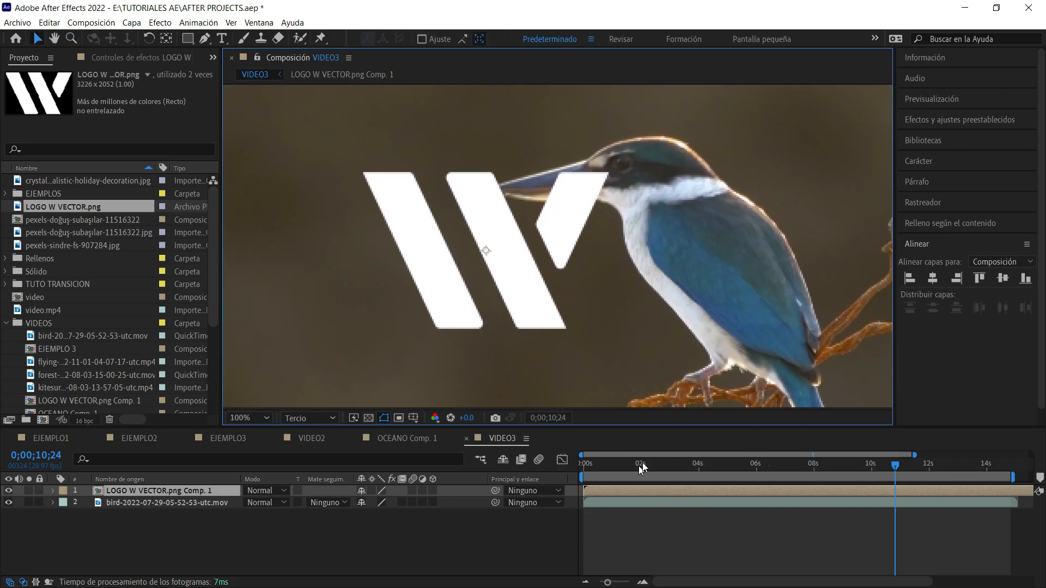
drag(581, 455, 895, 490)
drag(582, 456, 788, 456)
drag(701, 472, 685, 492)
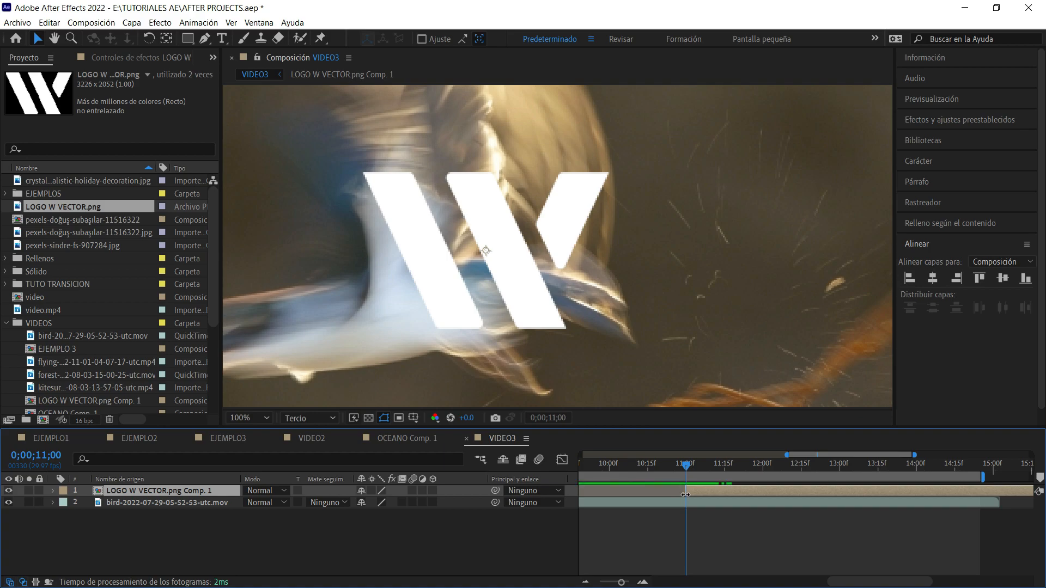
Play back and scrub the frames around 0;00;11;00 to check how the logo appears as the bird flies past.
drag(785, 455, 580, 455)
drag(906, 466, 873, 464)
key(space)
click(916, 466)
drag(913, 466, 867, 463)
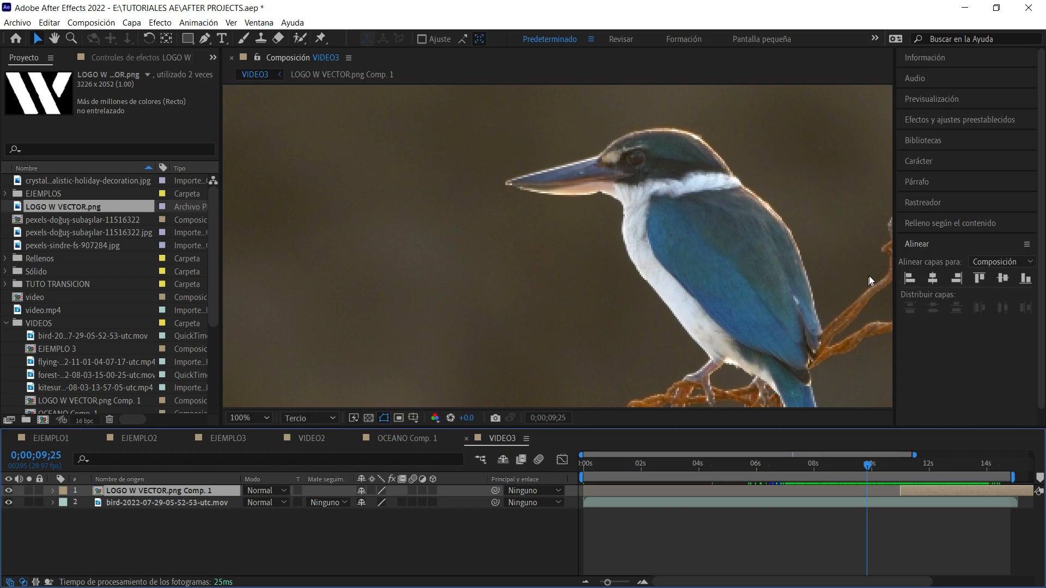
mouse_move(880, 467)
mouse_down()
mouse_move(895, 468)
mouse_move(875, 467)
mouse_up()
key(space)
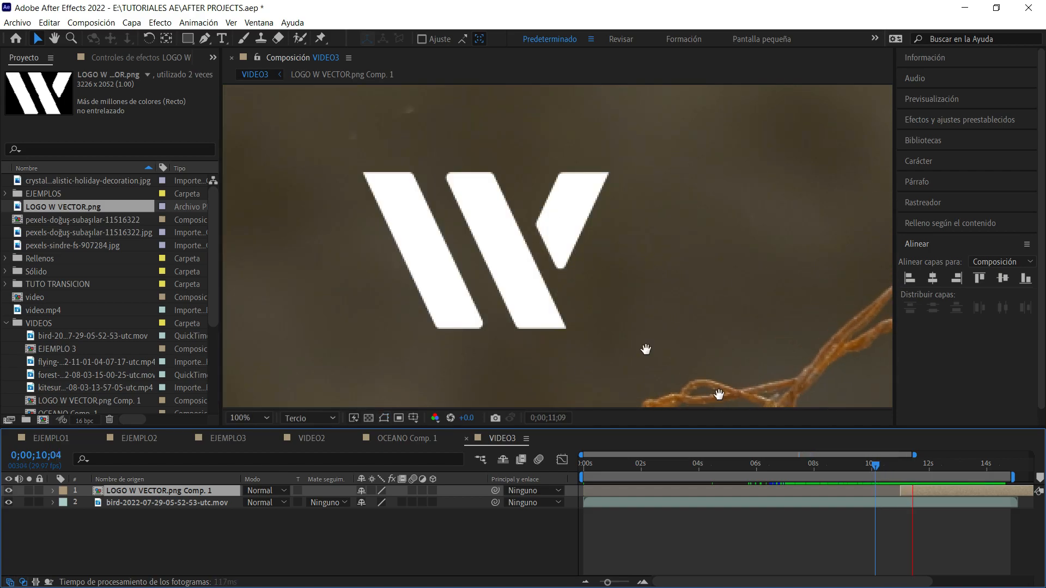
key(space)
drag(903, 466, 898, 465)
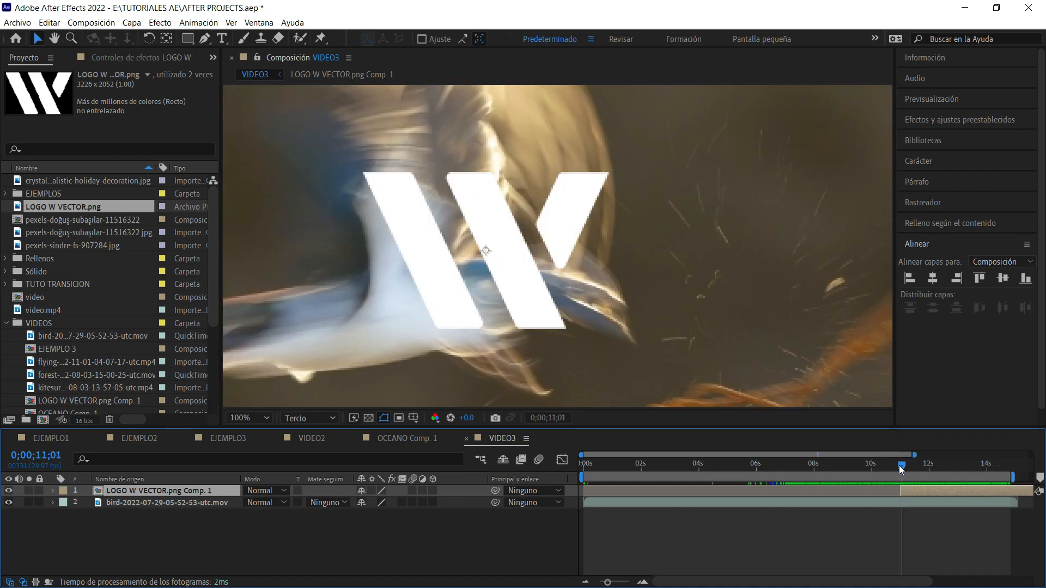
Start the work area at 0;00;09;25 and trim the VIDEO3 composition to the work area.
drag(582, 455, 465, 519)
drag(581, 455, 743, 466)
click(710, 466)
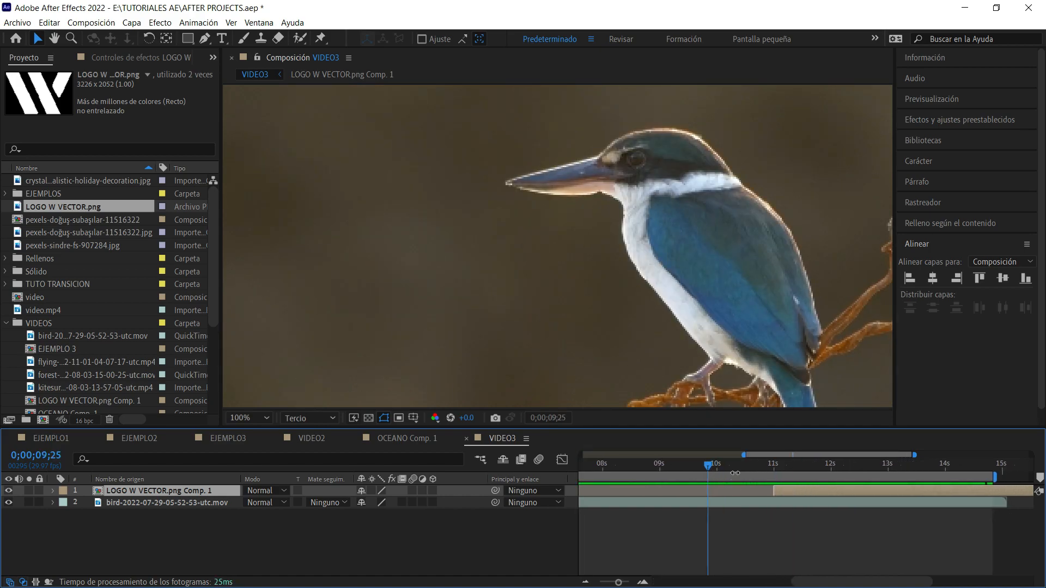
key(b)
right_click(729, 482)
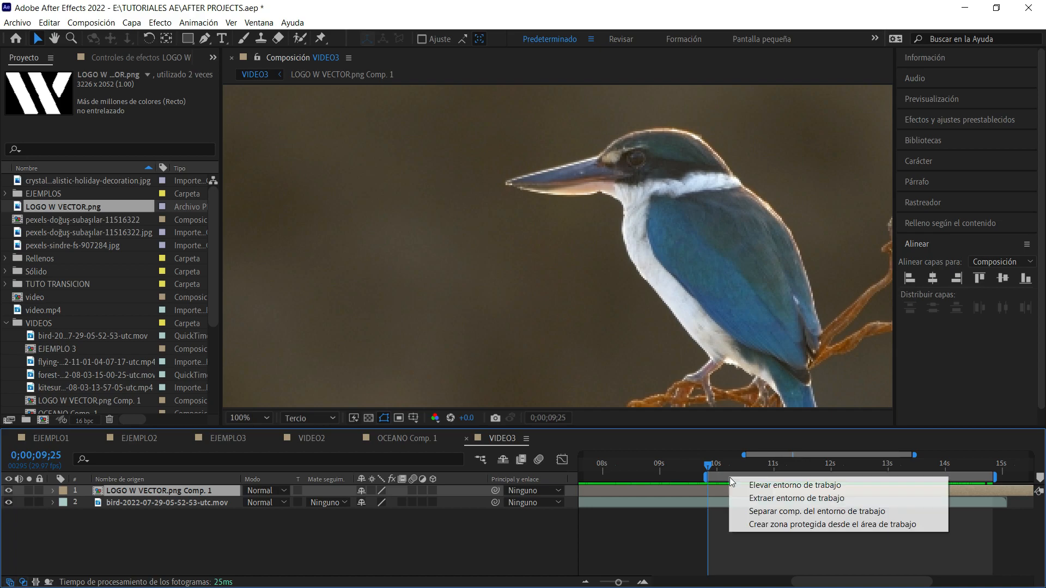
click(792, 512)
At 0;00;11;00, draw a closed curved Pen mask on the logo layer, following the bird's wing edge and enclosing the W.
drag(765, 468, 485, 422)
drag(763, 464, 684, 471)
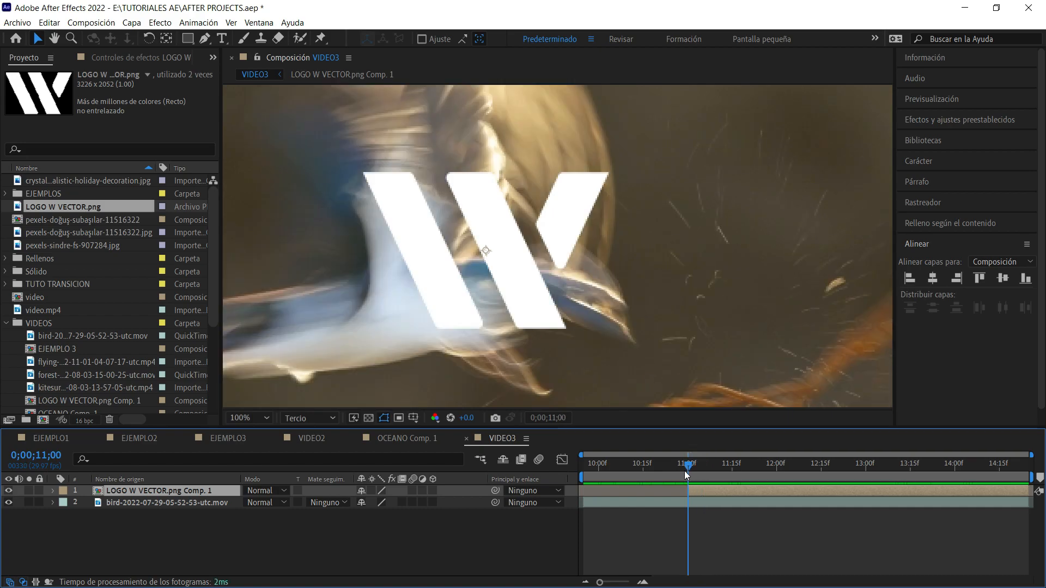
click(205, 38)
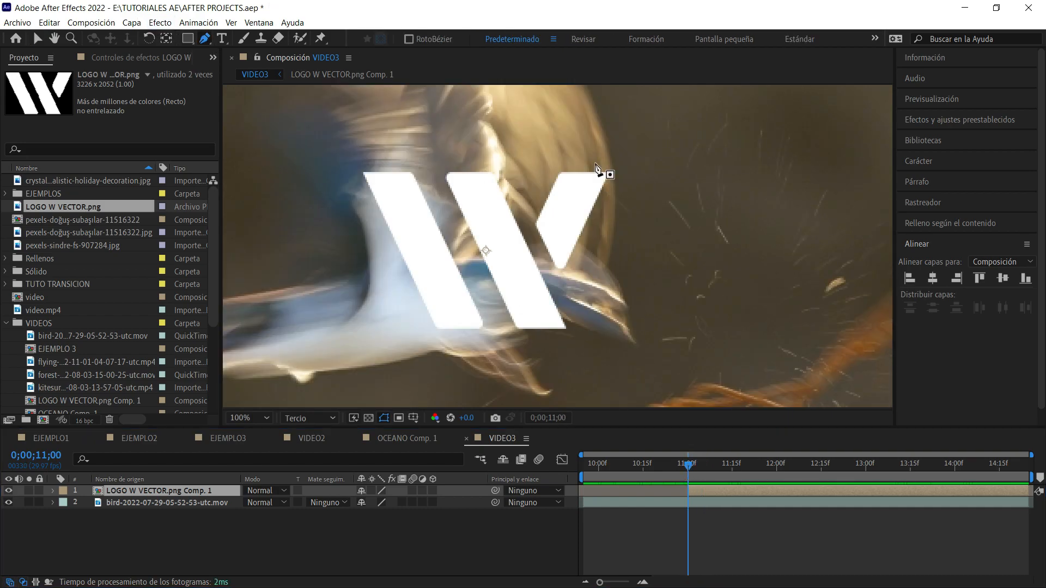
click(596, 112)
drag(614, 229, 605, 284)
drag(623, 334, 513, 341)
drag(402, 357, 370, 305)
drag(323, 176, 359, 126)
drag(469, 142, 557, 122)
key(ctrl+z)
drag(469, 116, 516, 112)
click(596, 112)
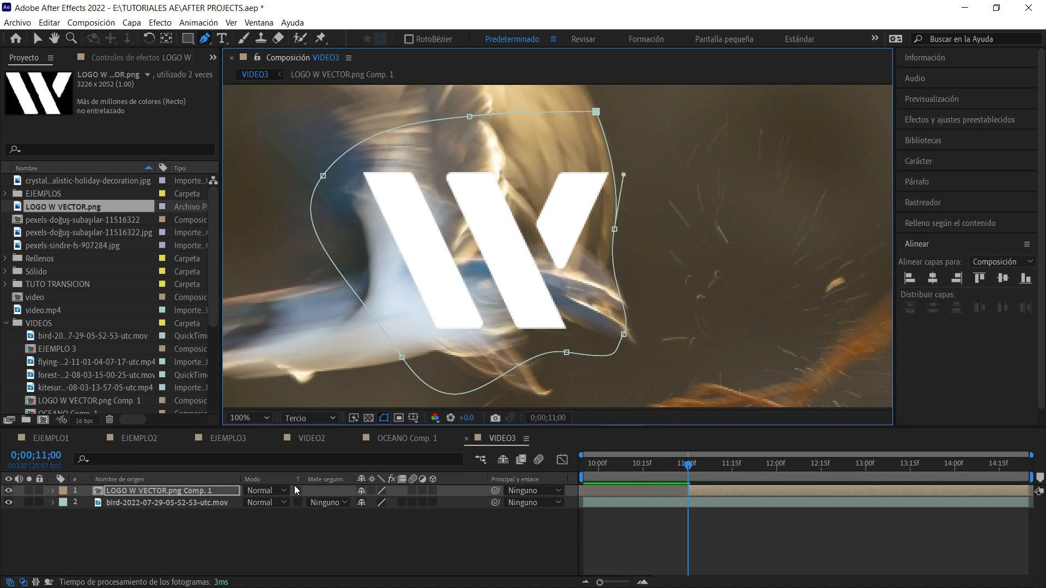
Invert Máscara 1 on the logo layer and enable keyframing of its mask path at 0;00;11;00.
key(m)
click(408, 502)
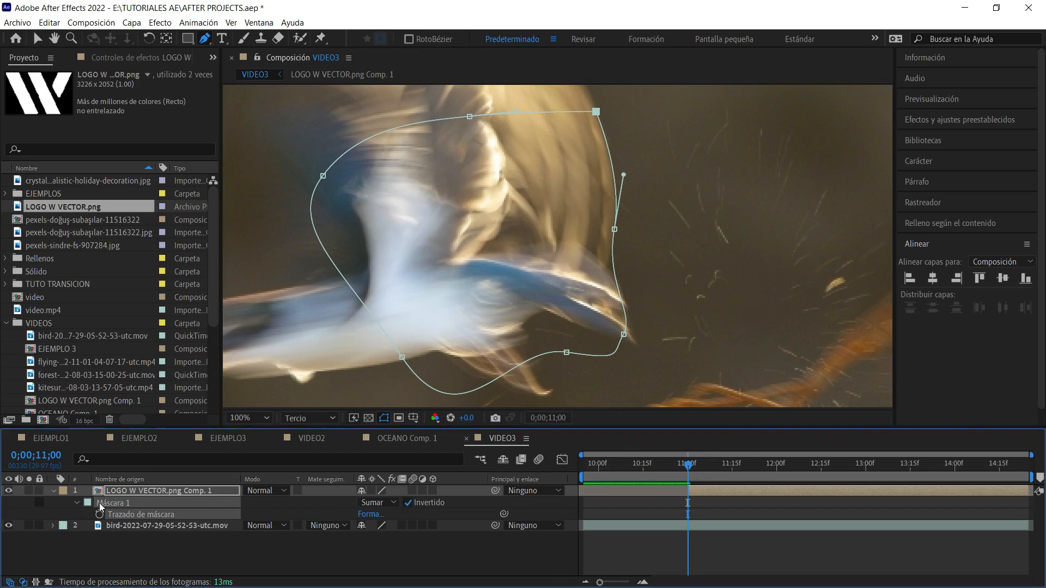
click(77, 502)
click(100, 514)
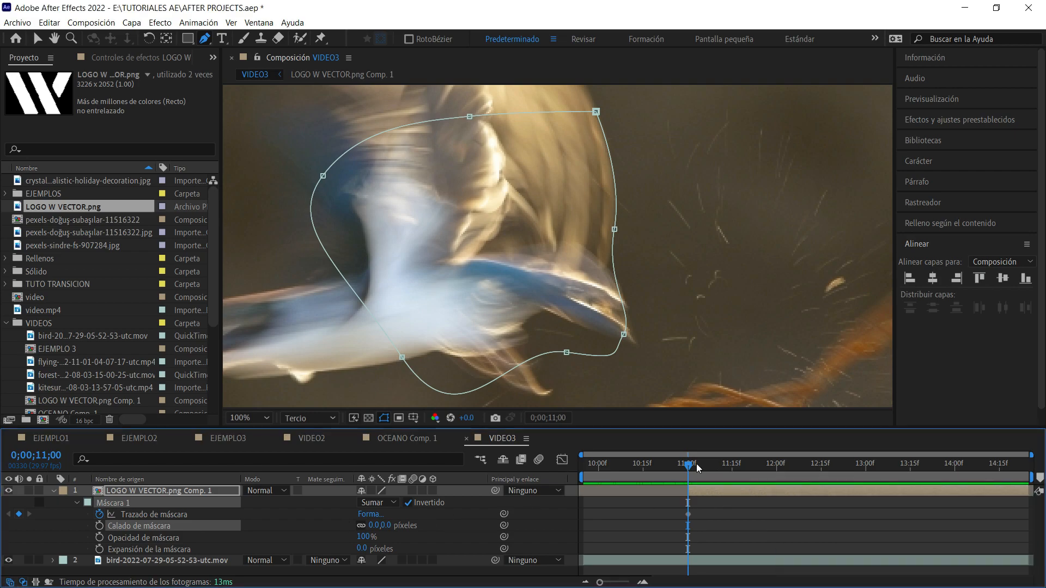
At 0;00;11;01, pull the mask's edge points on the beak side inward to reveal a sliver of the W.
click(932, 100)
click(984, 123)
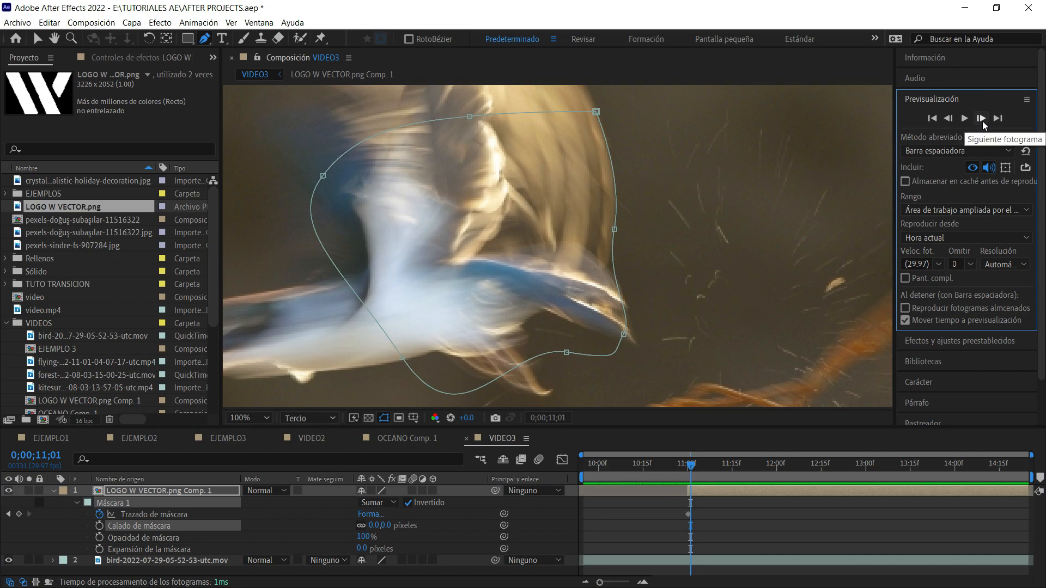
click(982, 120)
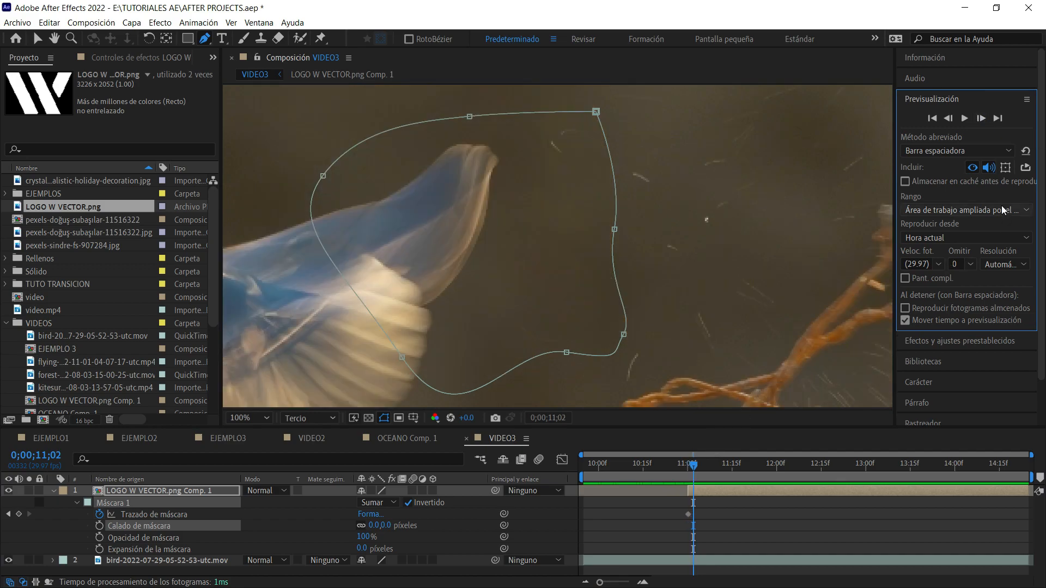
key(Page_Up)
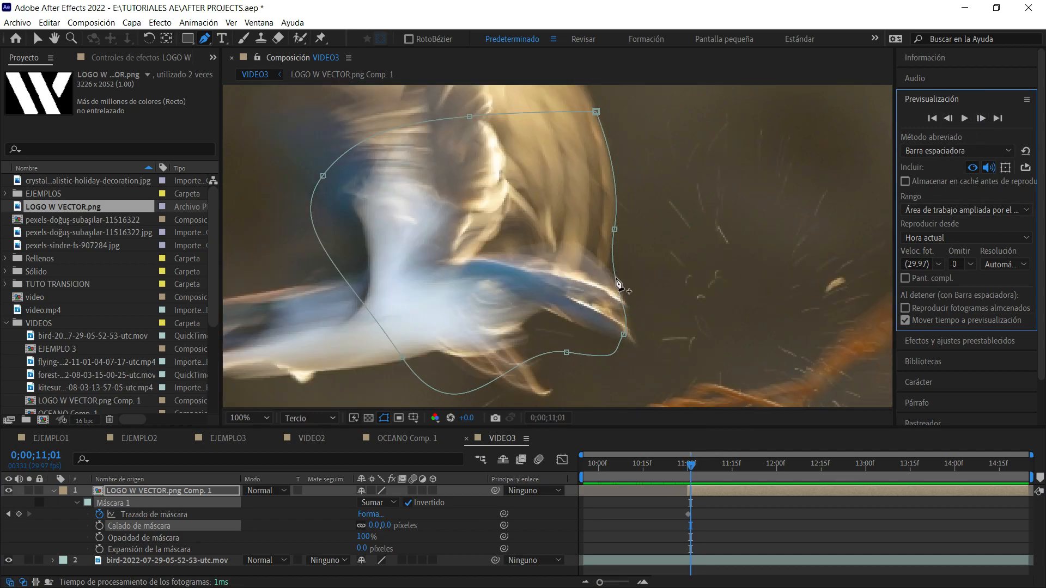
key(v)
mouse_move(615, 230)
mouse_down()
mouse_move(552, 224)
mouse_move(596, 229)
mouse_up()
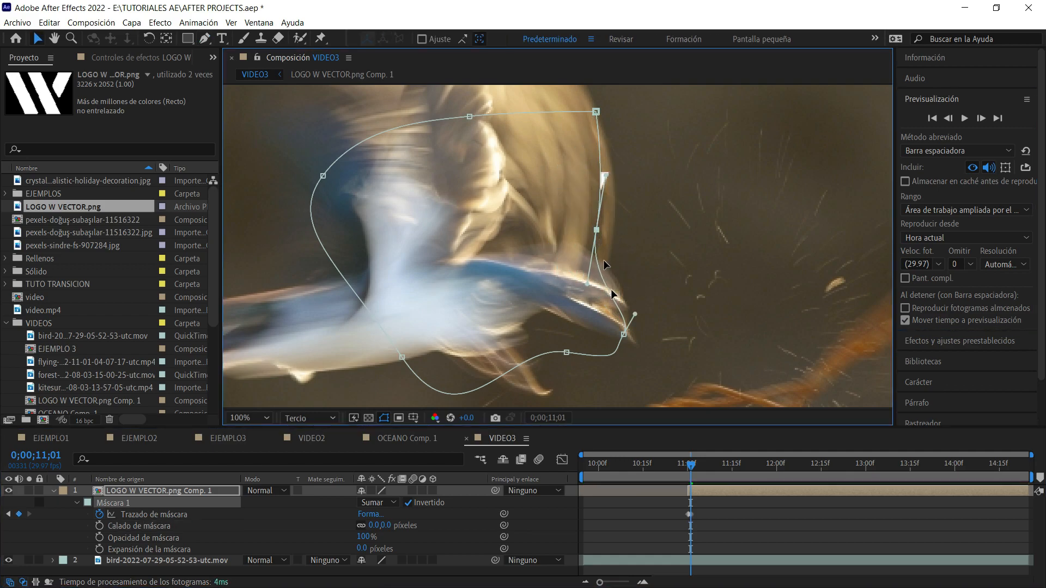
drag(623, 334, 612, 332)
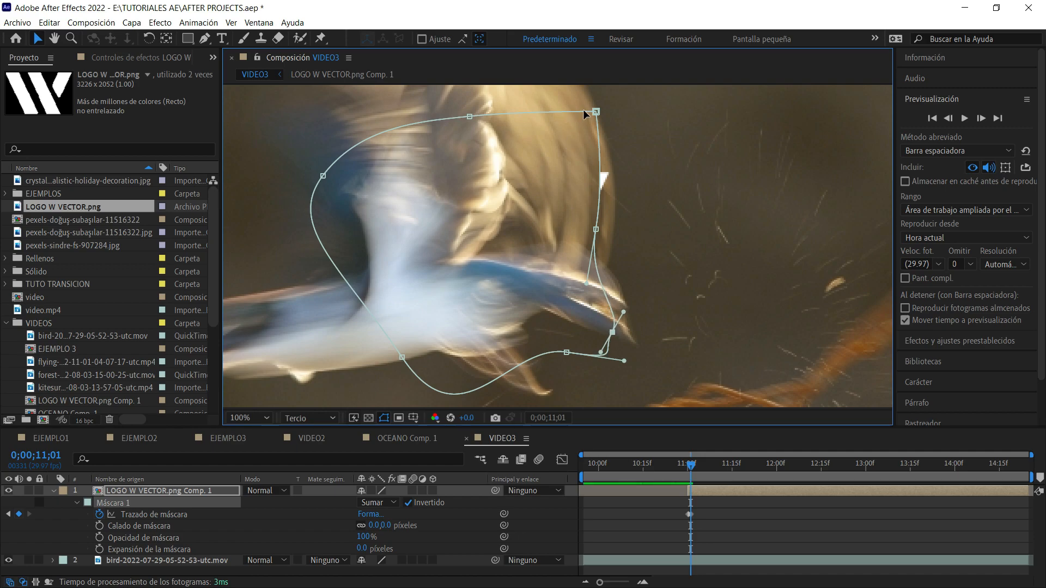
drag(596, 111, 570, 124)
At 0;00;11;02, reshape the mask around the bird's wing so the part of the W beyond the wing edge shows.
click(980, 119)
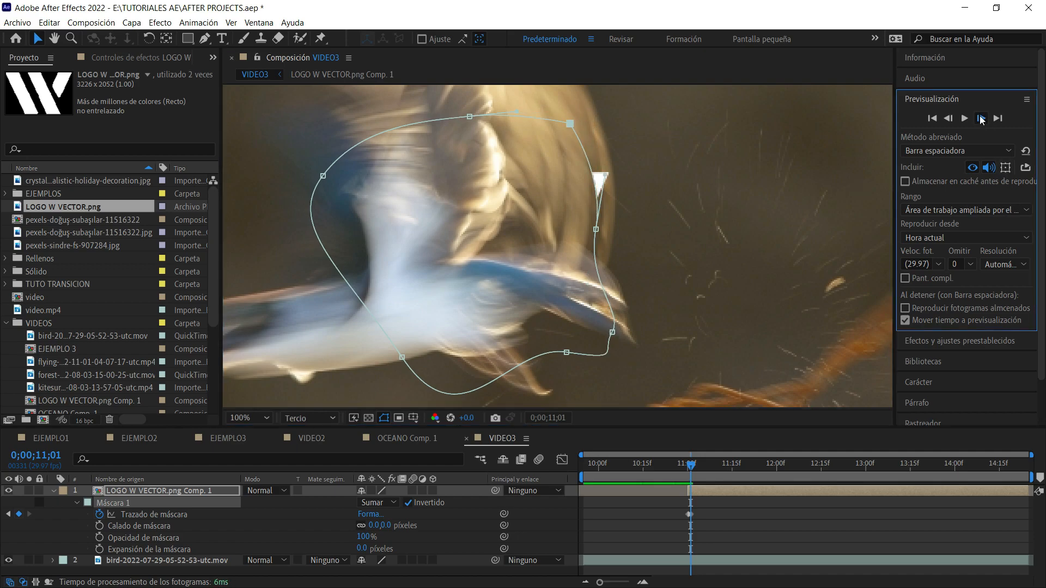
drag(612, 333, 420, 322)
drag(567, 353, 445, 392)
drag(401, 337, 291, 329)
drag(321, 155, 265, 126)
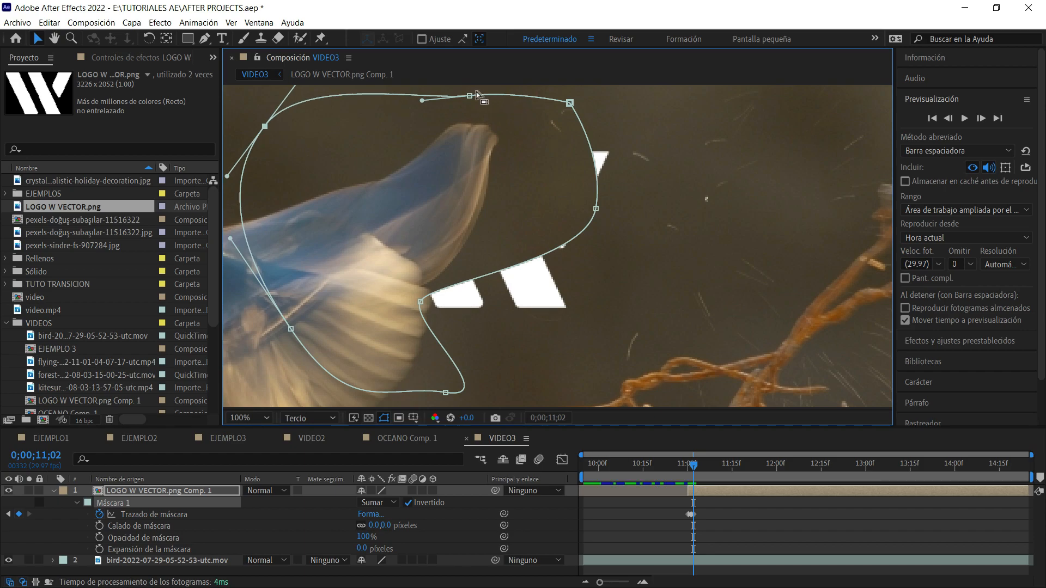
drag(470, 98, 363, 104)
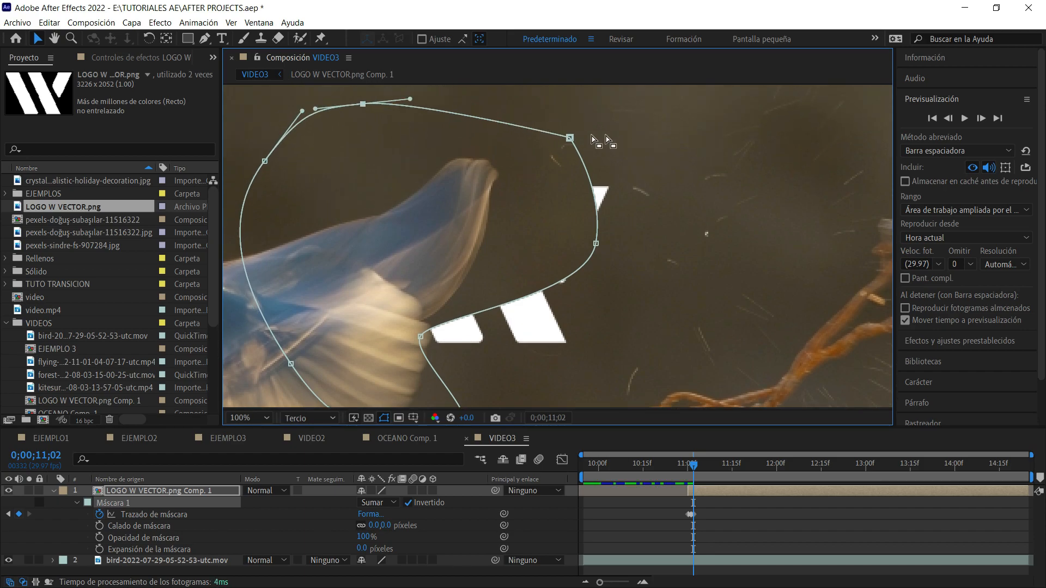
drag(570, 138, 454, 158)
drag(596, 243, 490, 193)
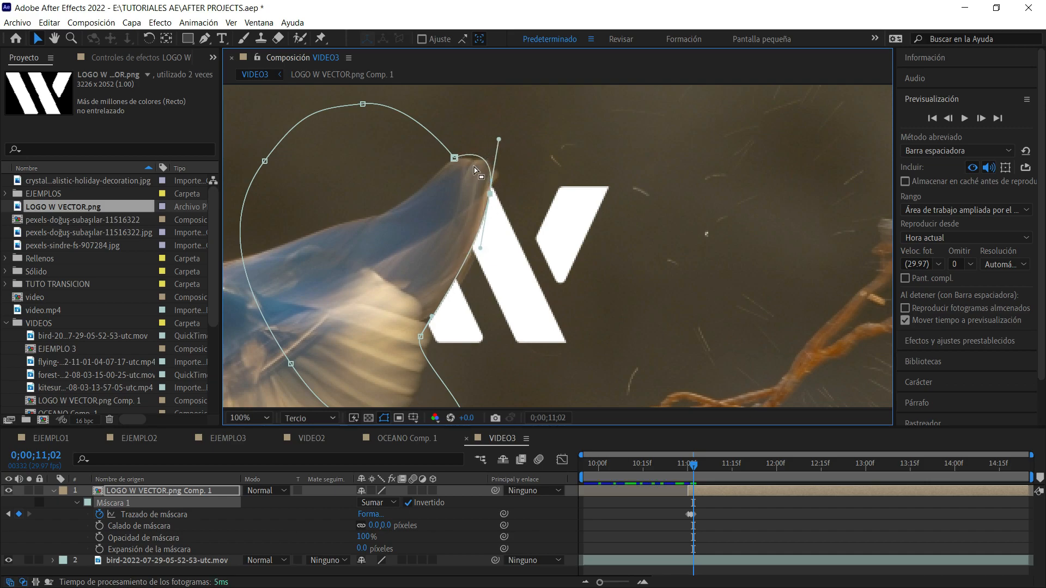
mouse_move(498, 139)
mouse_down()
mouse_move(498, 161)
mouse_move(496, 152)
mouse_move(512, 154)
mouse_up()
At 0;00;11;03, move the mask points off the W toward the departing bird to uncover the whole logo.
click(981, 118)
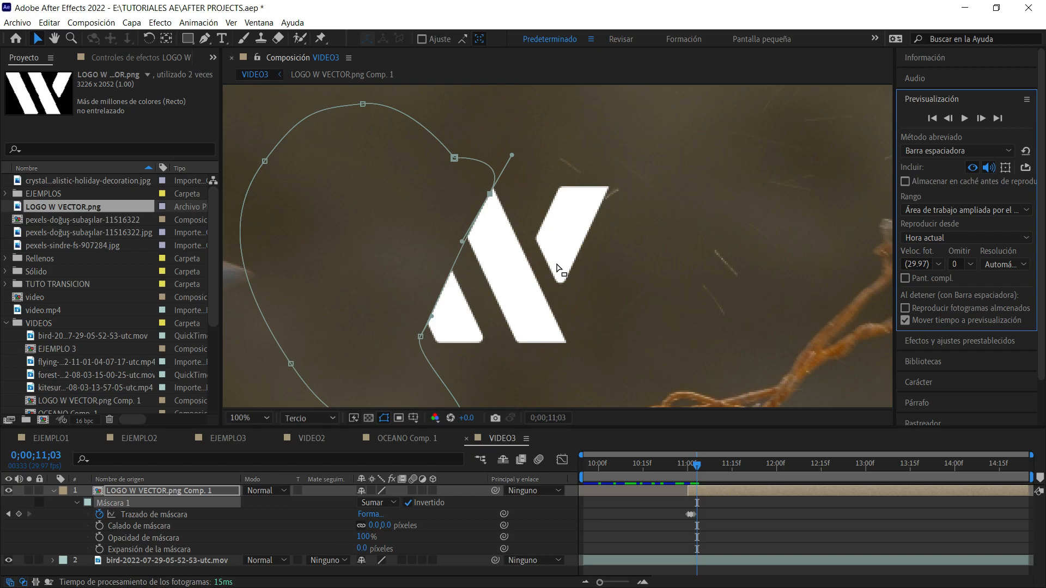
scroll(556, 265, down, 1)
drag(423, 305, 366, 318)
drag(501, 337, 450, 349)
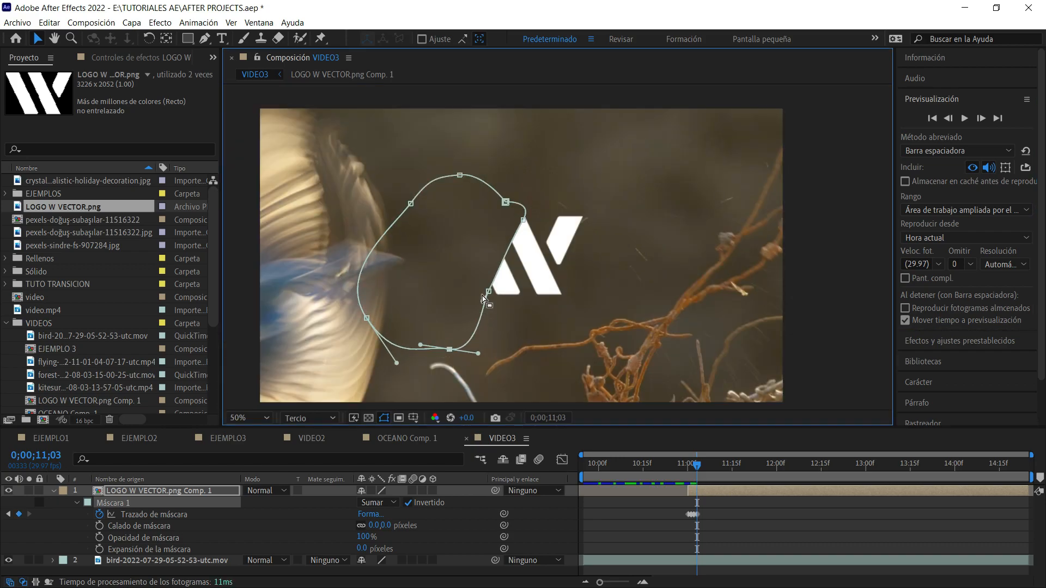
drag(487, 292, 435, 288)
drag(506, 202, 447, 202)
drag(523, 220, 424, 244)
drag(410, 204, 333, 168)
drag(462, 177, 397, 169)
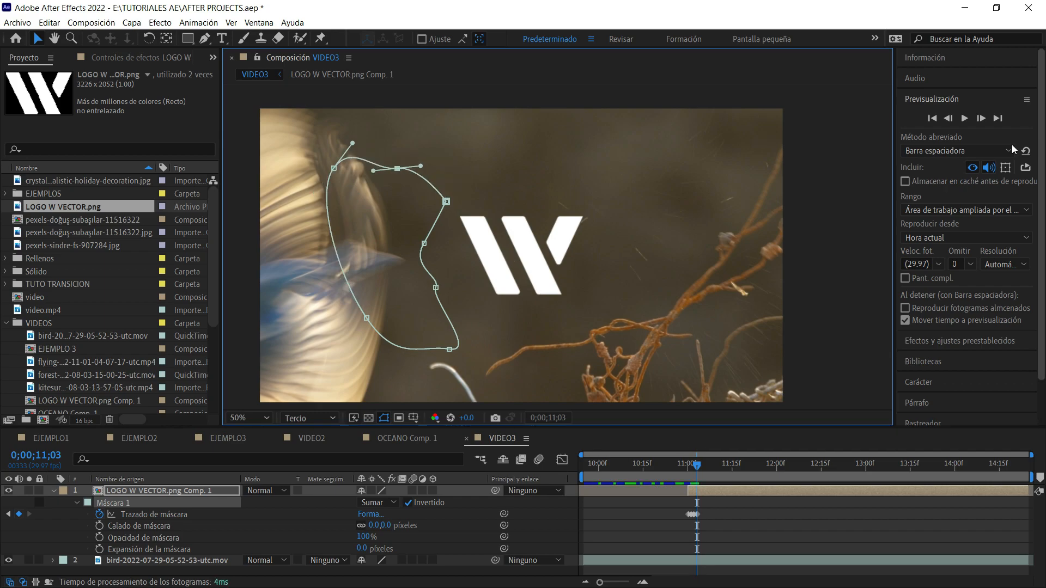
Scrub through the mask reveal, stop at 0;00;11;02 and set the feather of Máscara 1 to 38 pixels.
drag(697, 464, 681, 464)
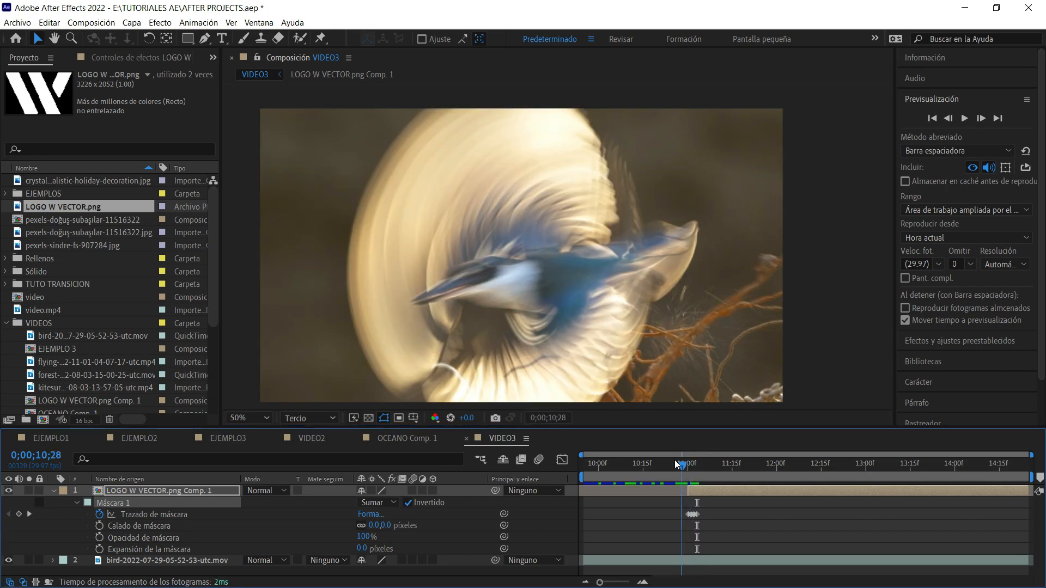
click(691, 464)
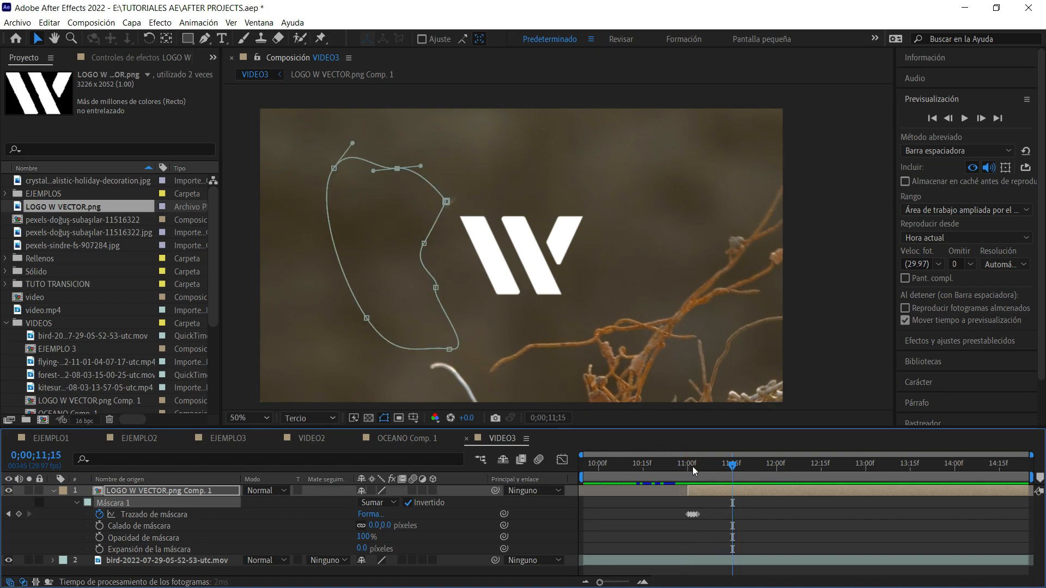
drag(690, 470, 693, 468)
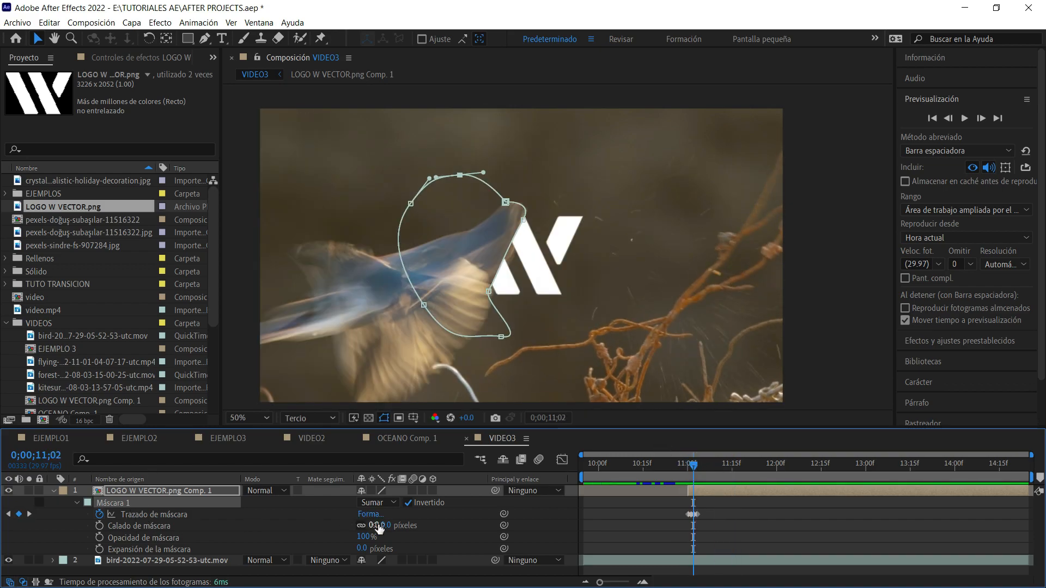
drag(380, 525, 414, 532)
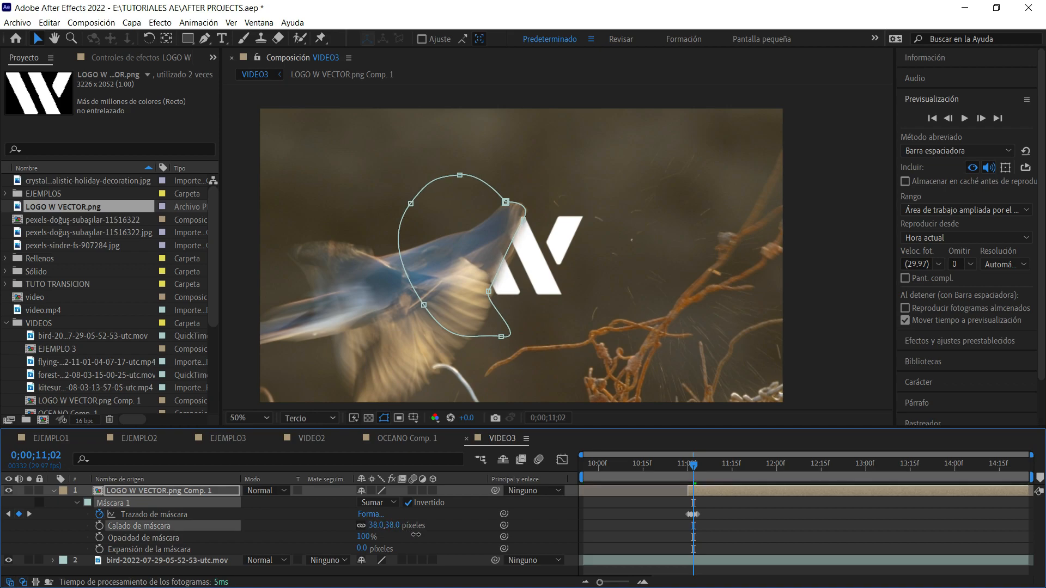
Set the feather of Máscara 1 to 28 pixels and play the logo reveal from 0;00;10;28.
mouse_move(693, 468)
mouse_down()
mouse_move(640, 470)
mouse_move(694, 470)
mouse_up()
key(space)
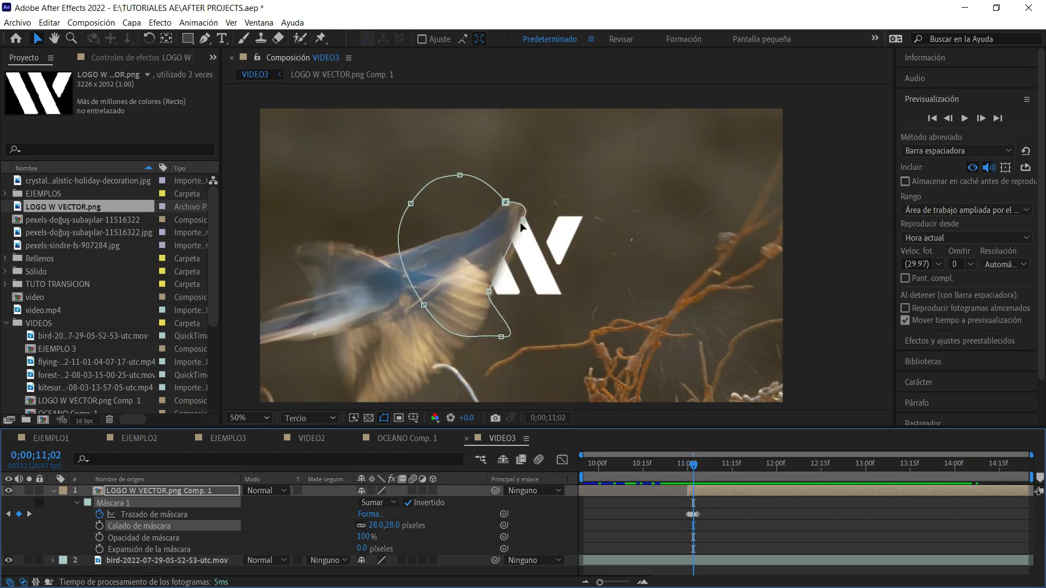
drag(696, 467, 687, 472)
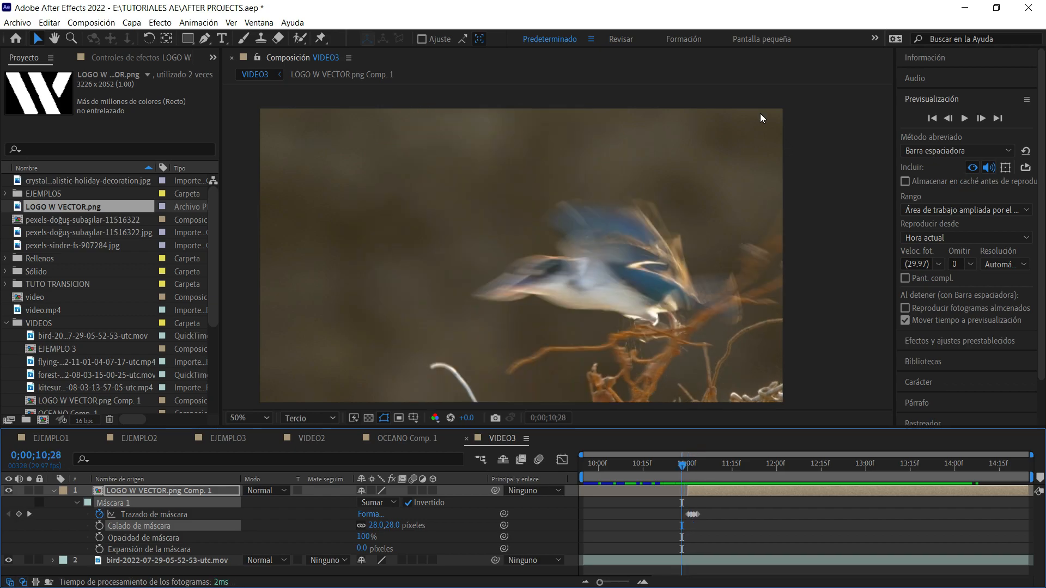
key(space)
key(space)
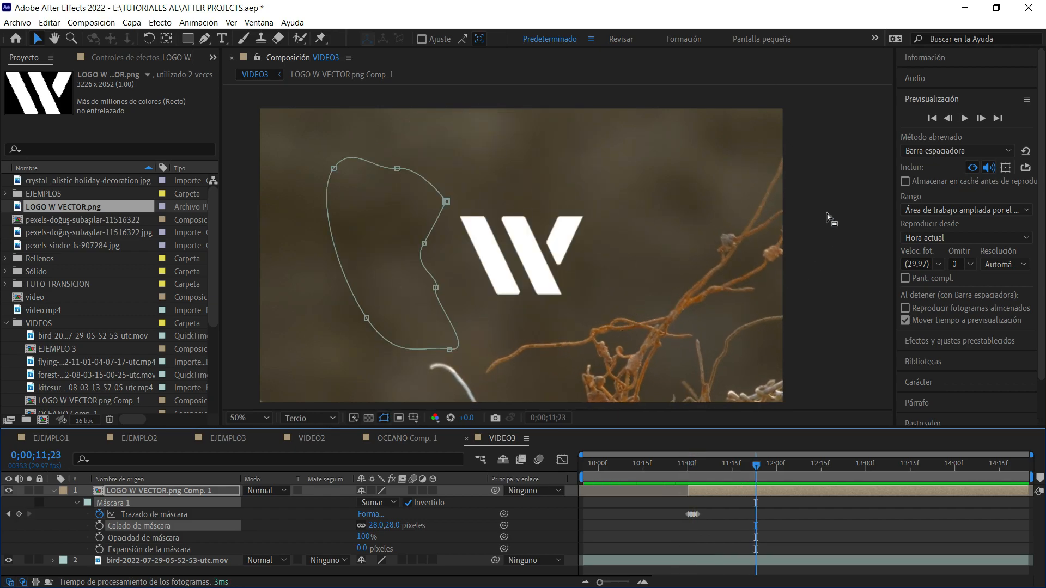
Check the mask shape on the logo layer frame by frame from 0;00;11;00 to 0;00;11;03.
click(820, 558)
click(818, 530)
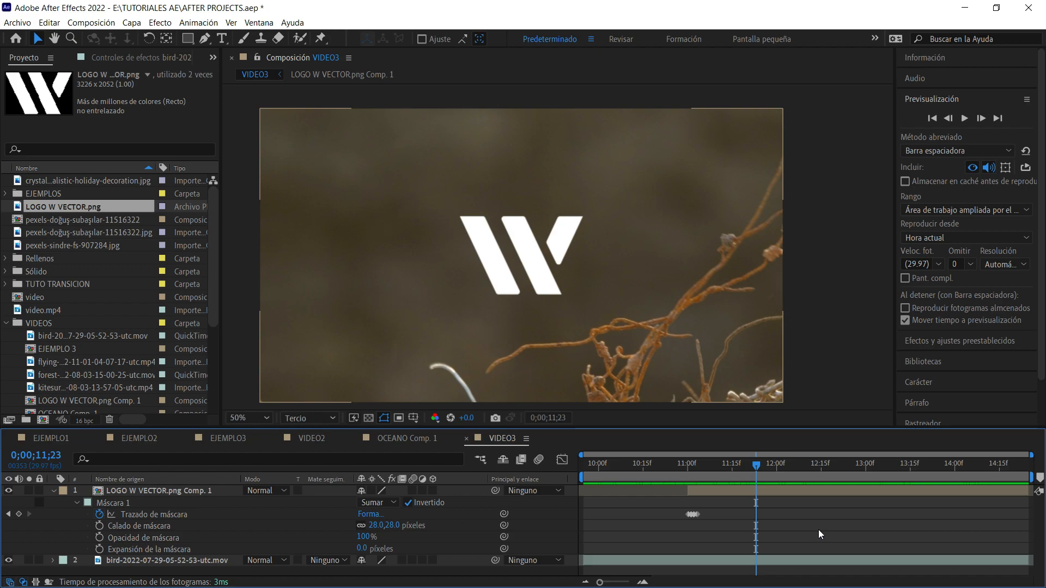
click(693, 465)
click(687, 465)
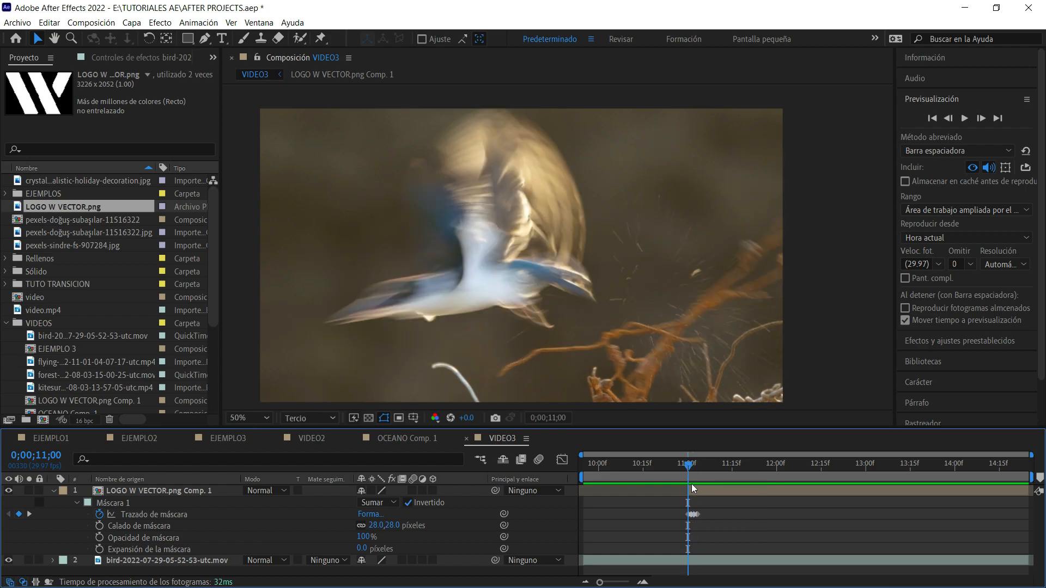
click(692, 486)
click(690, 467)
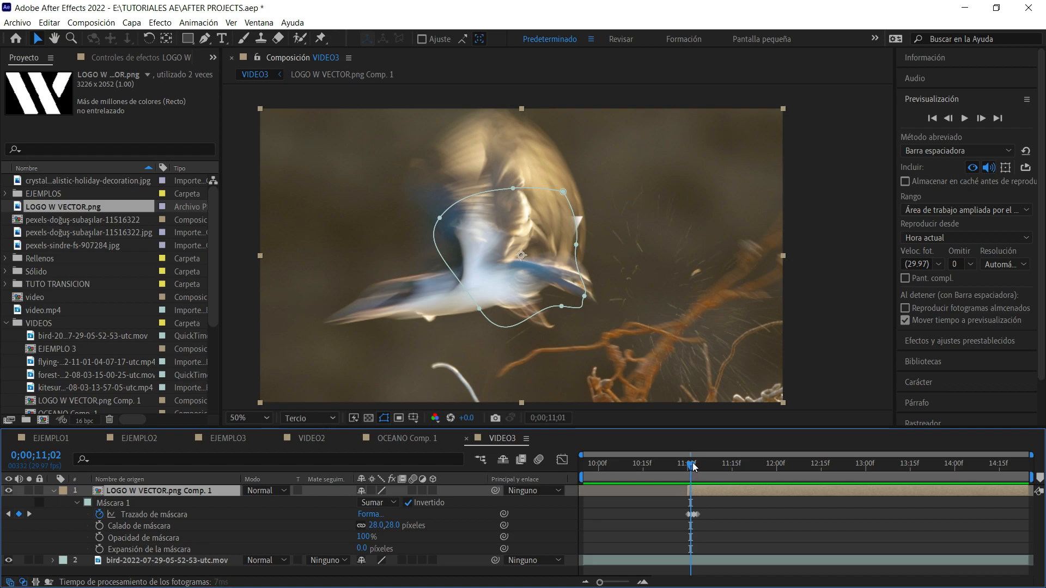
drag(695, 465, 698, 465)
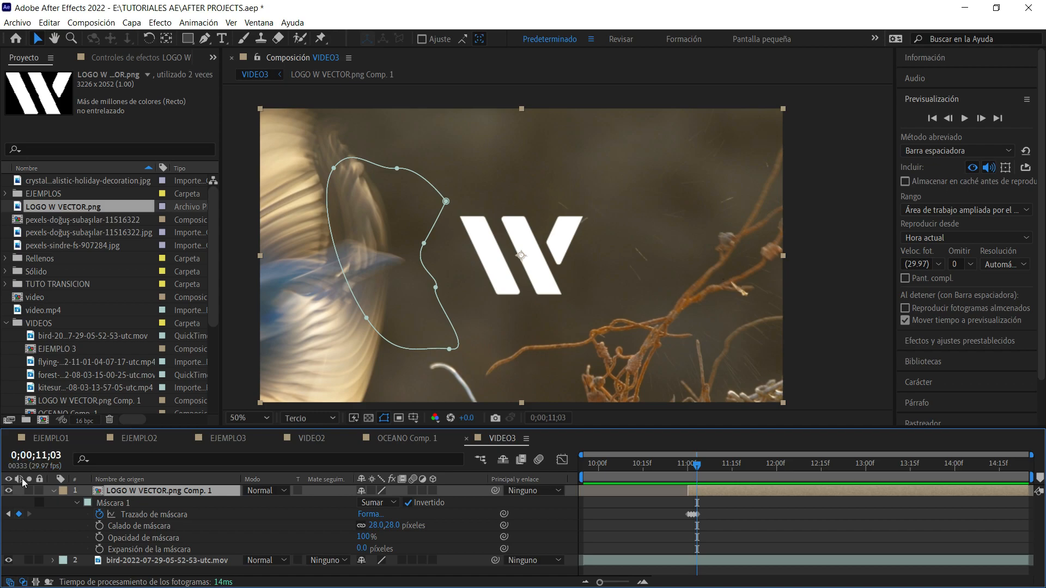
Collapse the logo layer's properties and look through the JPG images available in the project.
click(52, 490)
click(669, 526)
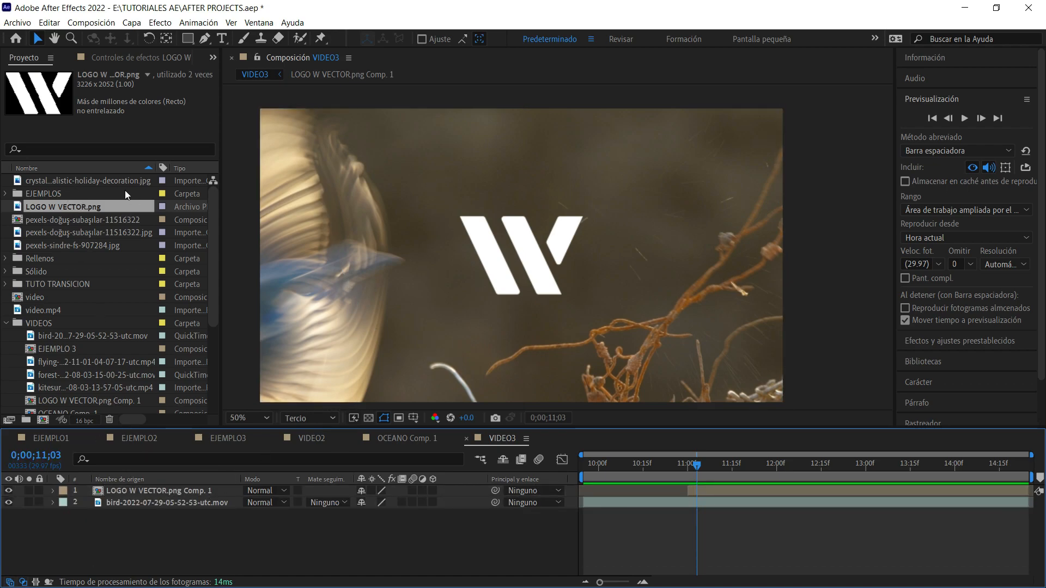
click(117, 180)
click(80, 228)
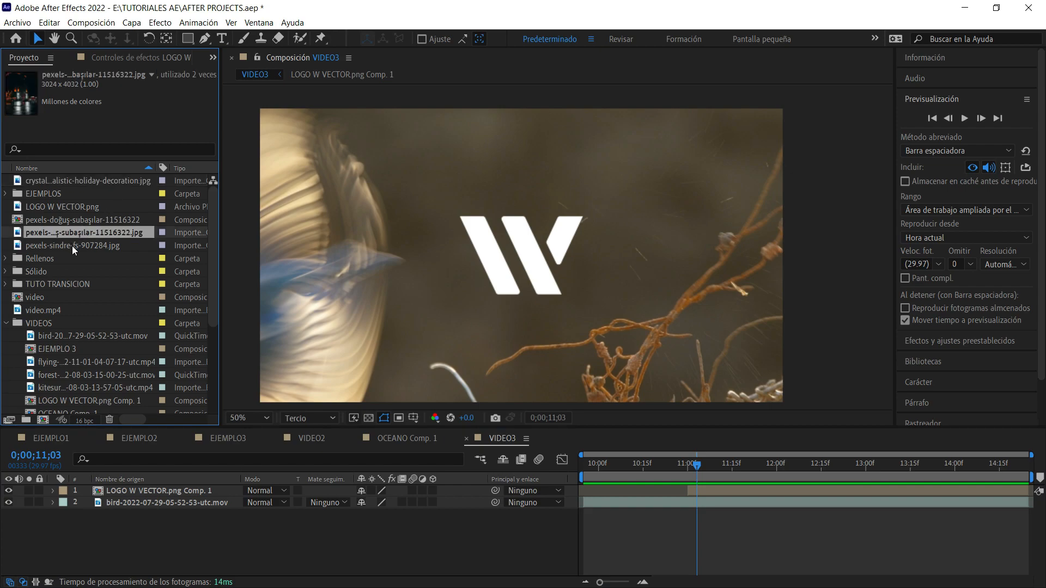
click(72, 246)
Open the nested LOGO W VECTOR.png Comp. 1 and hide its LOGO W VECTOR.png layer.
click(132, 484)
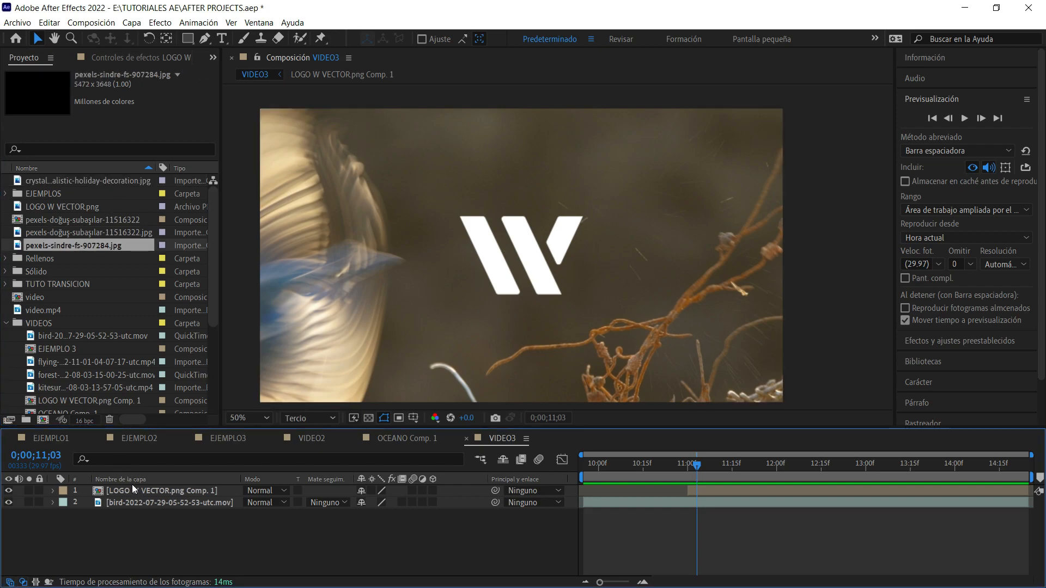
click(135, 491)
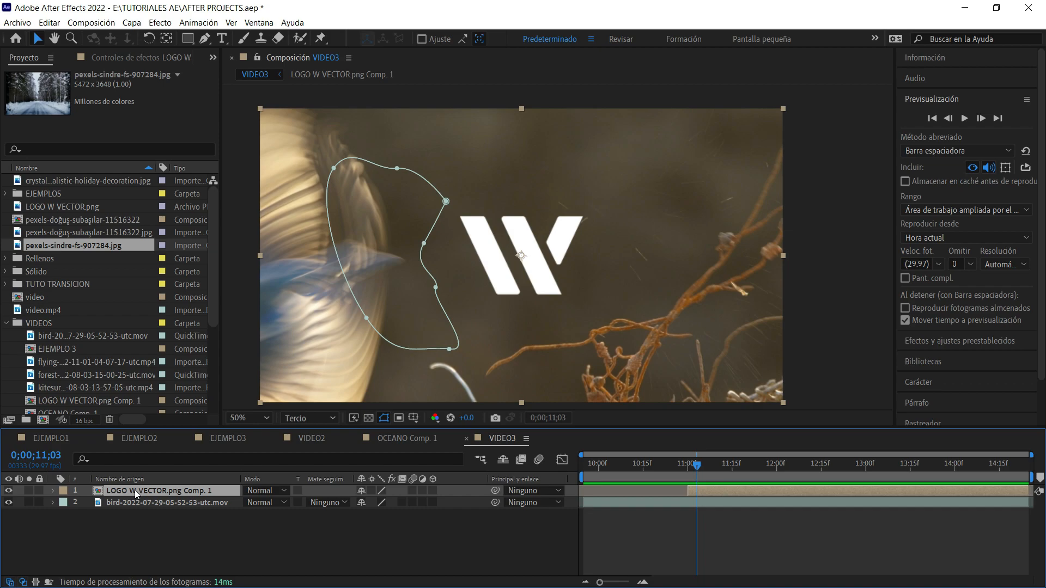
double_click(135, 490)
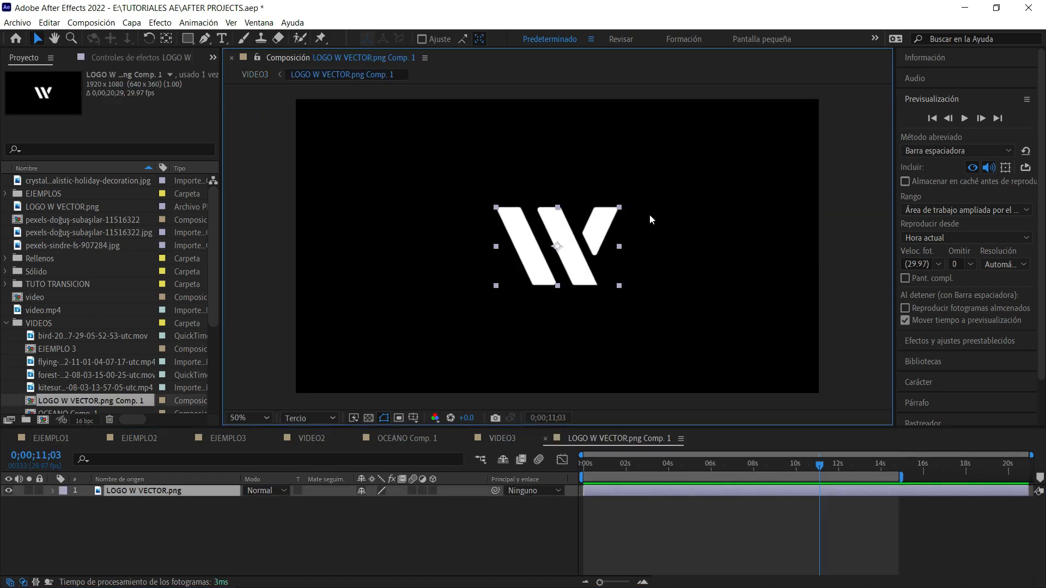
click(8, 490)
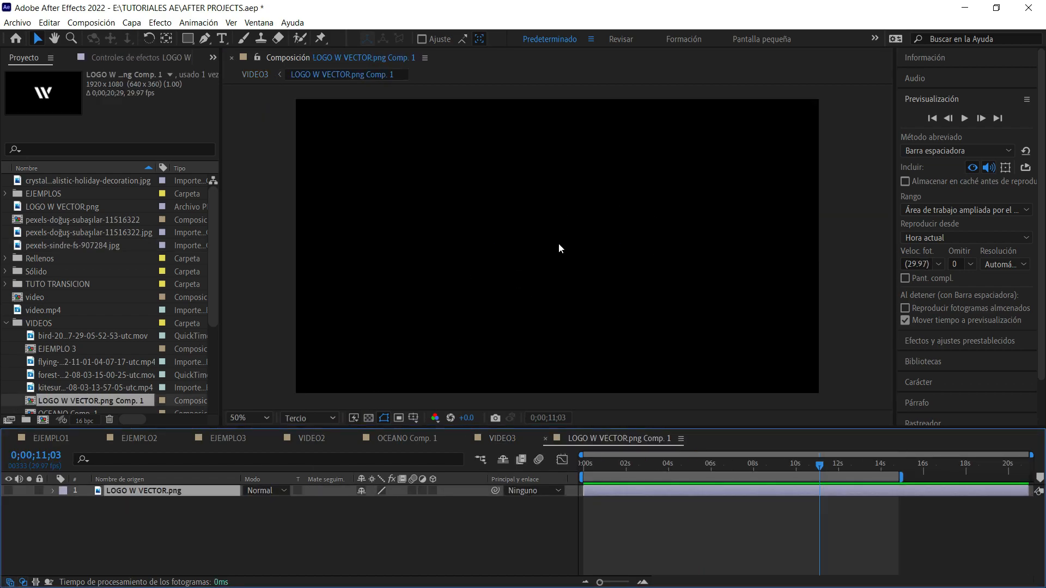
click(560, 240)
key(t)
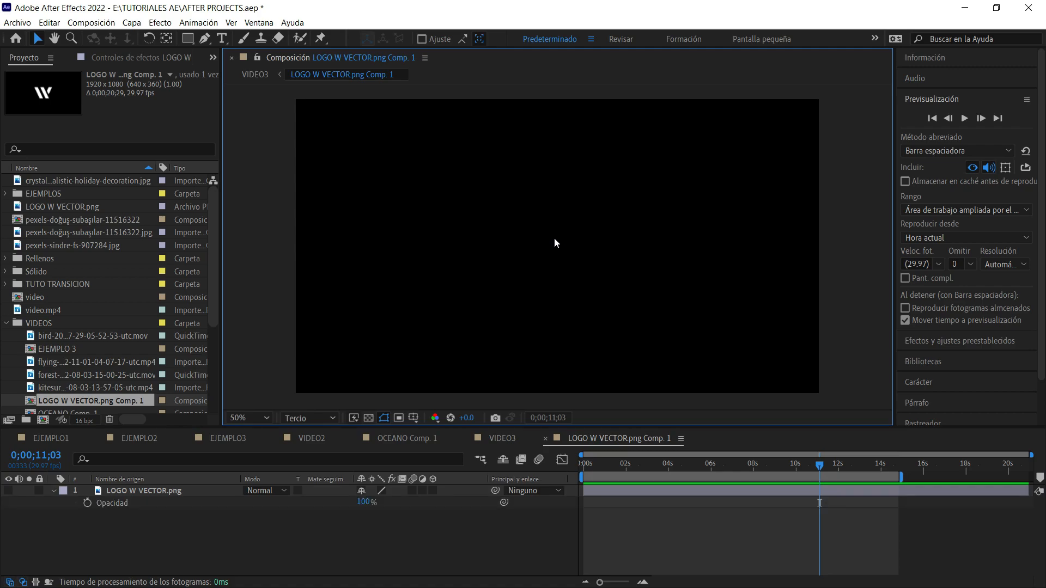
Add the two-line text "TEXTO TEXTO" and scale it down to about the logo's width at the composition's centre.
key(ctrl+t)
click(538, 238)
text(TEXTO)
key(Return)
text(T)
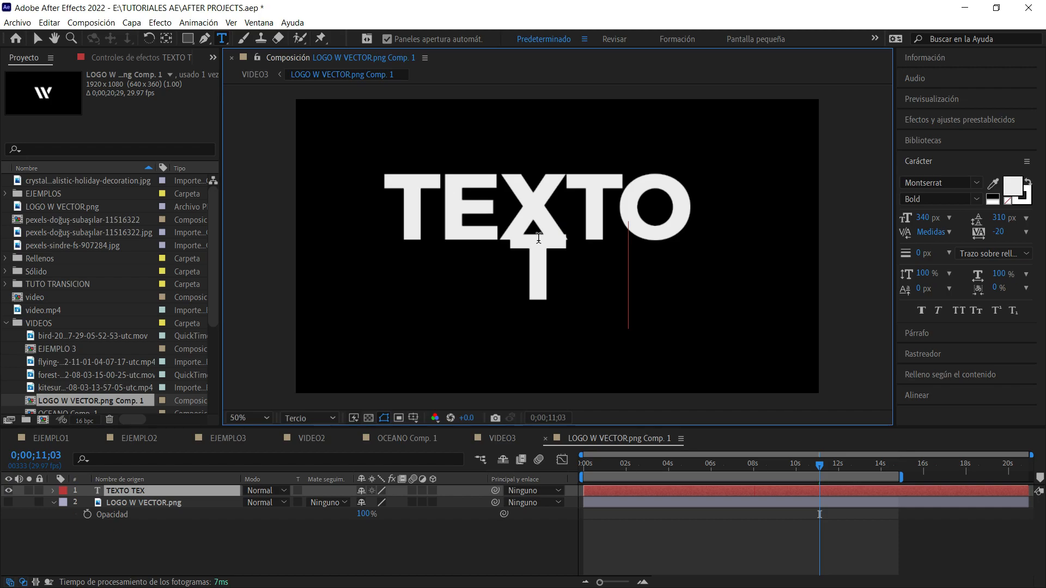
text(EXTO)
click(37, 38)
drag(538, 175, 574, 249)
click(602, 219)
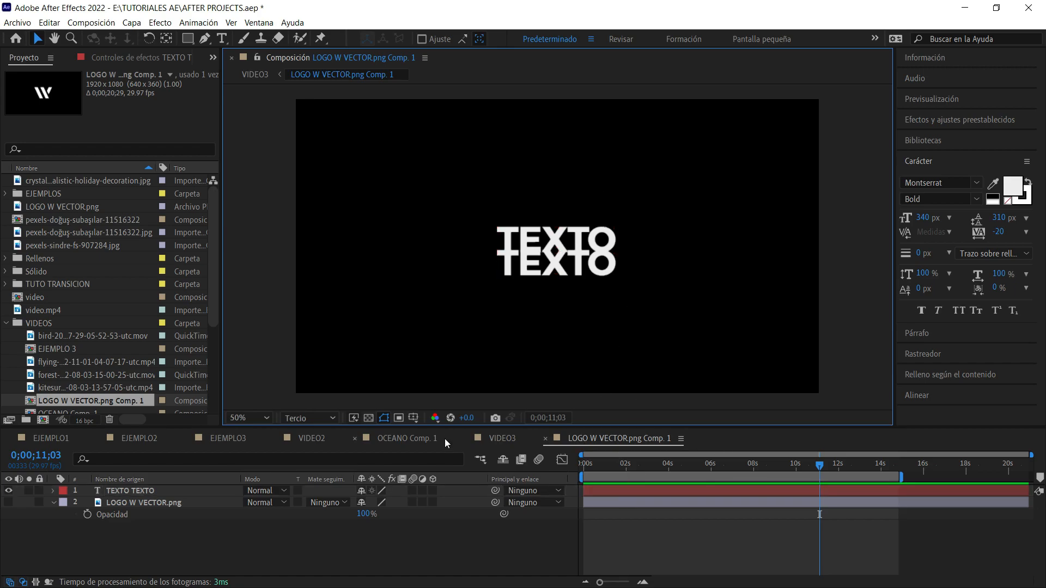
Return to the VIDEO3 composition and play and scrub the reveal from 0;00;10;16 to check the replacement text.
click(503, 439)
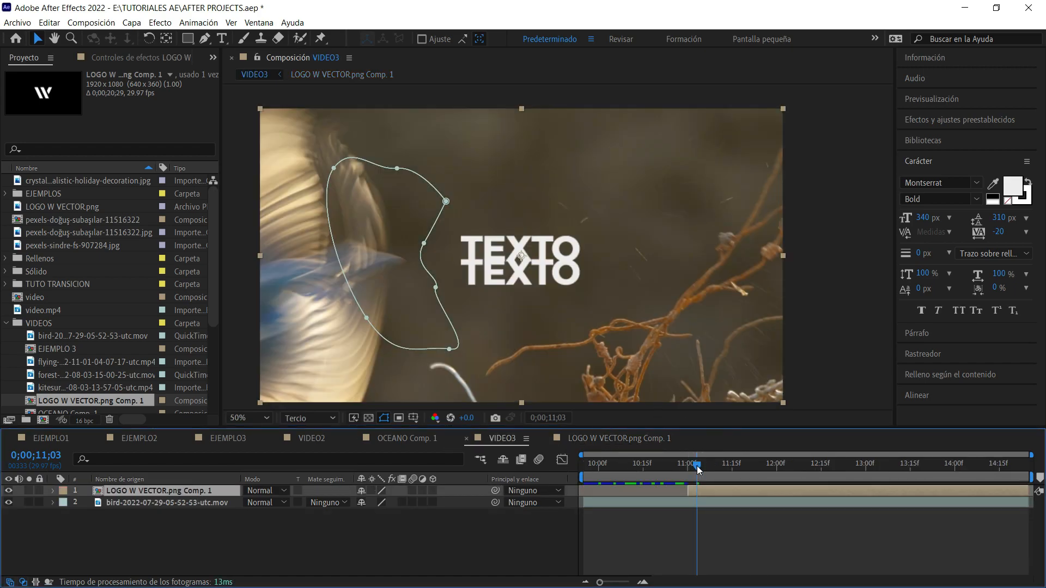
drag(698, 468, 646, 473)
click(696, 531)
key(space)
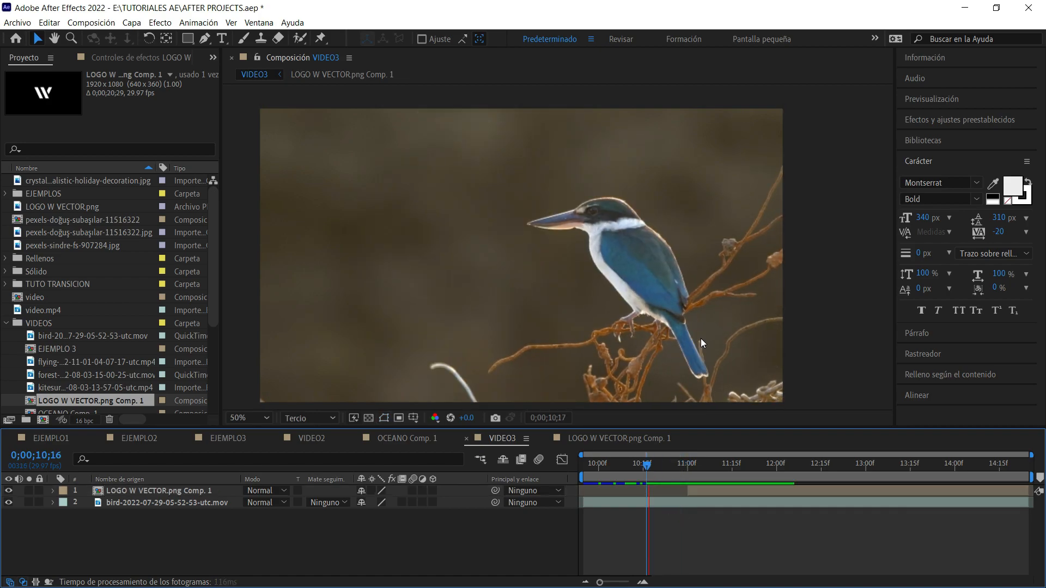
key(space)
drag(698, 464, 690, 467)
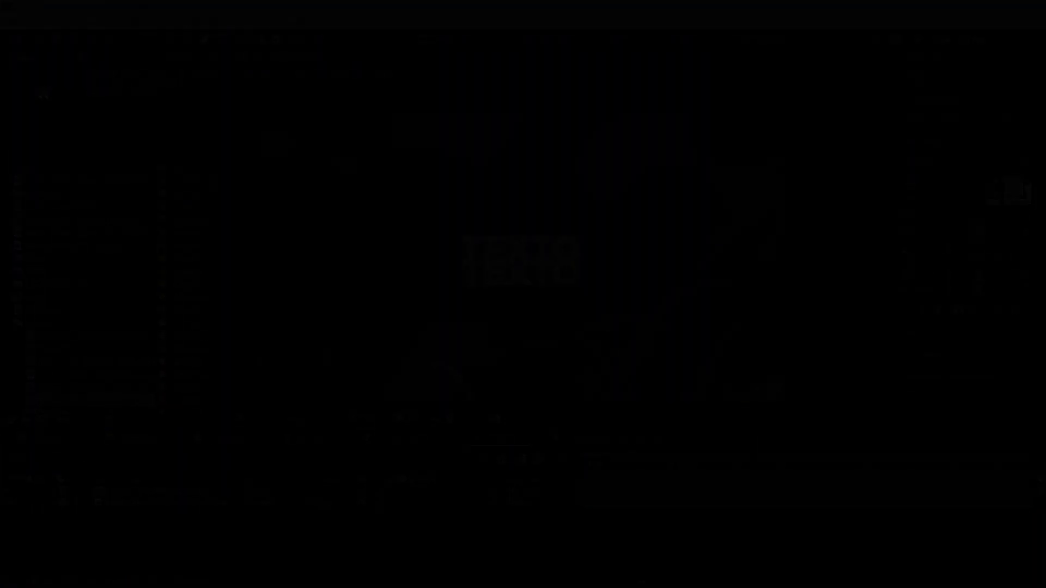